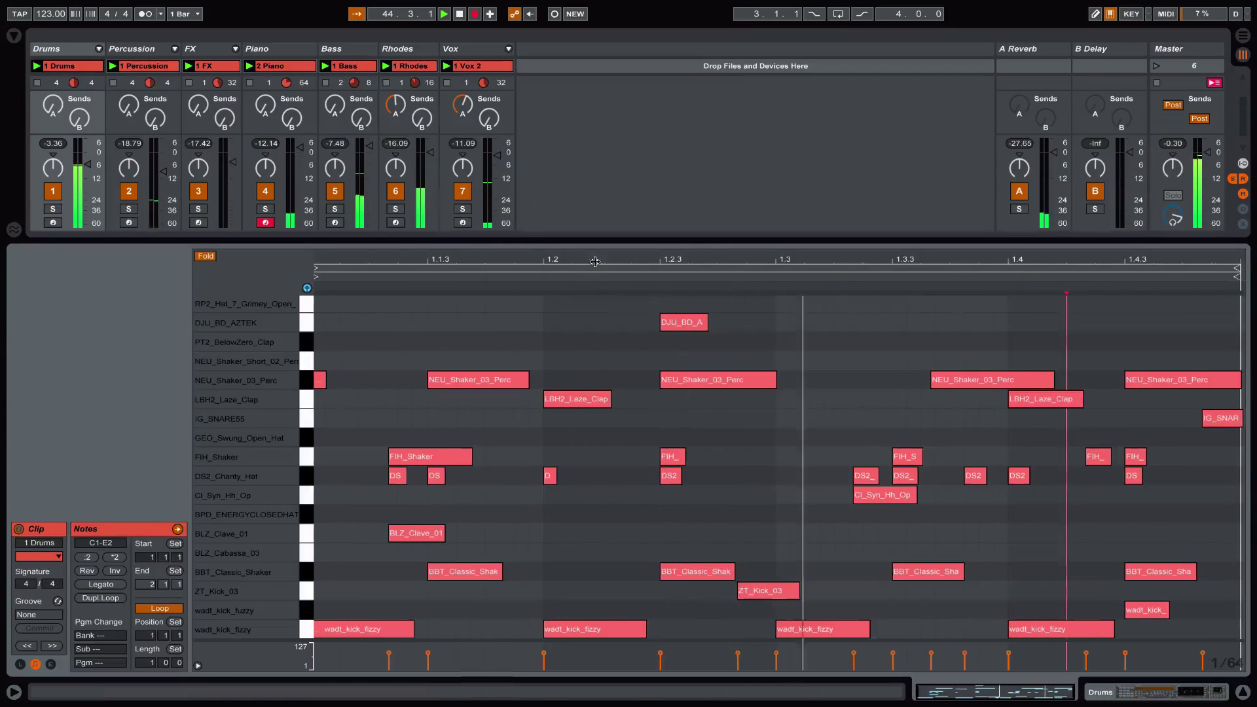
Show the Percussion clip's notes, switch Ableton to Arrangement view and stop playback
left_click_drag(597, 263, 599, 263)
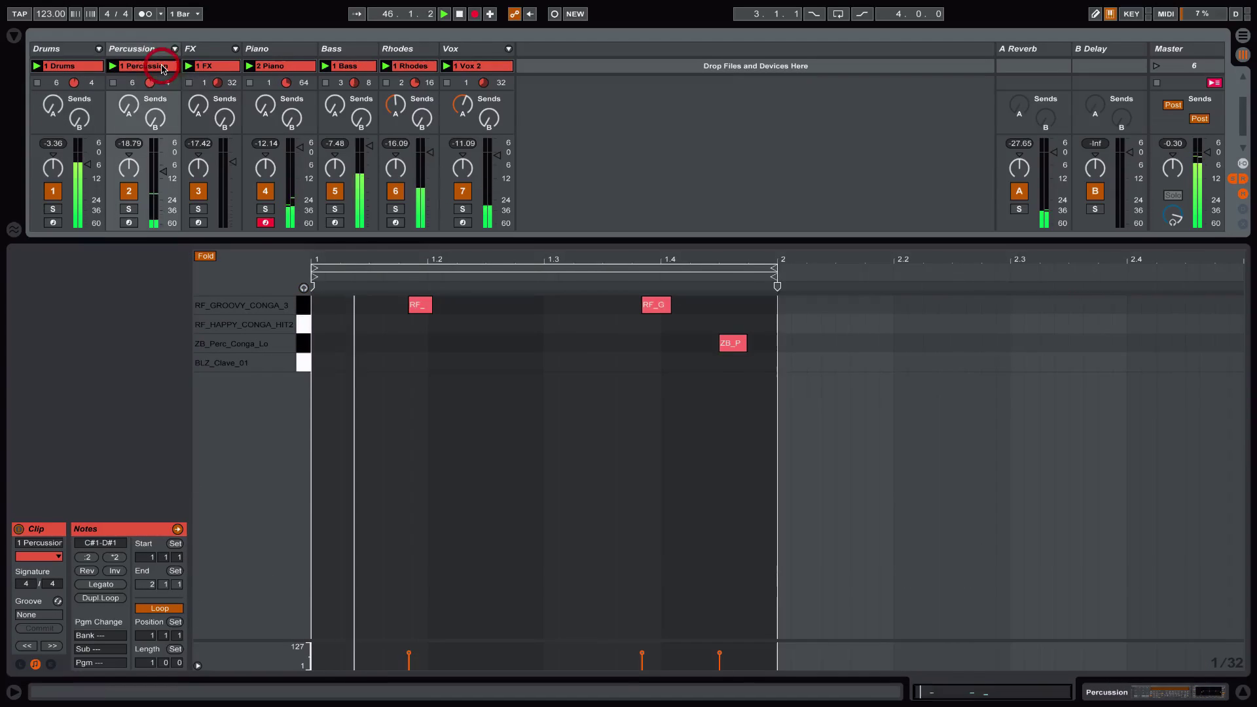
left_click(134, 48)
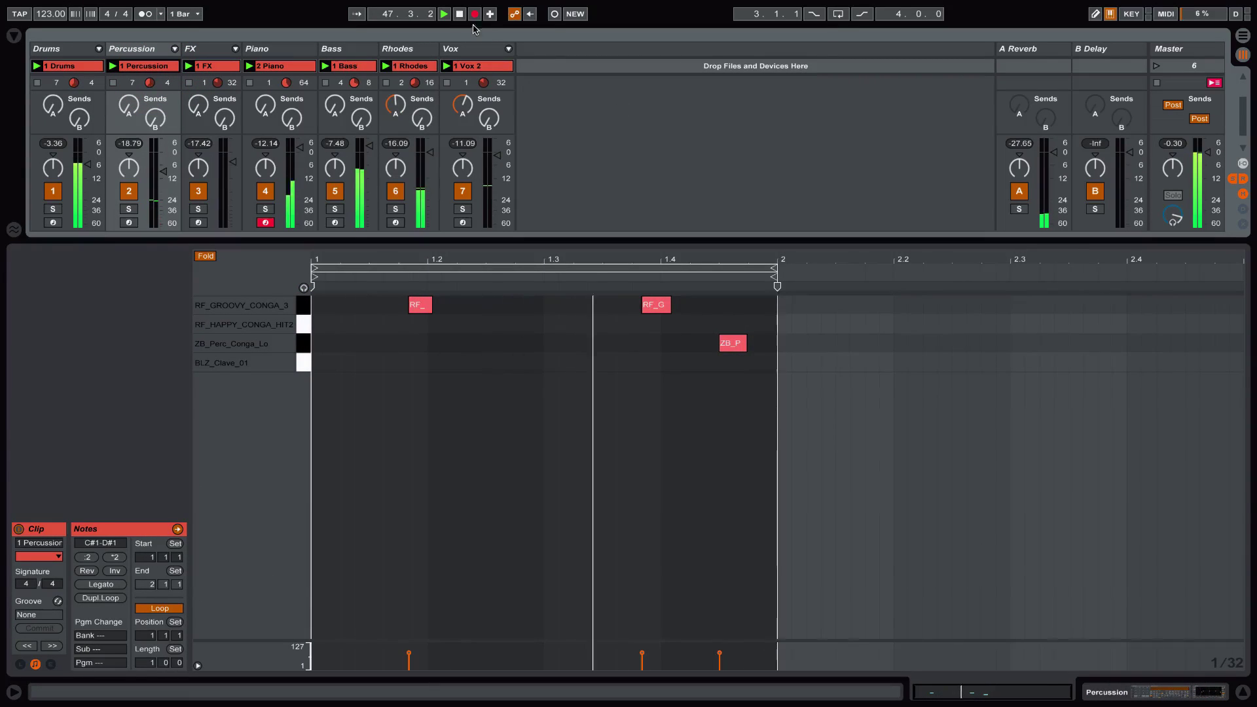
key("Tab")
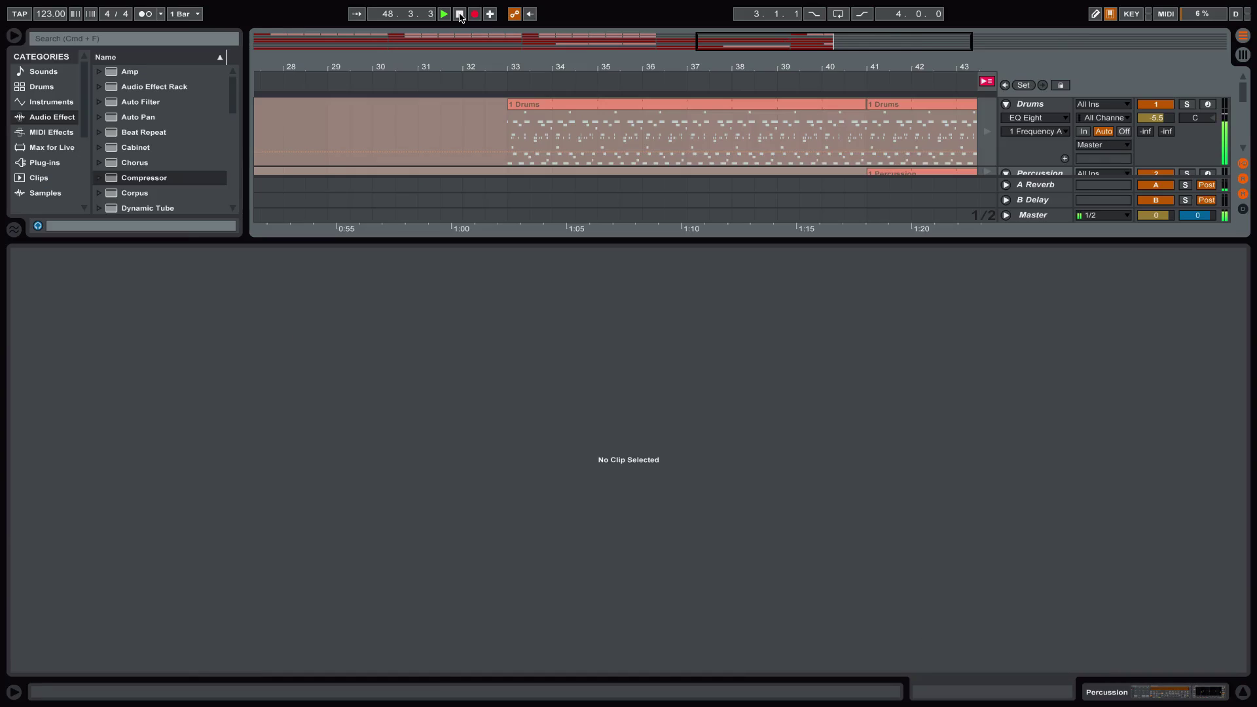
left_click(460, 14)
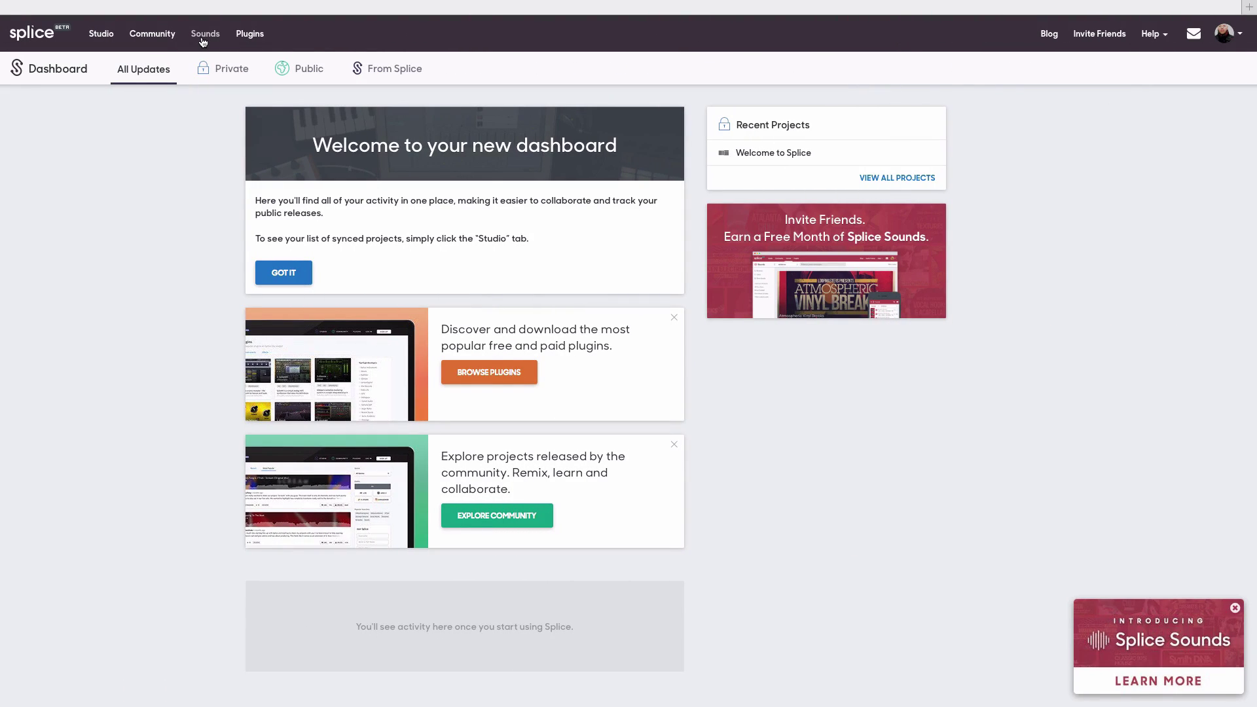
Open the Splice Sounds sample library from the top navigation
left_click(206, 36)
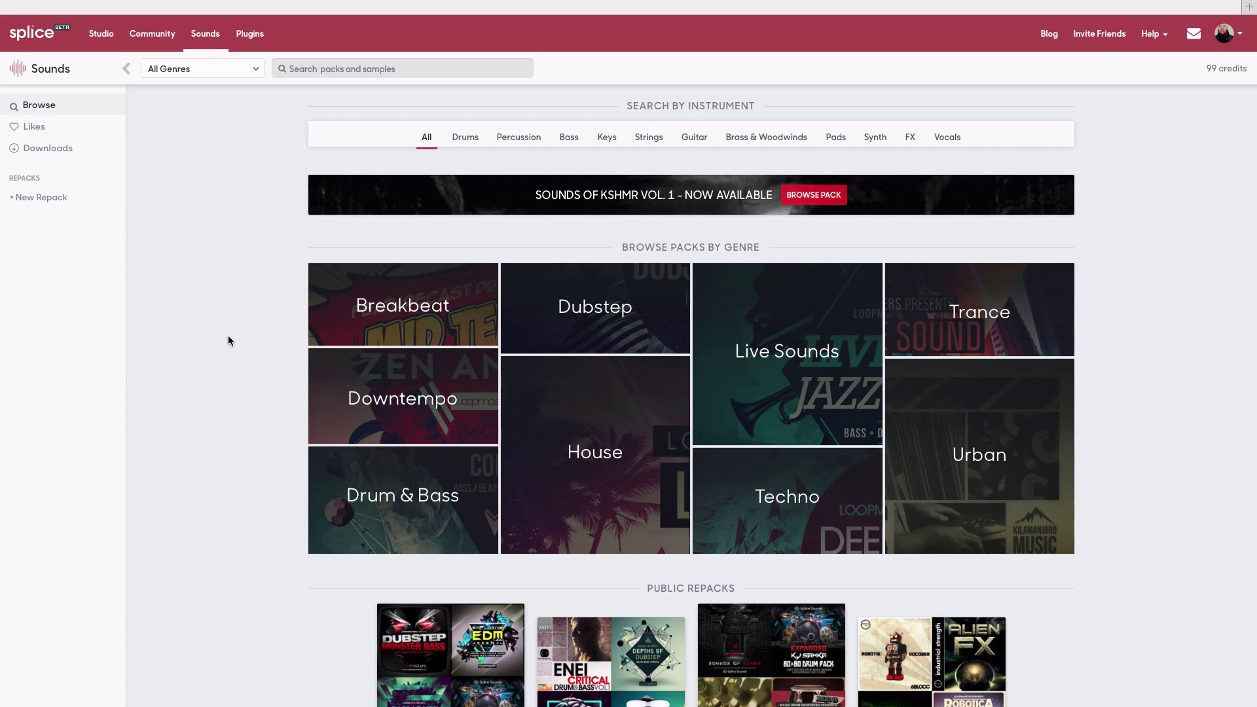
Set the pack genre filter to Jazz under Live Sounds
left_click(246, 65)
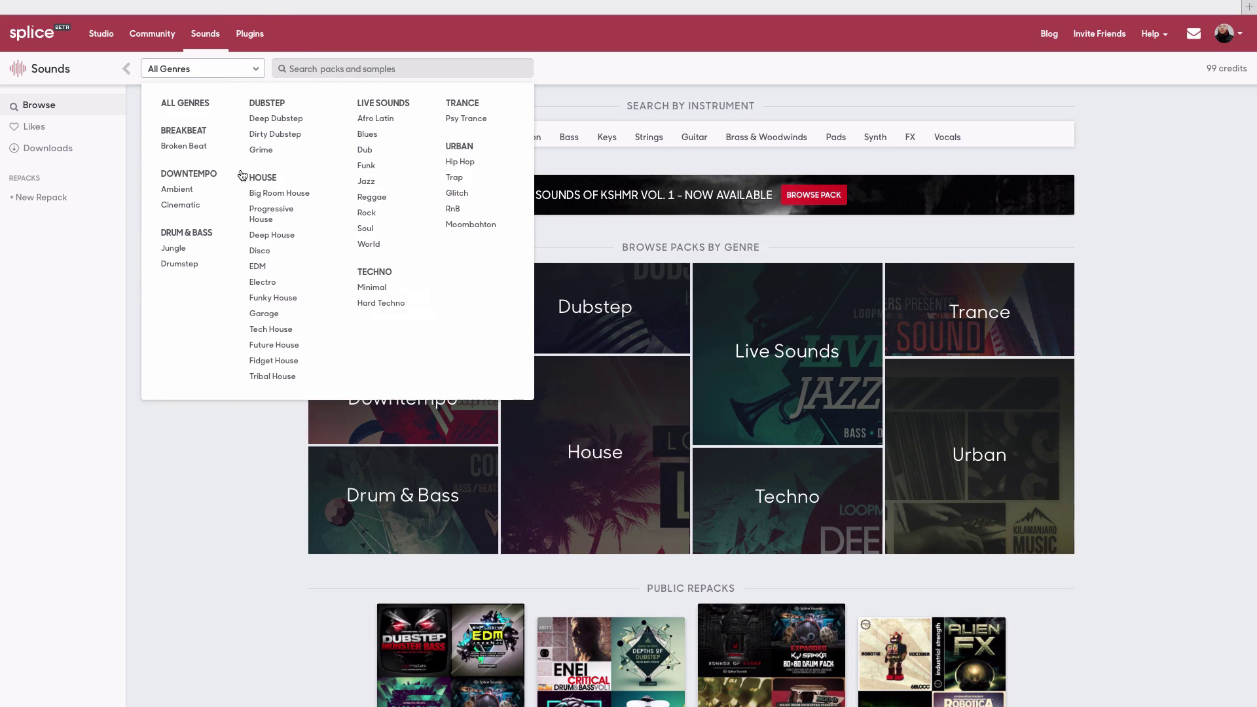
left_click(366, 181)
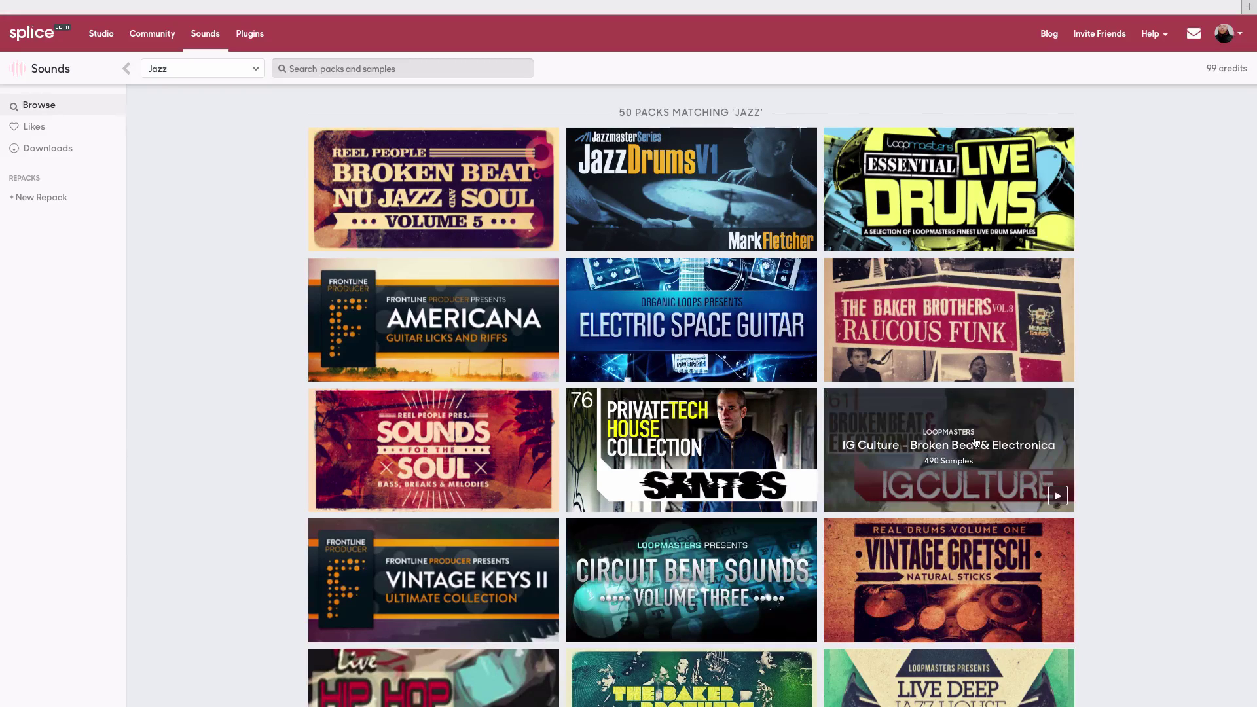
Open the IG Culture – Broken Beat & Electronica pack and filter it to snares
left_click(973, 438)
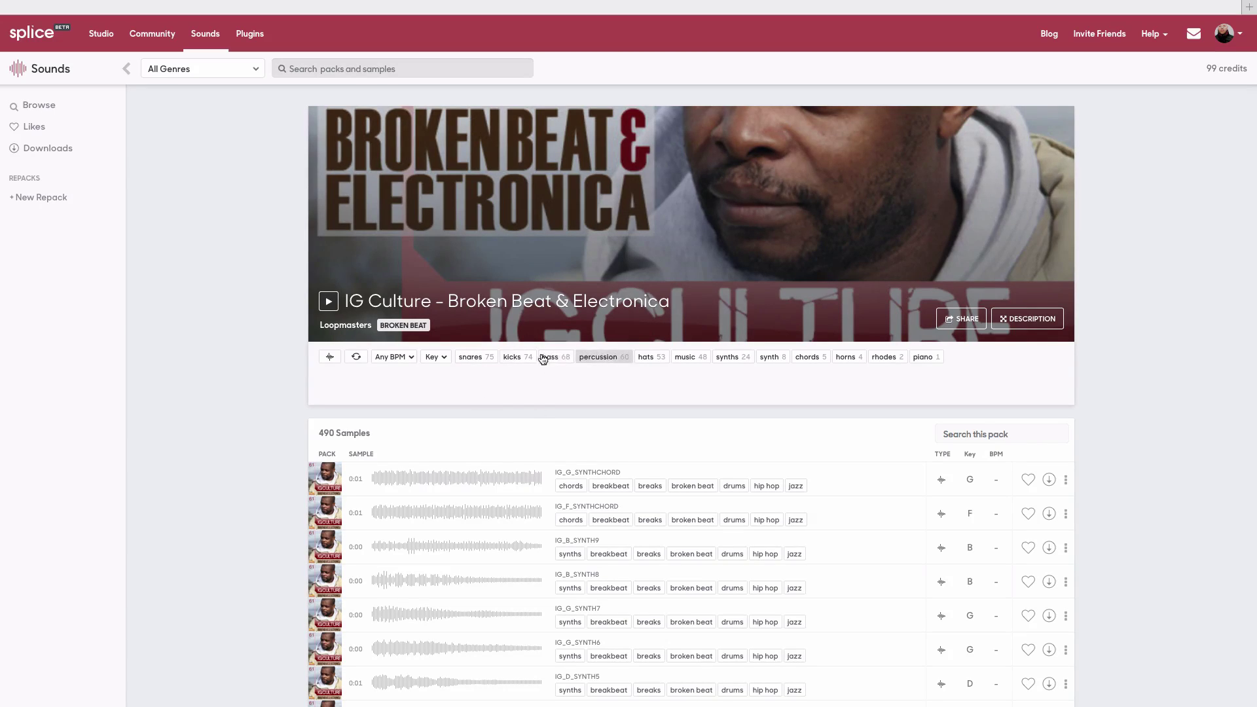
left_click(483, 357)
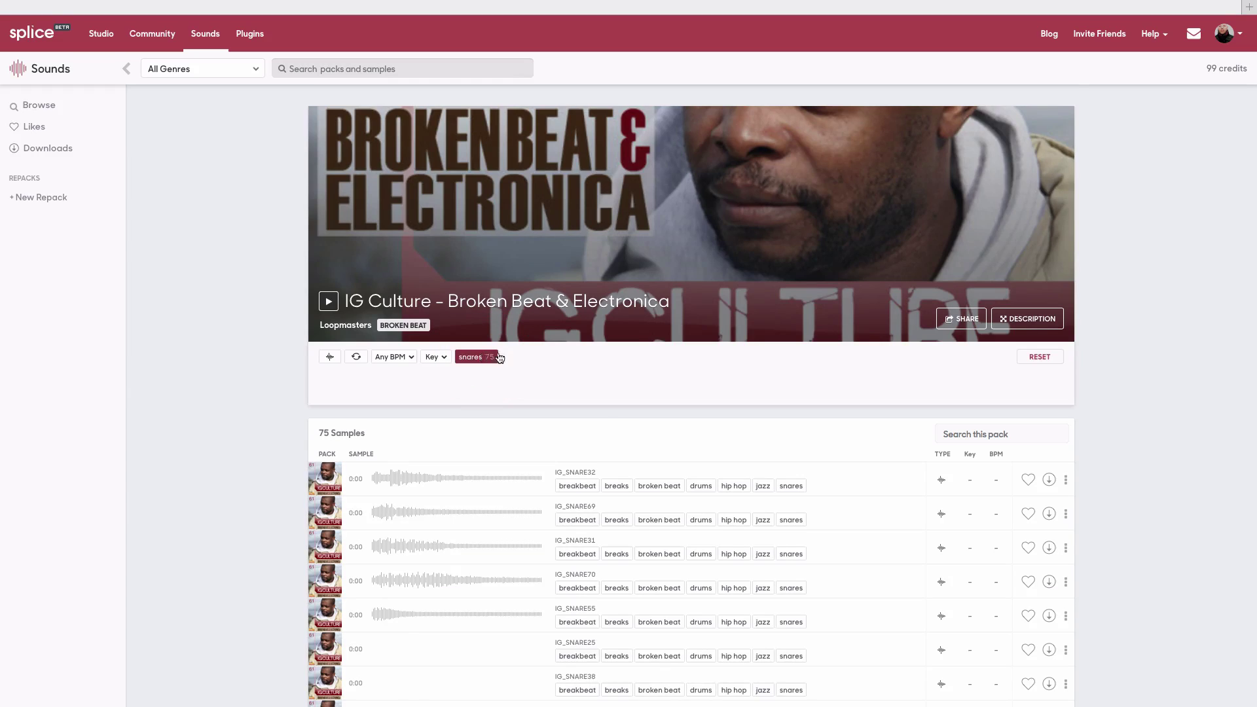
scroll(618, 426, "down", 4)
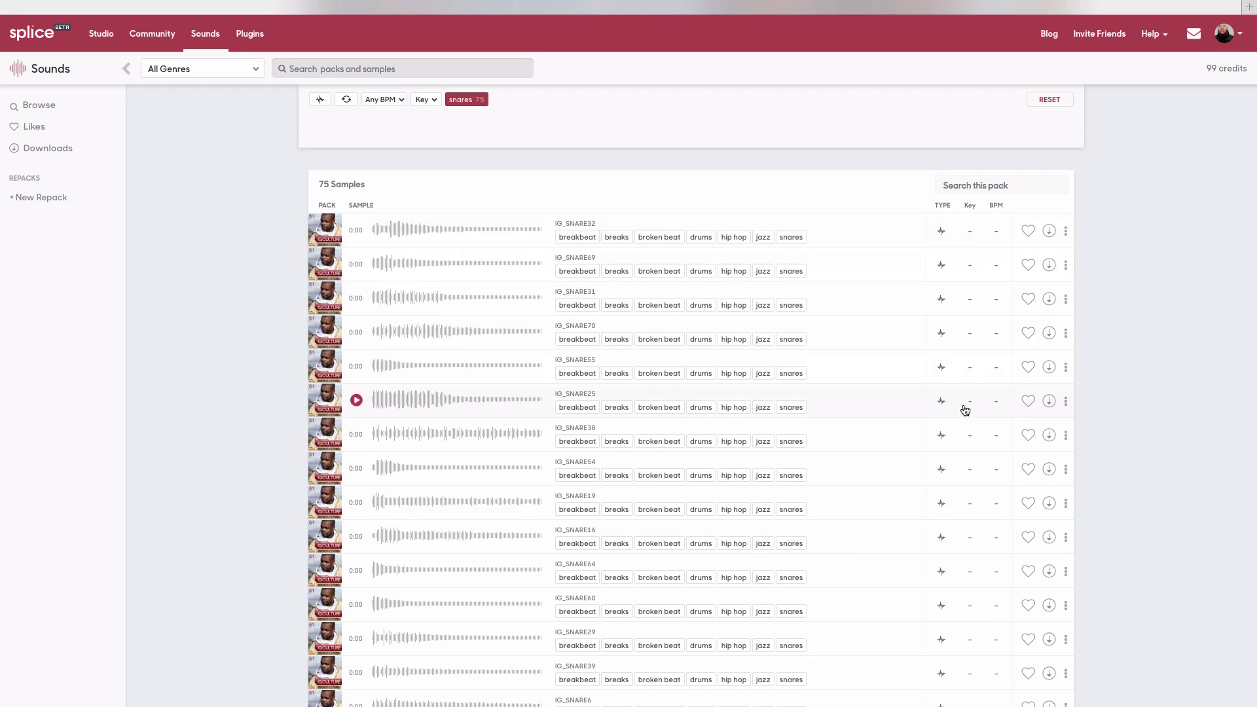
Audition IG_SNARE69, IG_SNARE31, IG_SNARE70 and IG_SNARE55, then like IG_SNARE55
left_click(357, 266)
left_click(358, 298)
left_click(356, 330)
left_click(354, 362)
left_click(1028, 367)
left_click(1029, 368)
Check Likes for IG_SNARE55, then browse Drums, Percussion, Bass and finally Keys samples
left_click(36, 128)
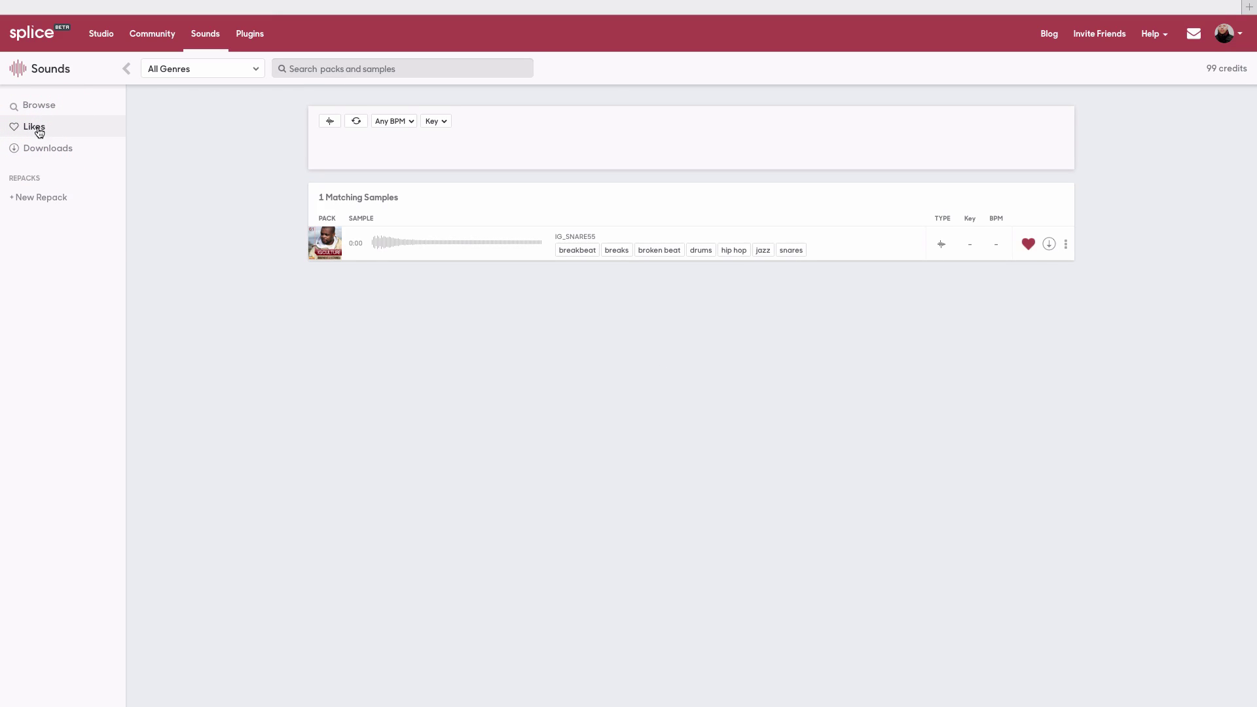
left_click(39, 105)
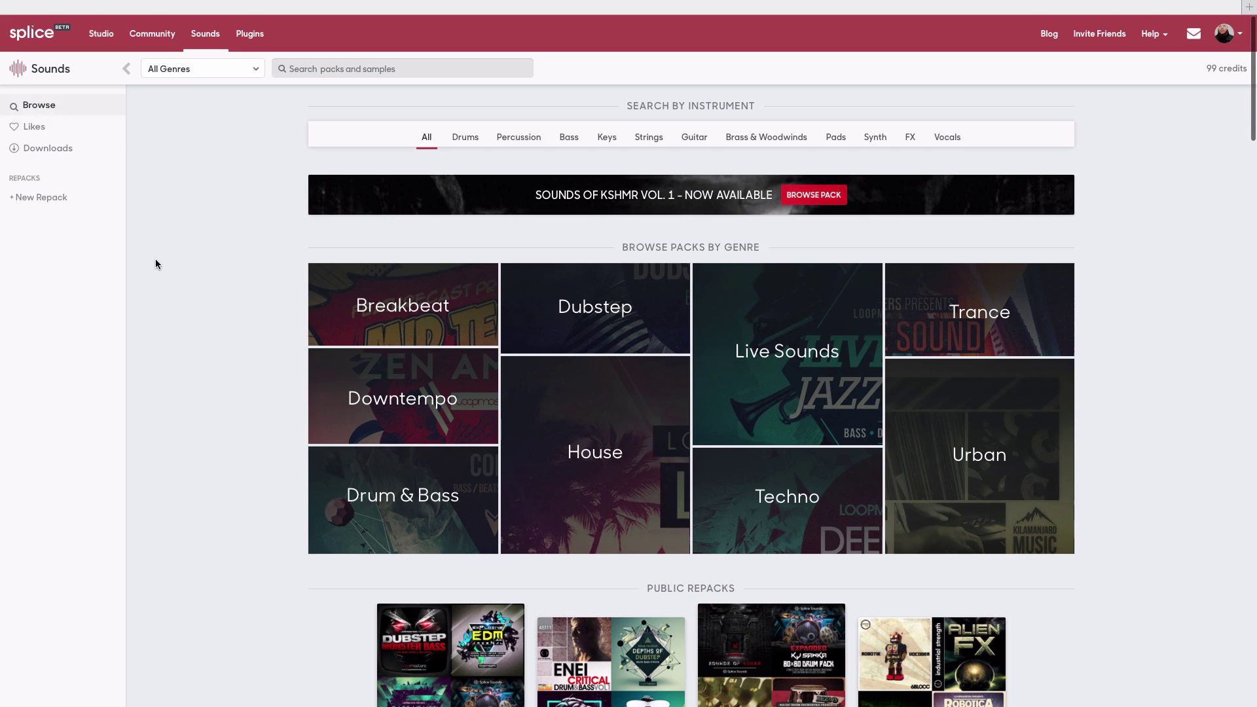
left_click(468, 138)
left_click(530, 137)
left_click(578, 136)
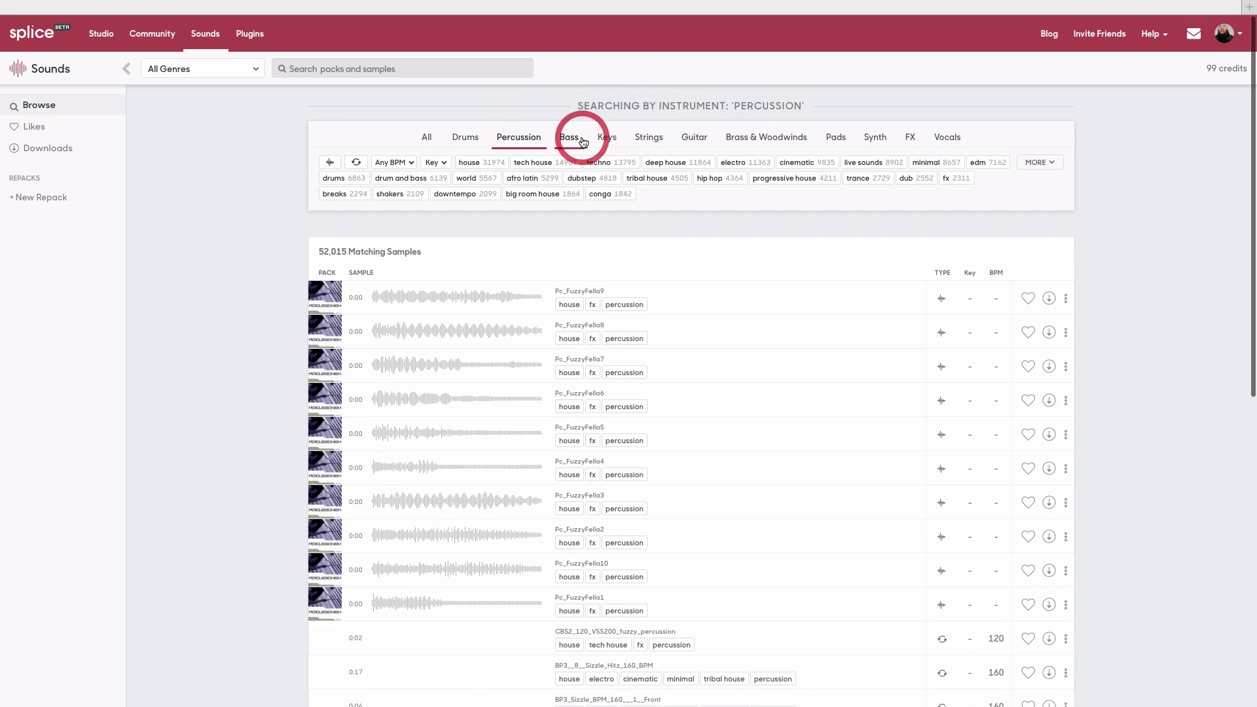
left_click(607, 140)
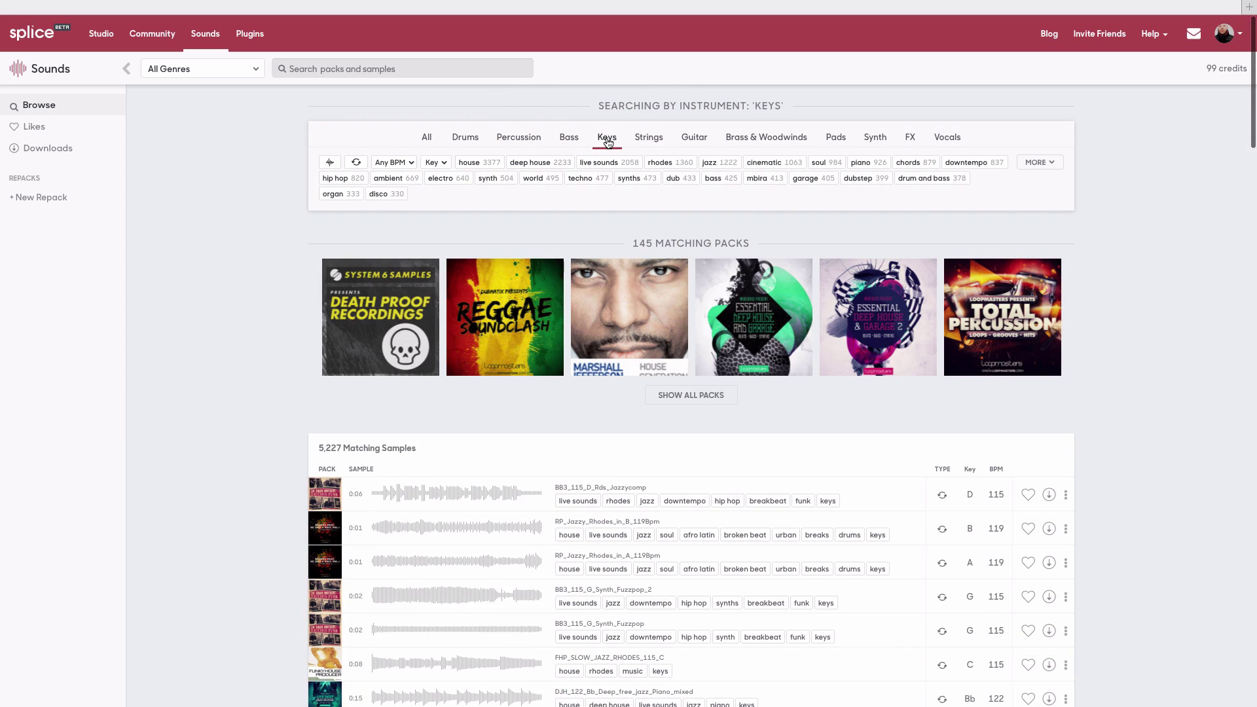
Narrow the Keys samples to the rhodes tag
left_click(660, 163)
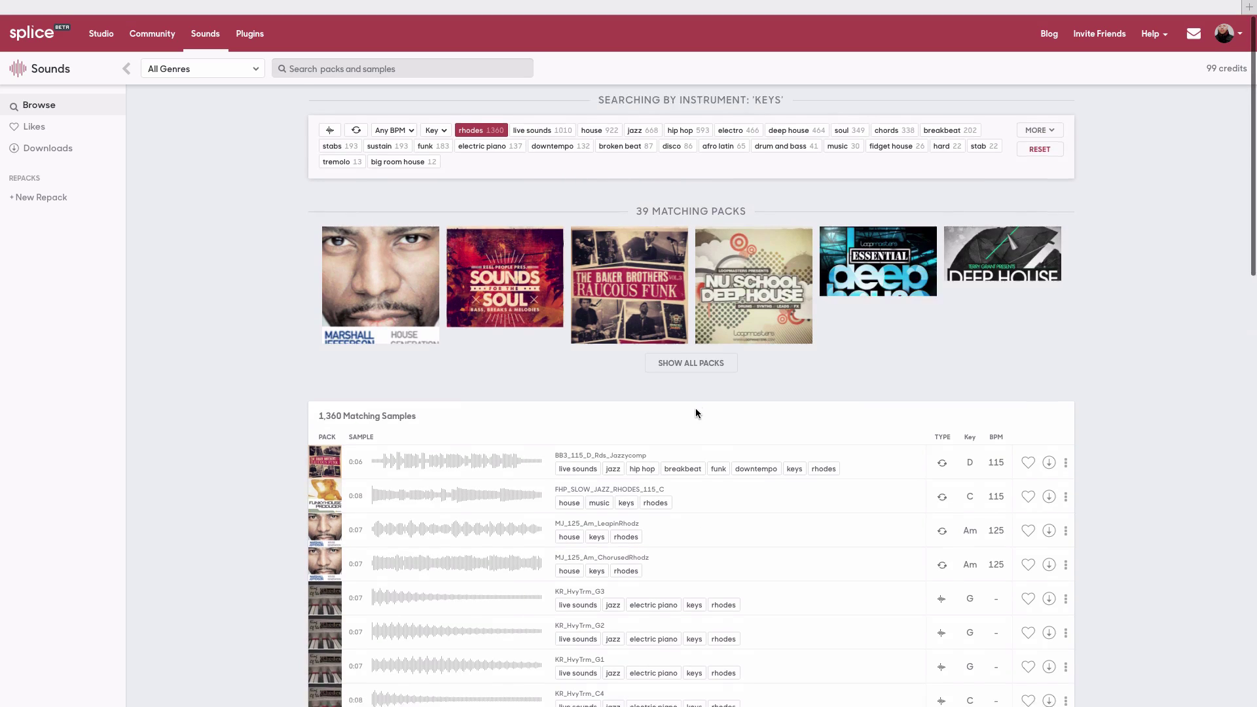
scroll(697, 407, "down", 2)
scroll(446, 432, "up", 1)
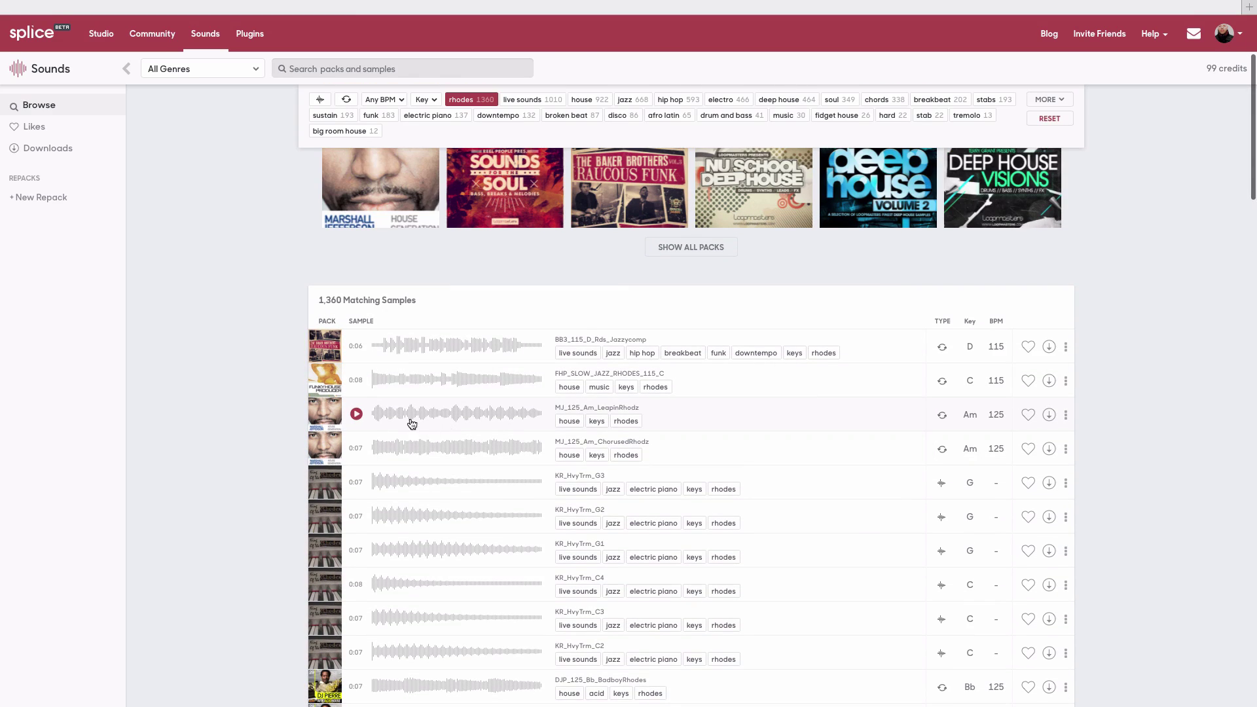
Audition KR_HvyTrm_G3, KR_HvyTrm_C4 and DJP_125_Bb_BadboyRhodes, then scroll through the results
left_click(355, 484)
scroll(354, 487, "down", 2)
left_click(358, 478)
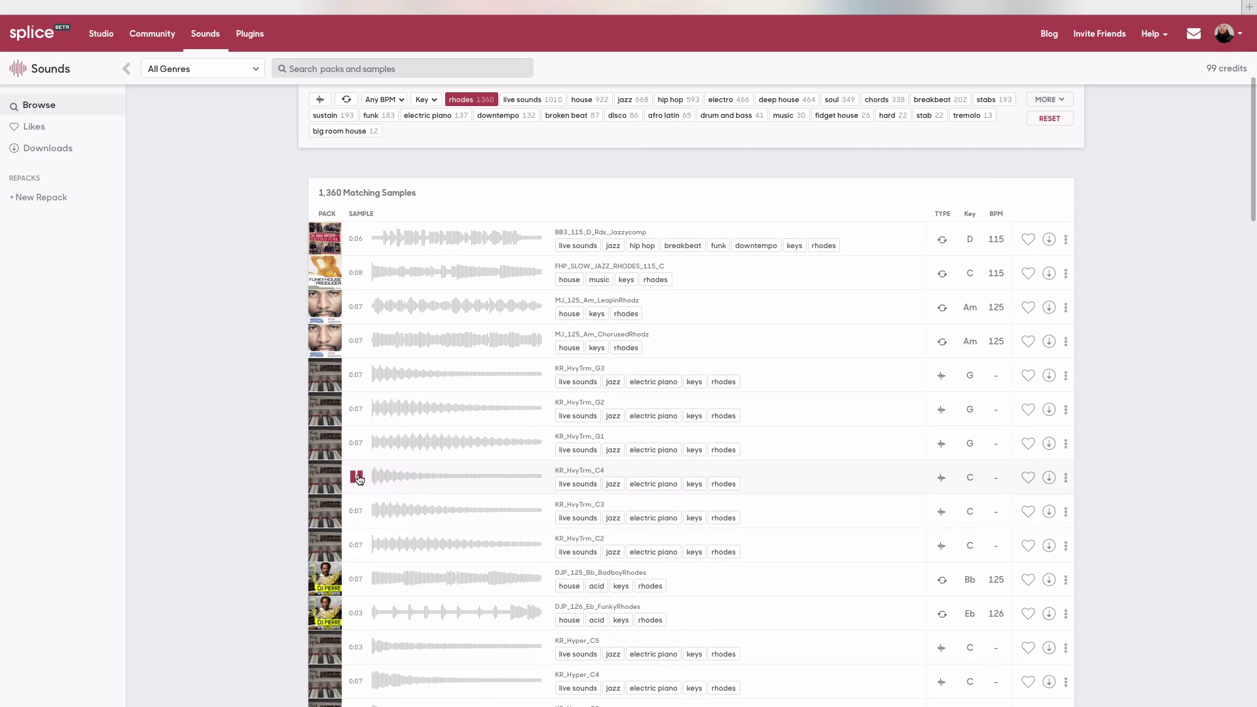
scroll(358, 479, "down", 3)
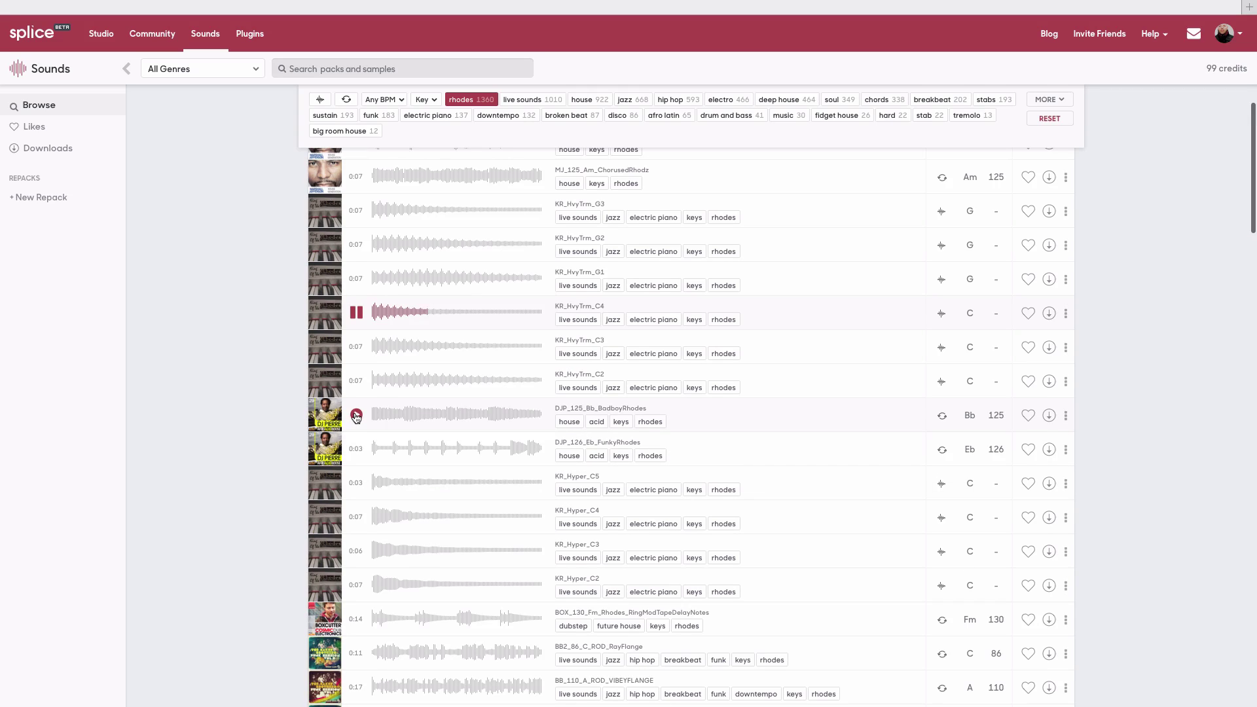
left_click(356, 416)
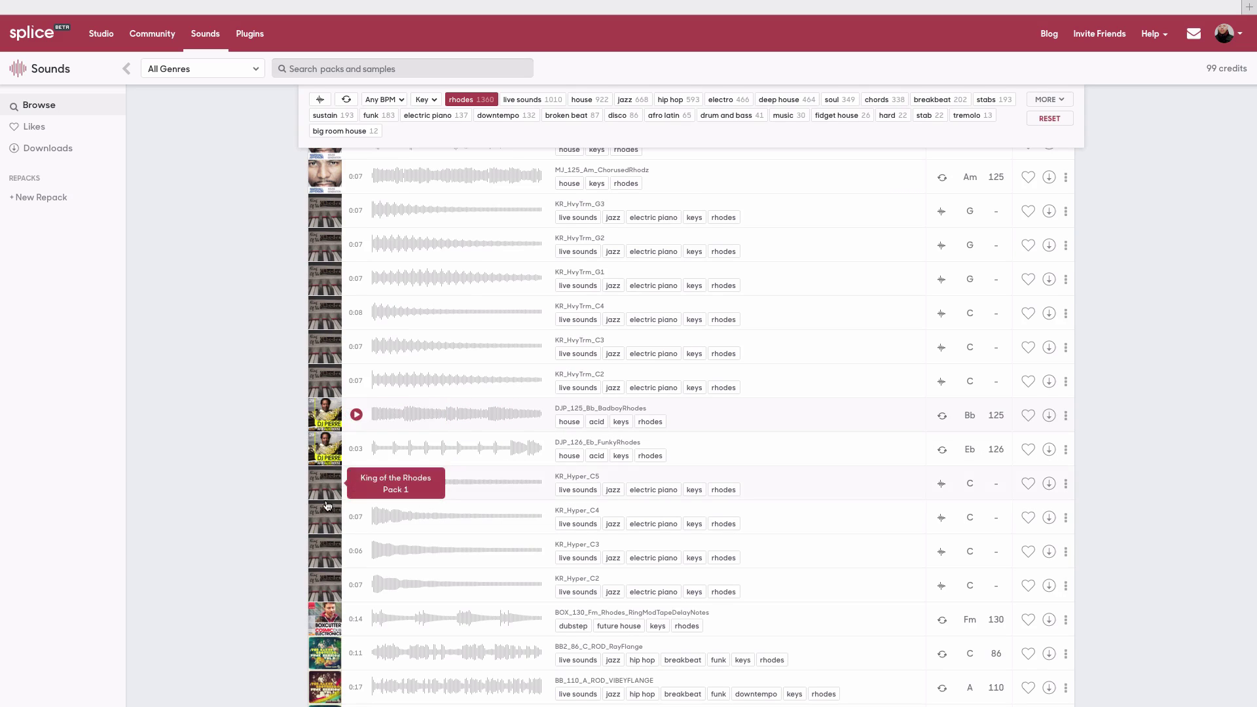
scroll(330, 554, "down", 1)
scroll(329, 554, "down", 2)
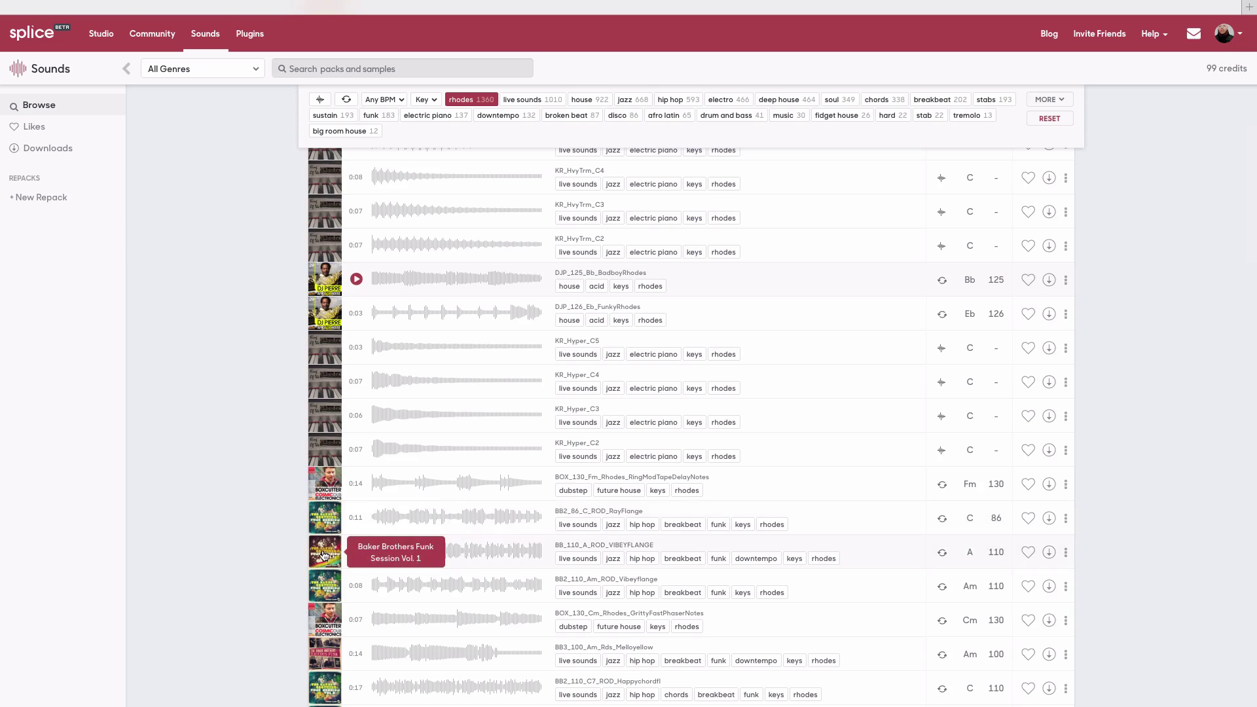
scroll(329, 530, "down", 2)
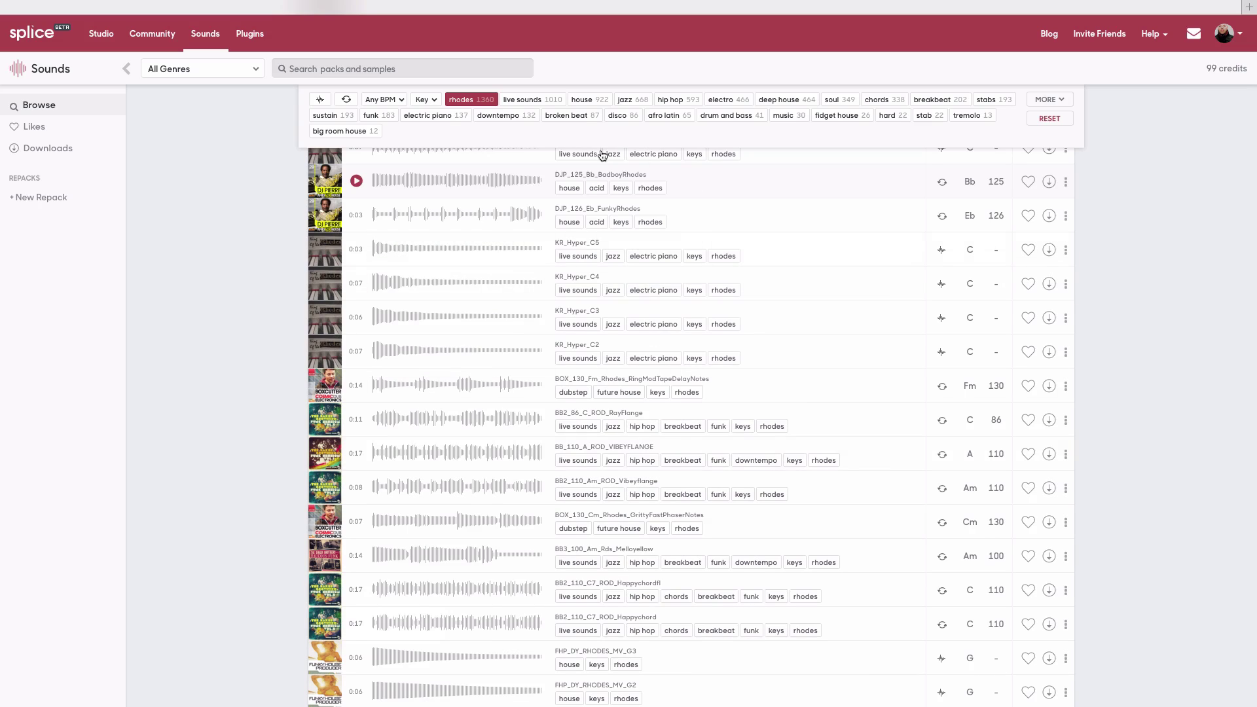
Add the electric piano and deep house tags to the rhodes filter
left_click(439, 116)
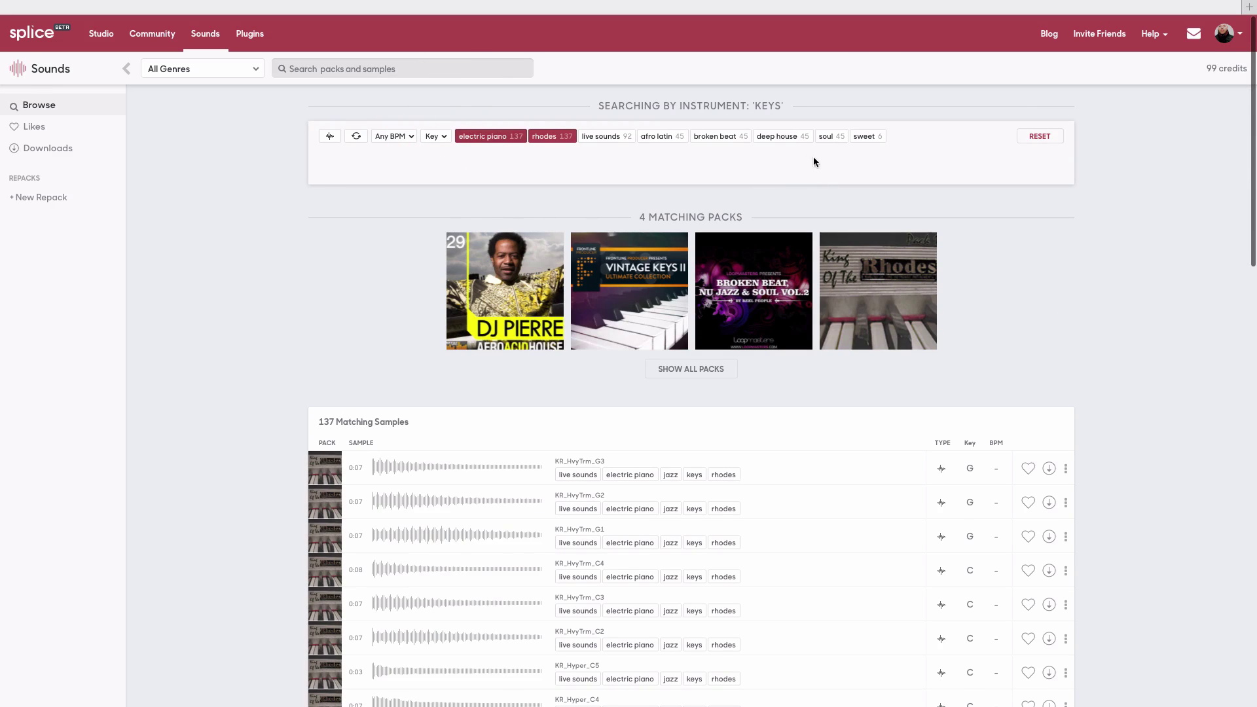
left_click(781, 135)
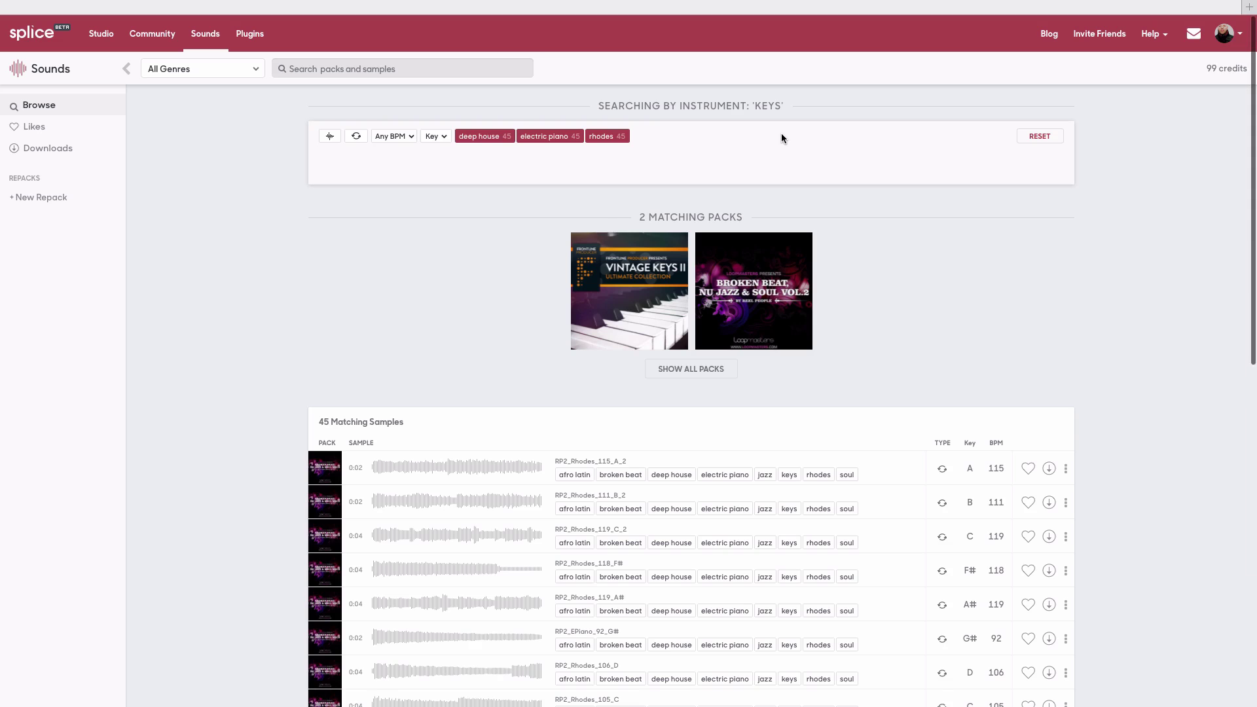
scroll(313, 326, "down", 3)
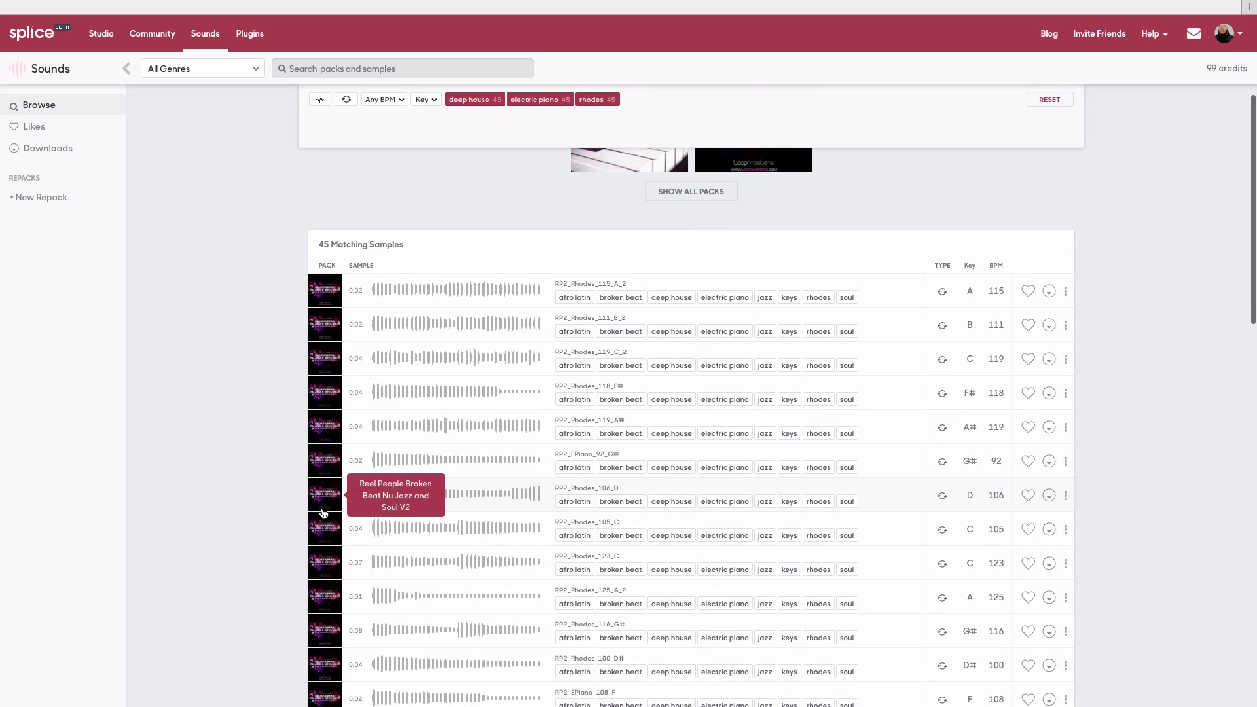
Audition RP2_Rhodes_119_A# and RP2_Rhodes_118_F#, liking 118_F# and RP2_EPiano_92_G#
left_click(357, 427)
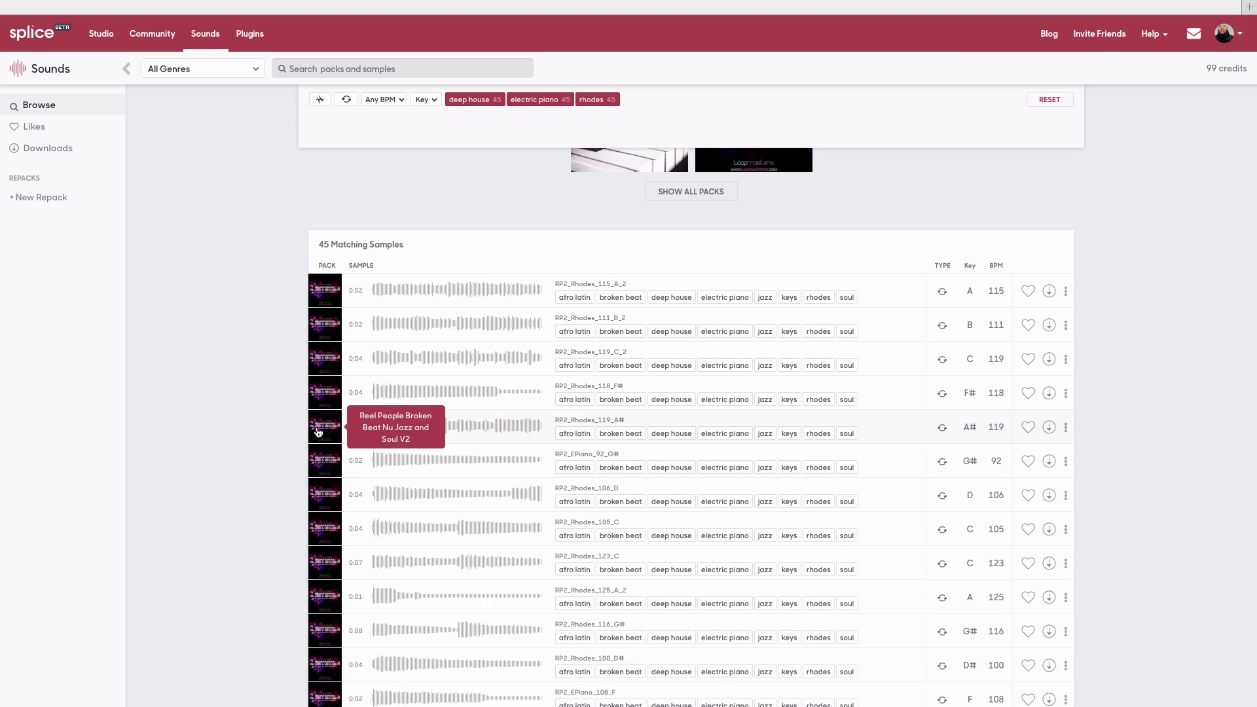
left_click(357, 393)
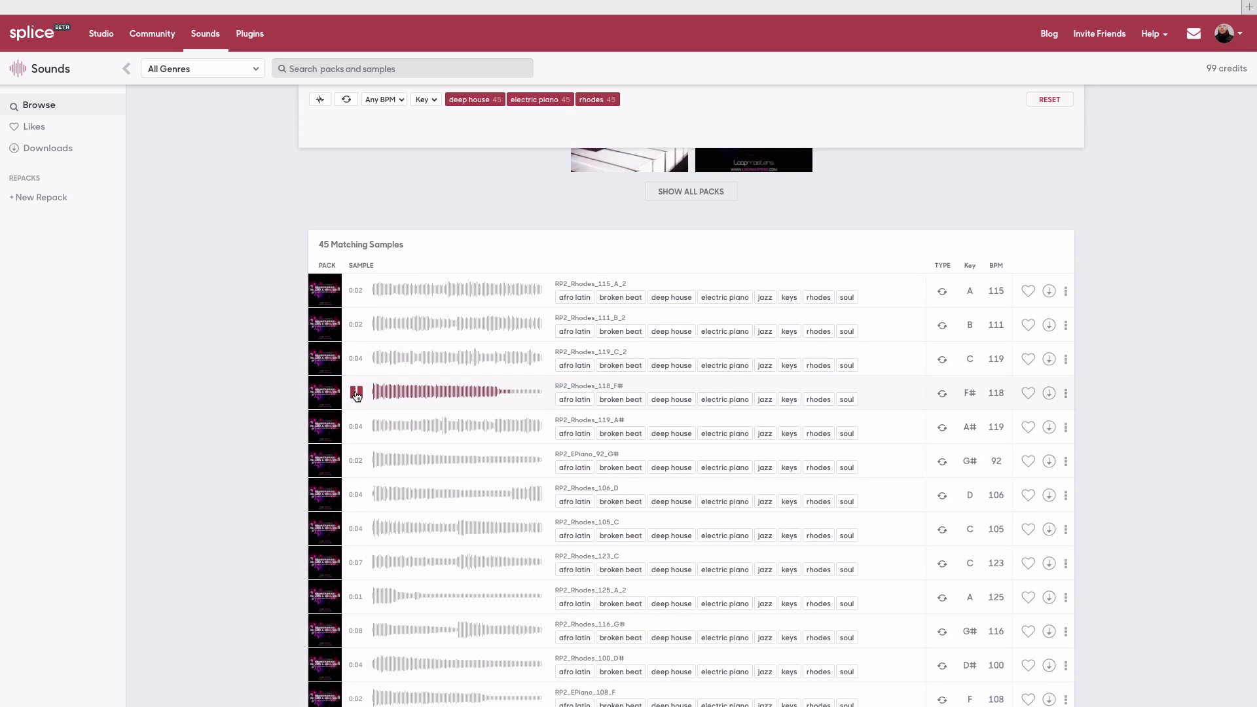
left_click(1028, 393)
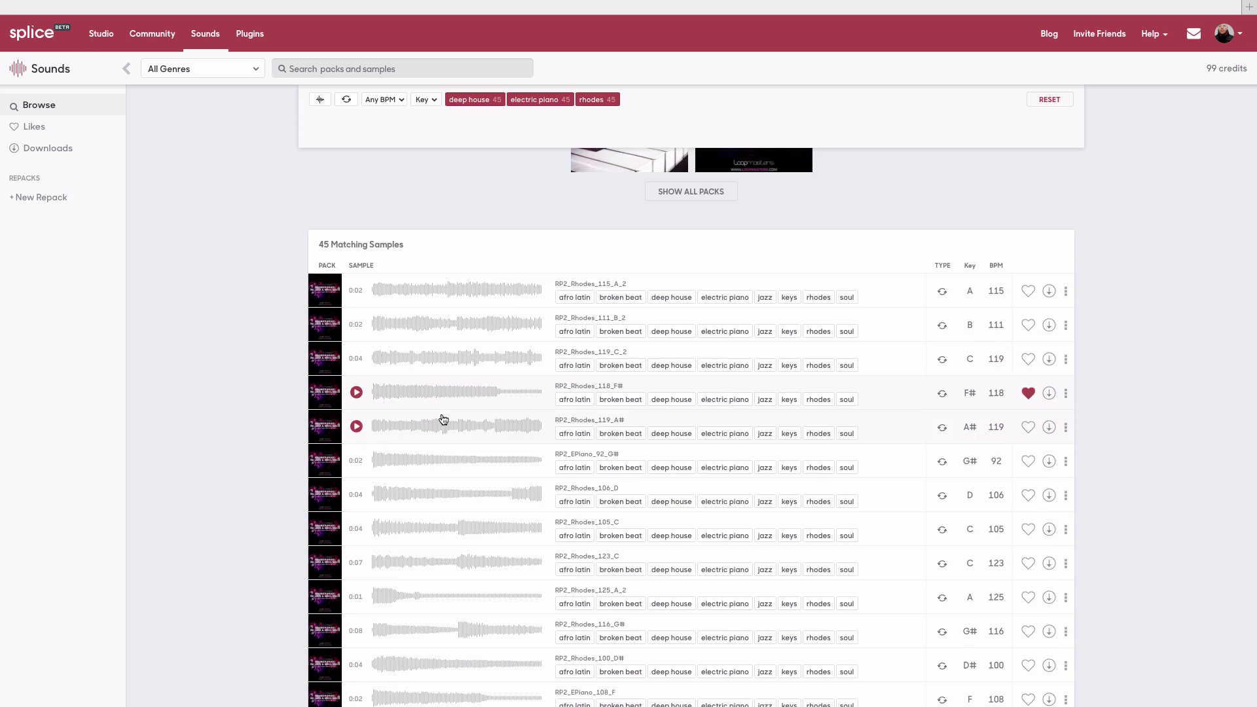
left_click(356, 461)
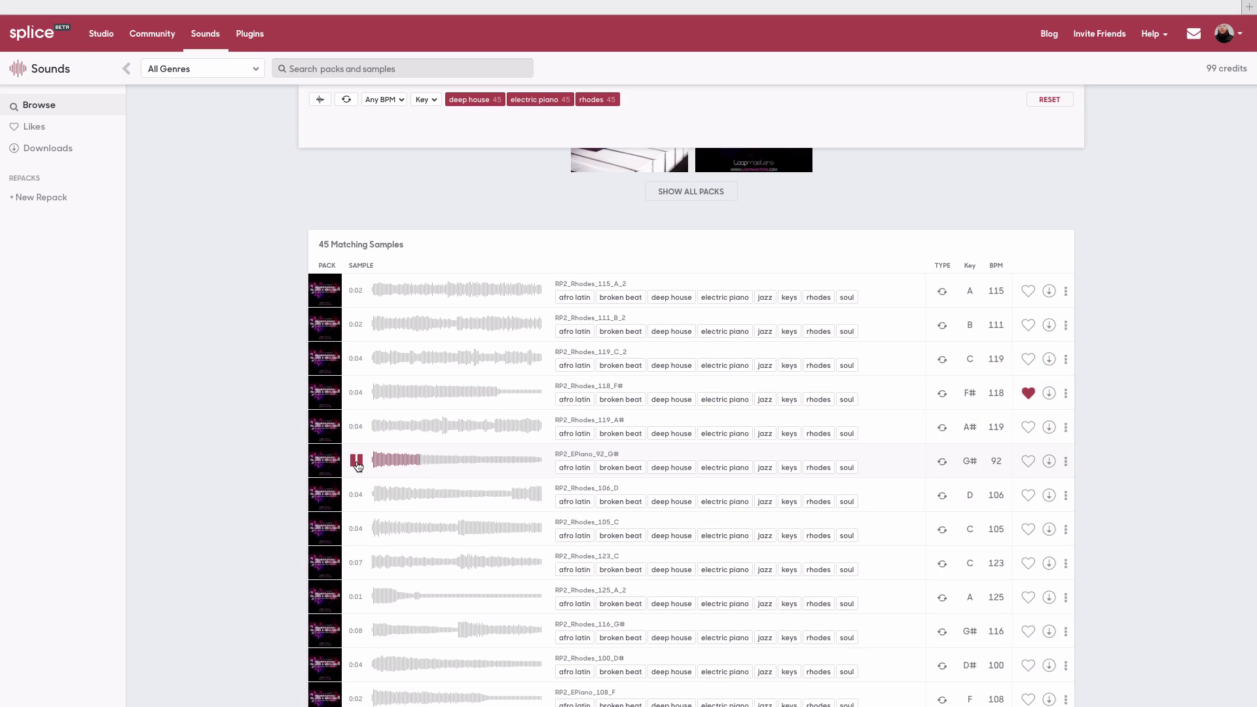
left_click(1029, 464)
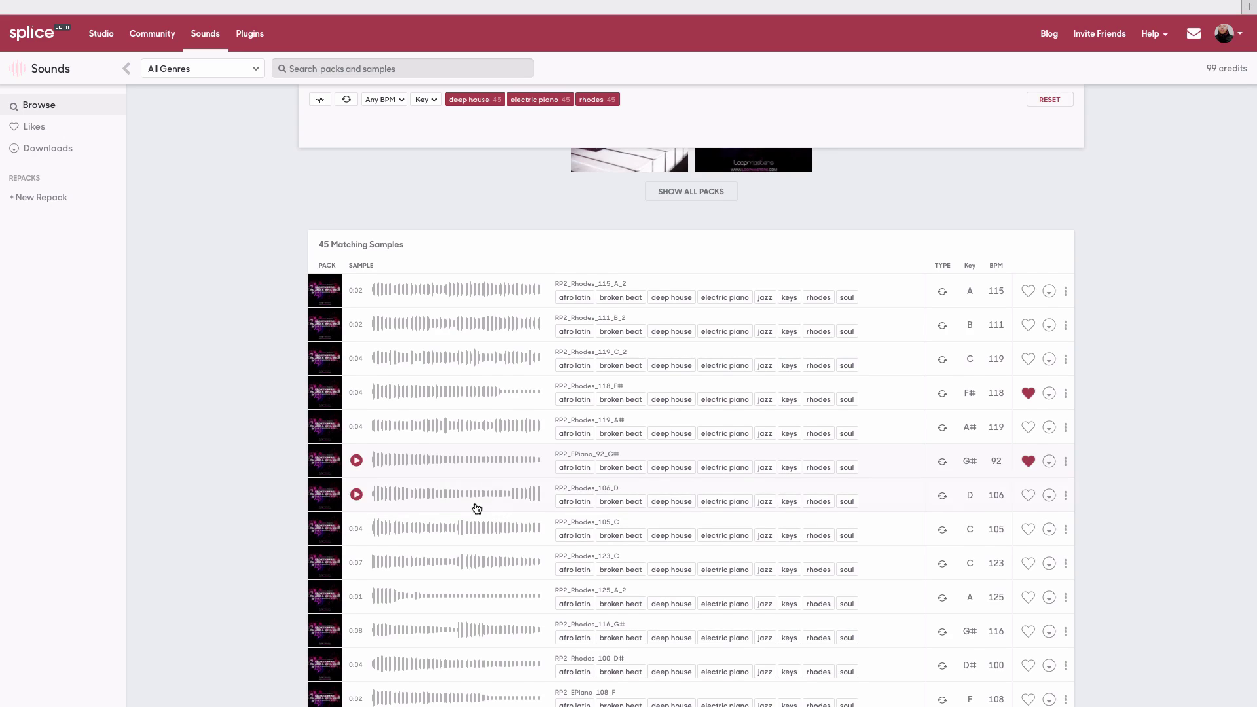
Audition RP2_Rhodes_100_D# and RP2_EPiano_108_F, and like RP2_EPiano_108_F
scroll(474, 508, "down", 3)
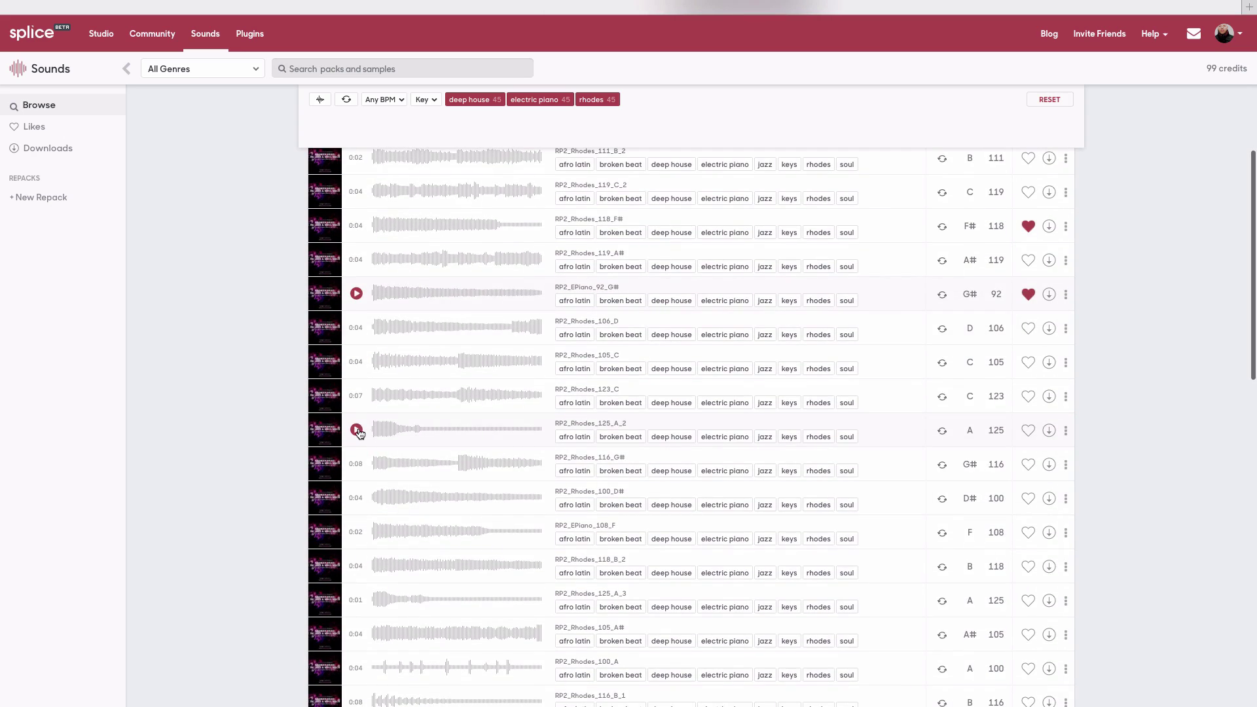
left_click(357, 499)
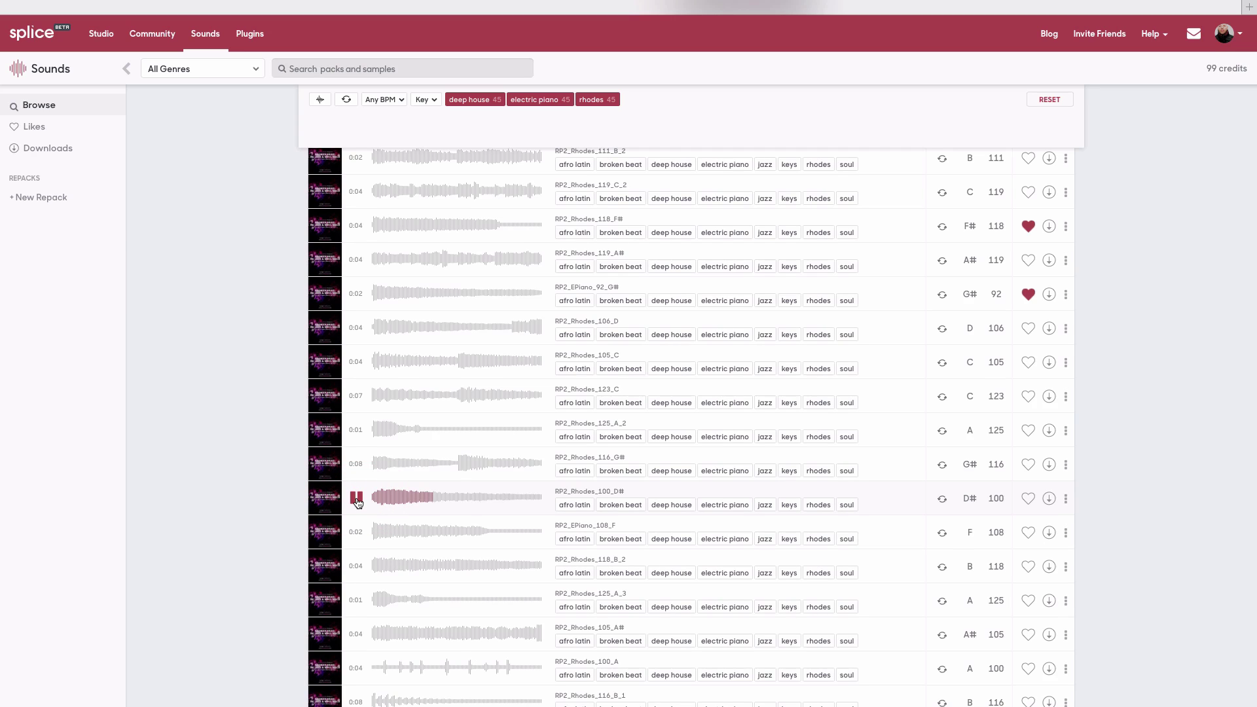
left_click(356, 531)
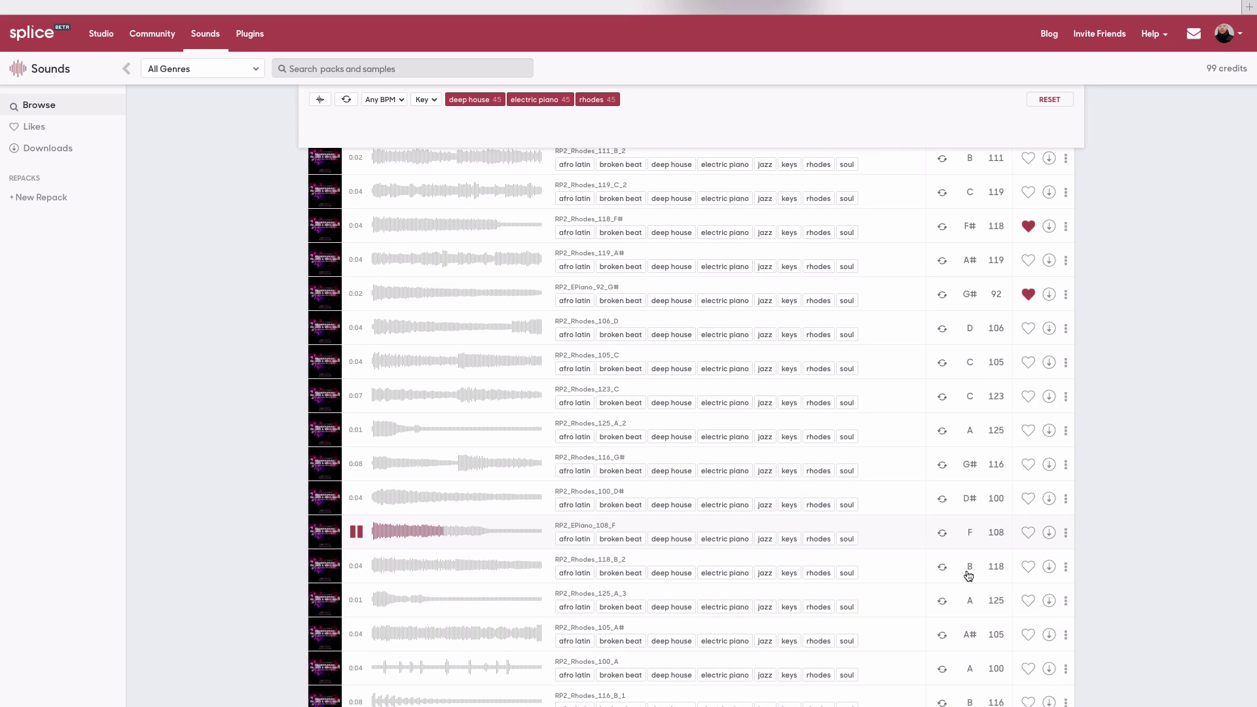
left_click(1028, 532)
Audition RP2_Rhodes_111_A#, RP2_Rhodes_125_G, RP2_Rhodes_121_F# and RP2_Rhodes_105_A_1
scroll(484, 557, "down", 3)
scroll(485, 558, "down", 2)
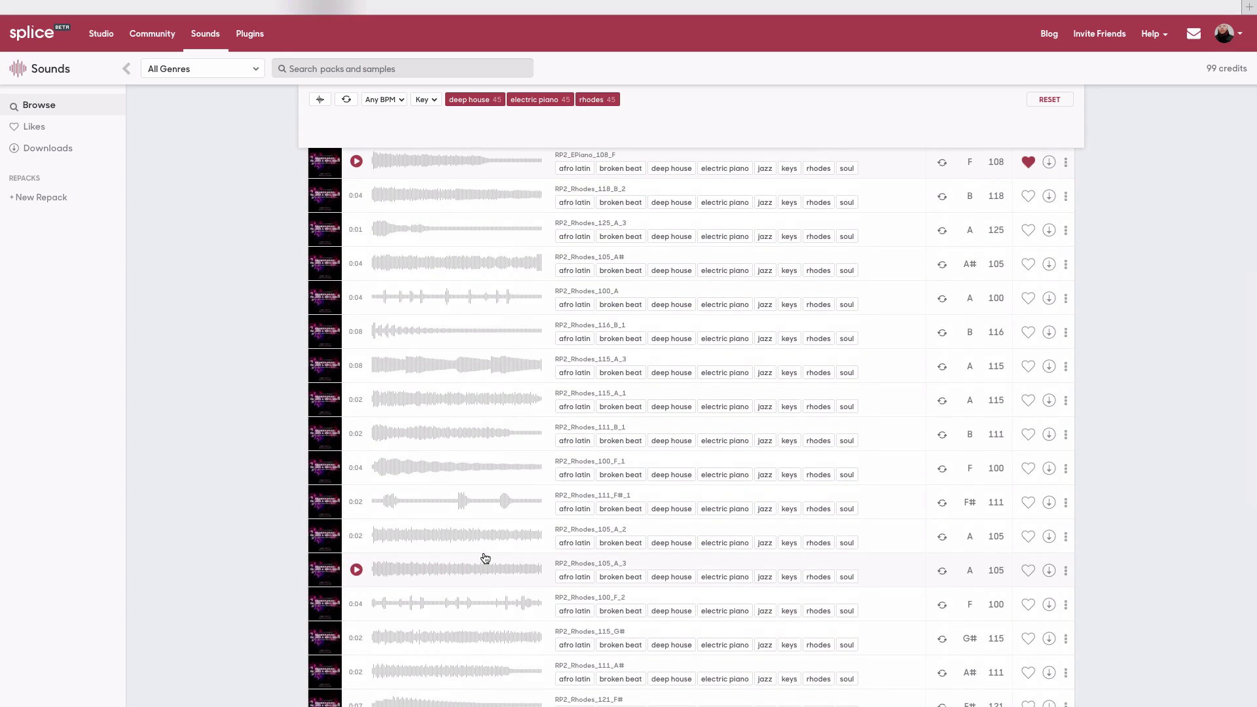
scroll(485, 558, "down", 1)
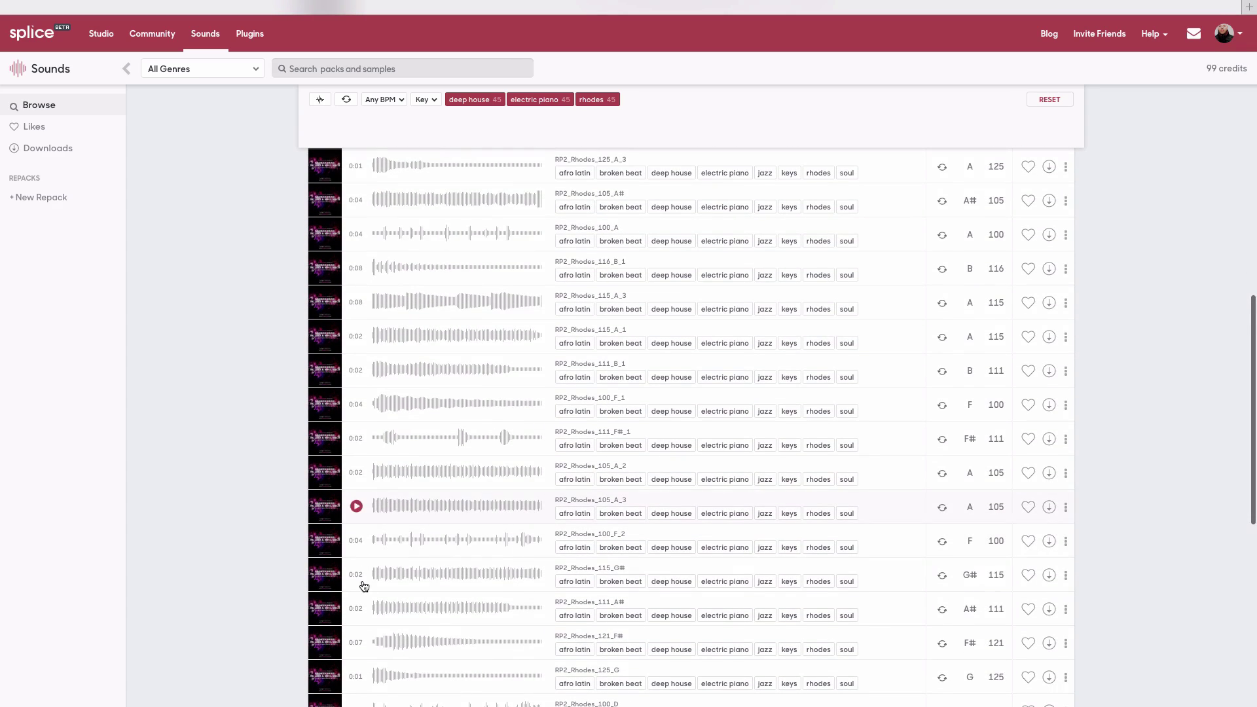
scroll(364, 586, "down", 1)
left_click(356, 515)
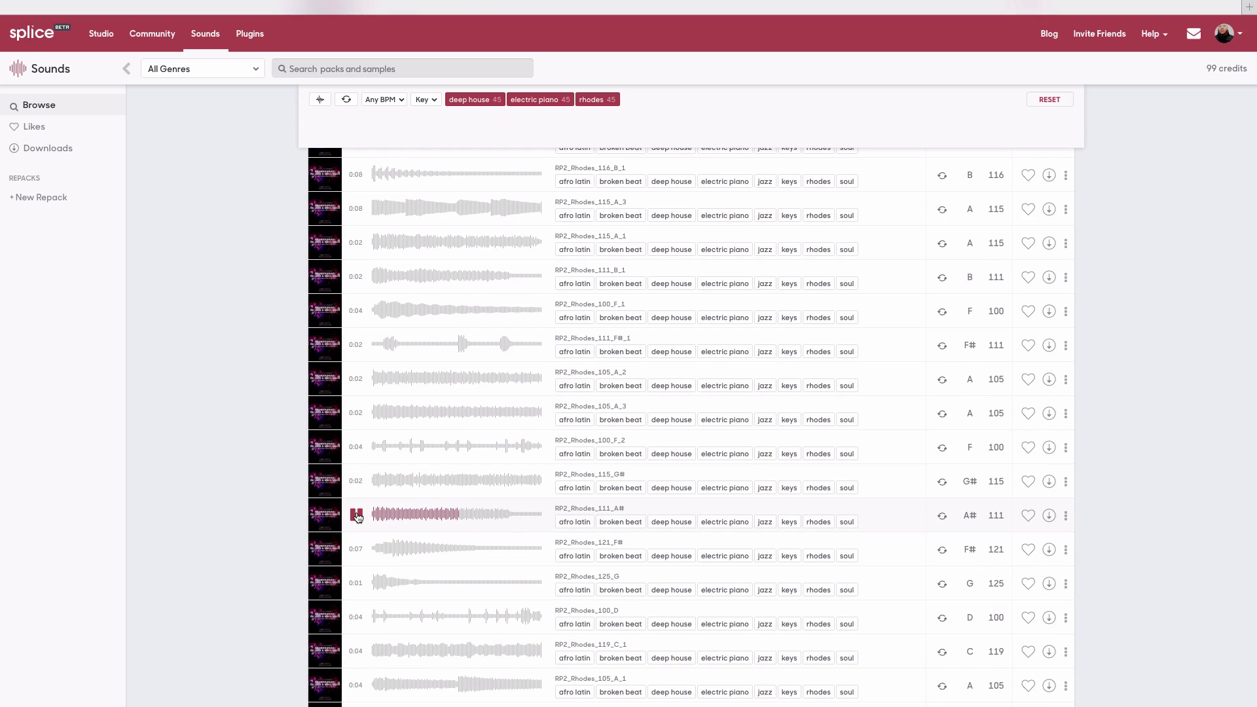
left_click(354, 584)
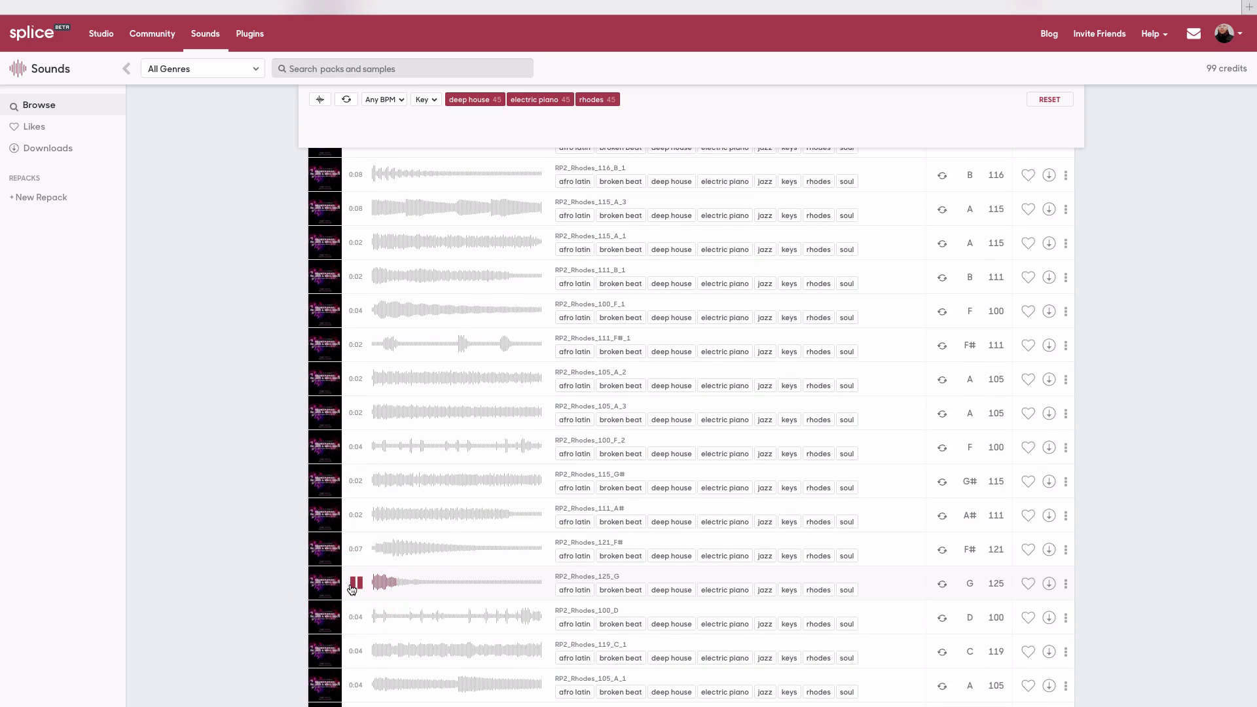
left_click(354, 549)
scroll(392, 511, "down", 2)
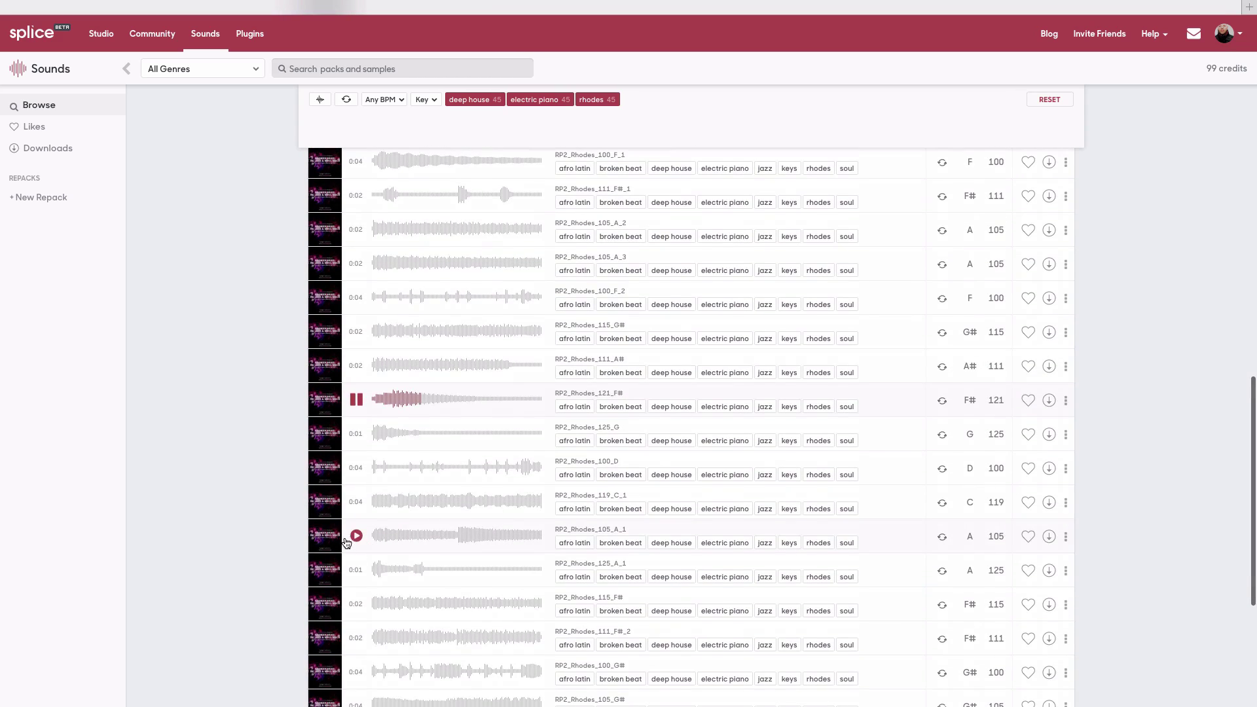
left_click(358, 536)
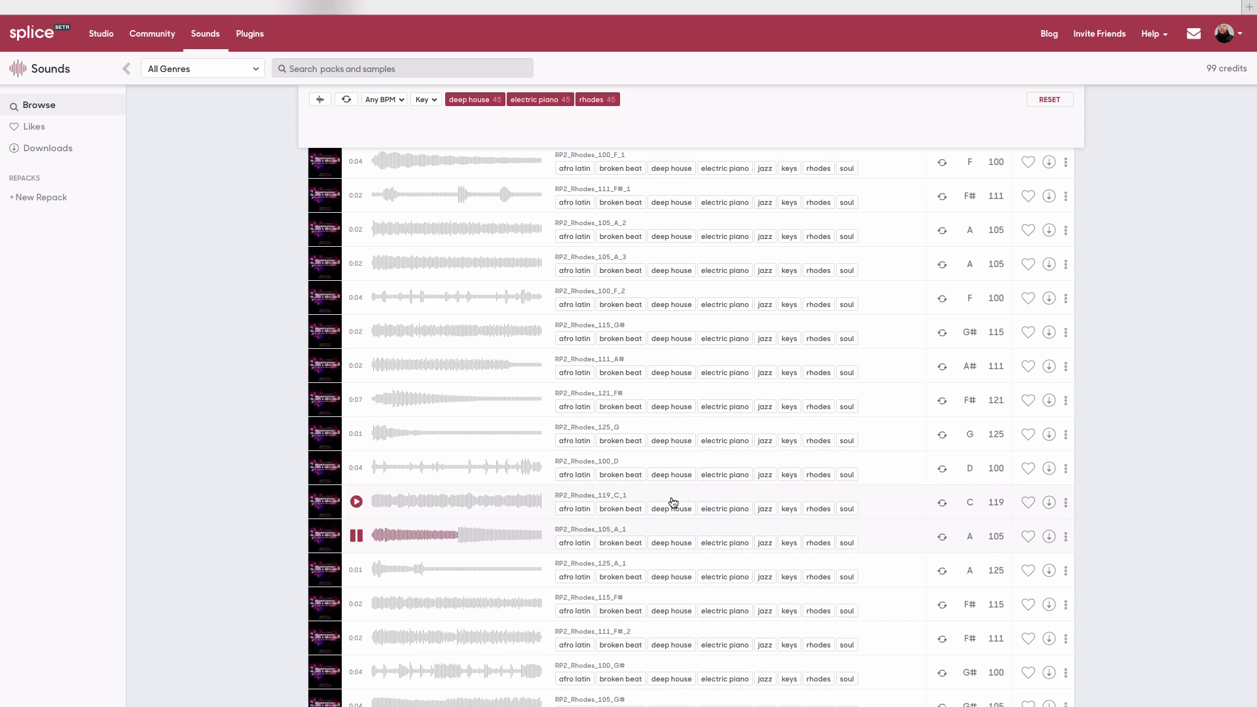
Audition RP2_Rhodes_119_G, RP2_Rhodes_106_F and RP2_Rhodes_101_C, liking RP2_Rhodes_106_F
scroll(673, 502, "down", 1)
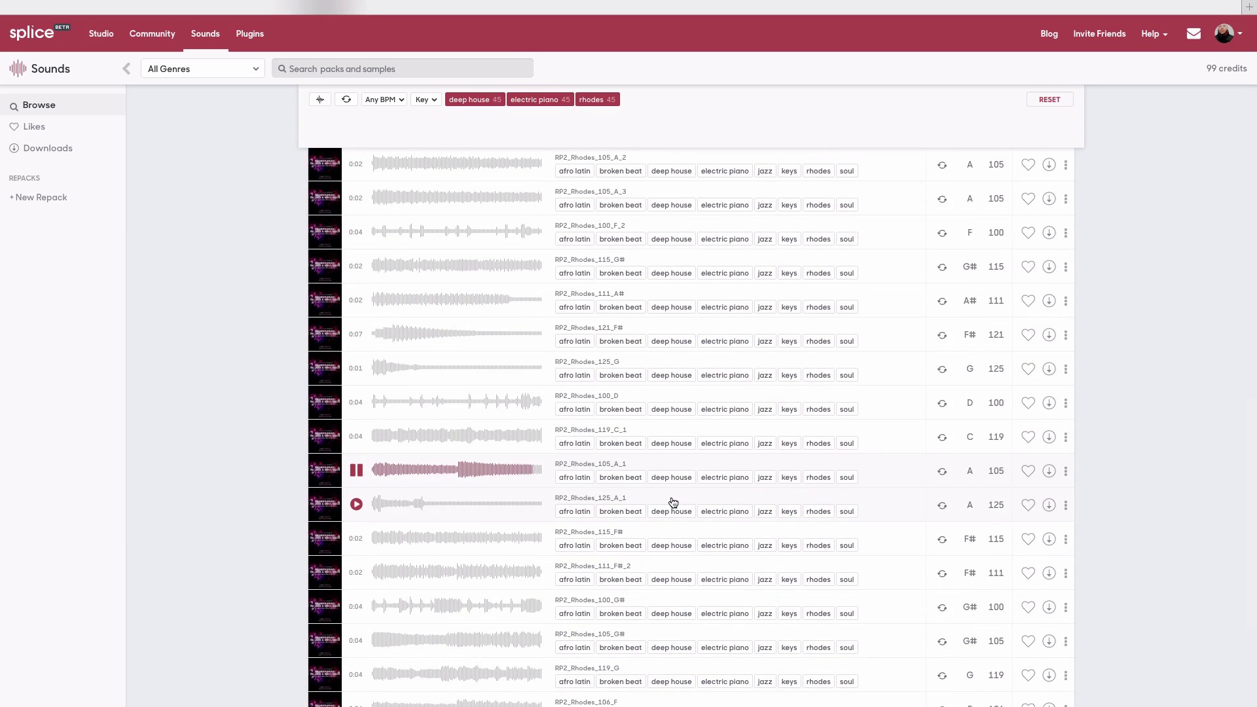
scroll(673, 502, "down", 2)
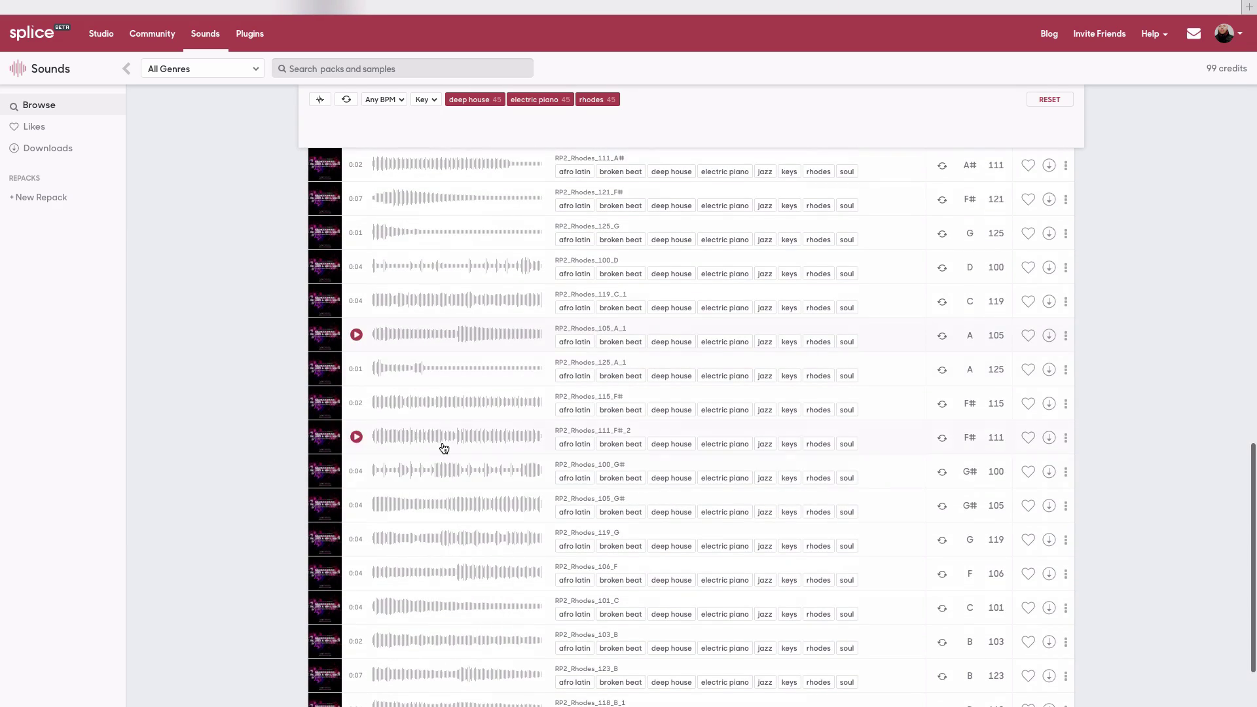
left_click(355, 538)
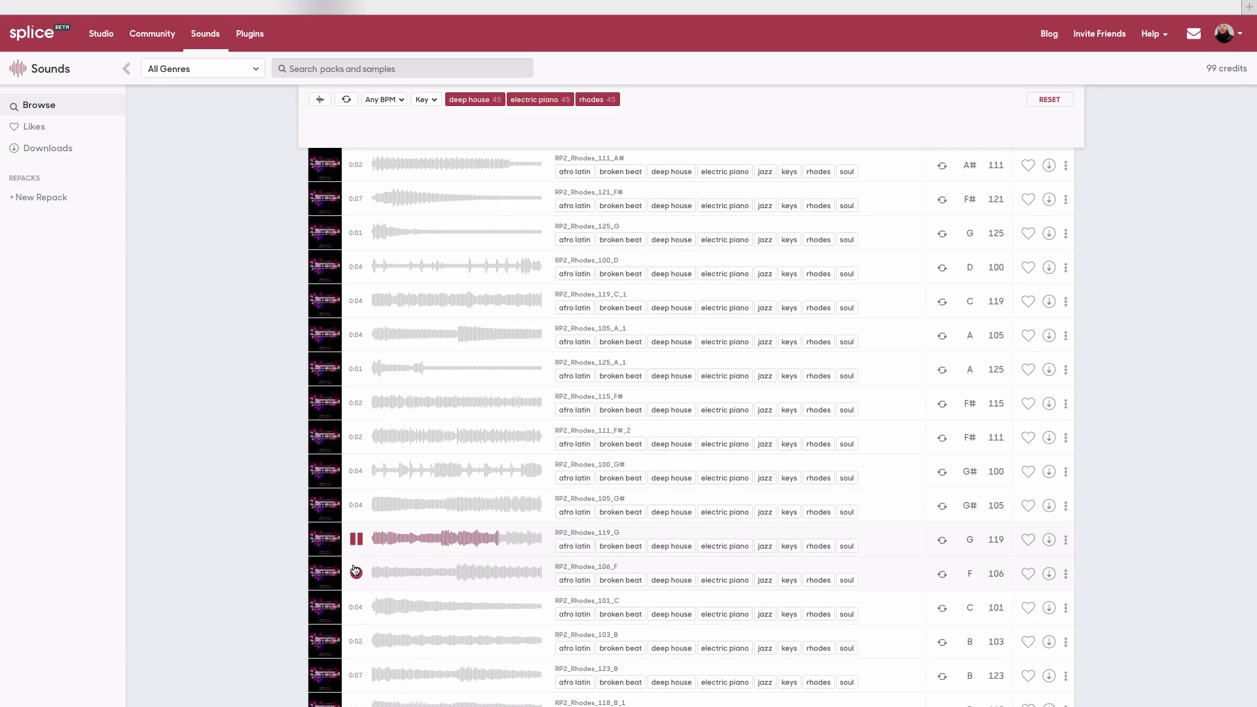
left_click(355, 574)
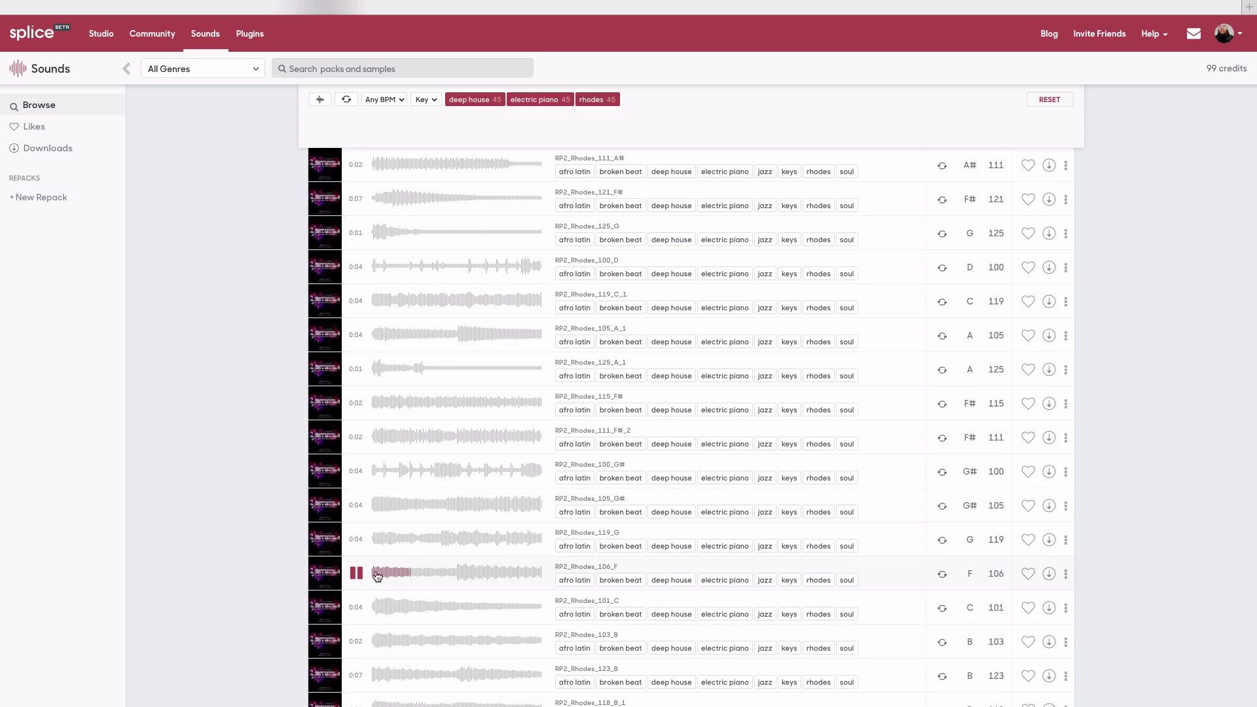
left_click(1027, 574)
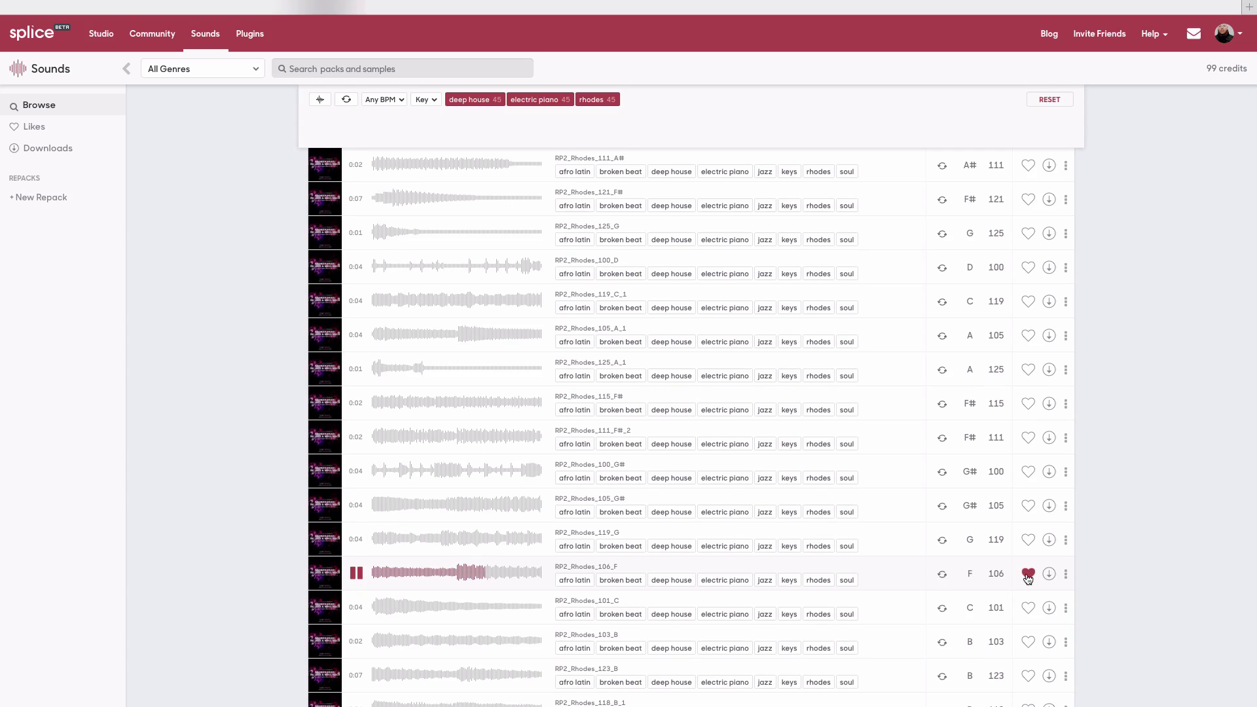
left_click(1027, 574)
left_click(356, 608)
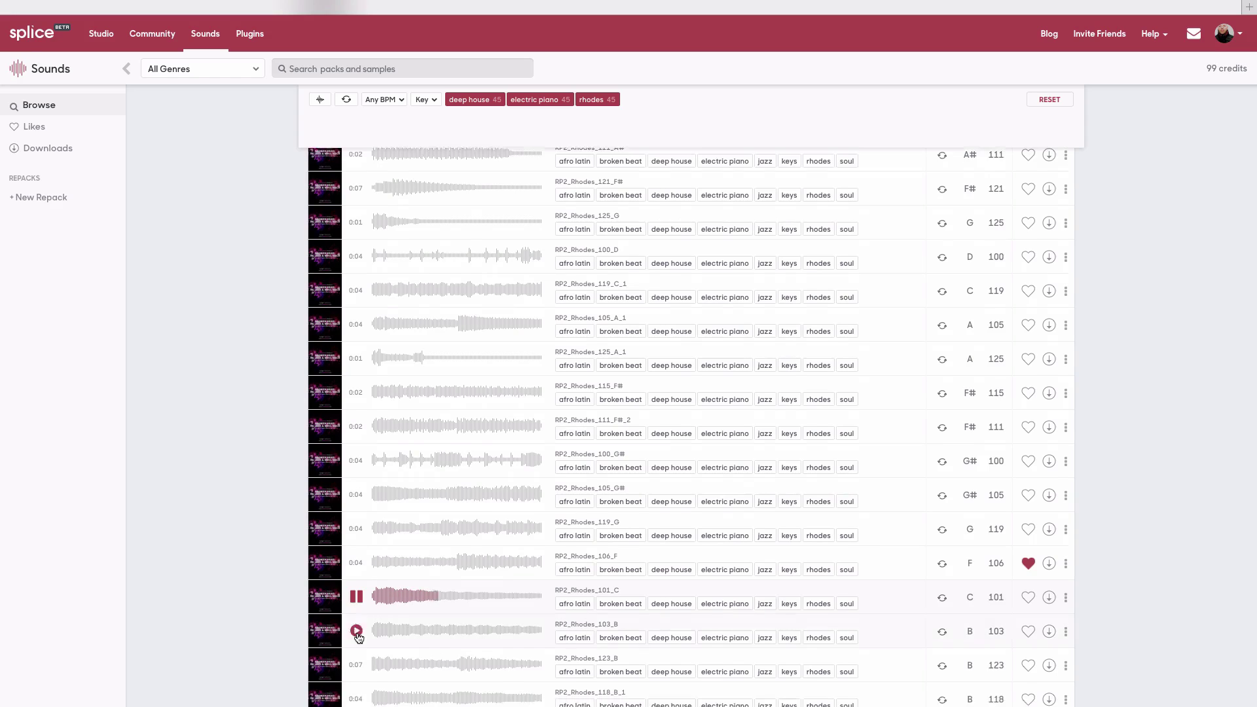
scroll(356, 631, "up", 10)
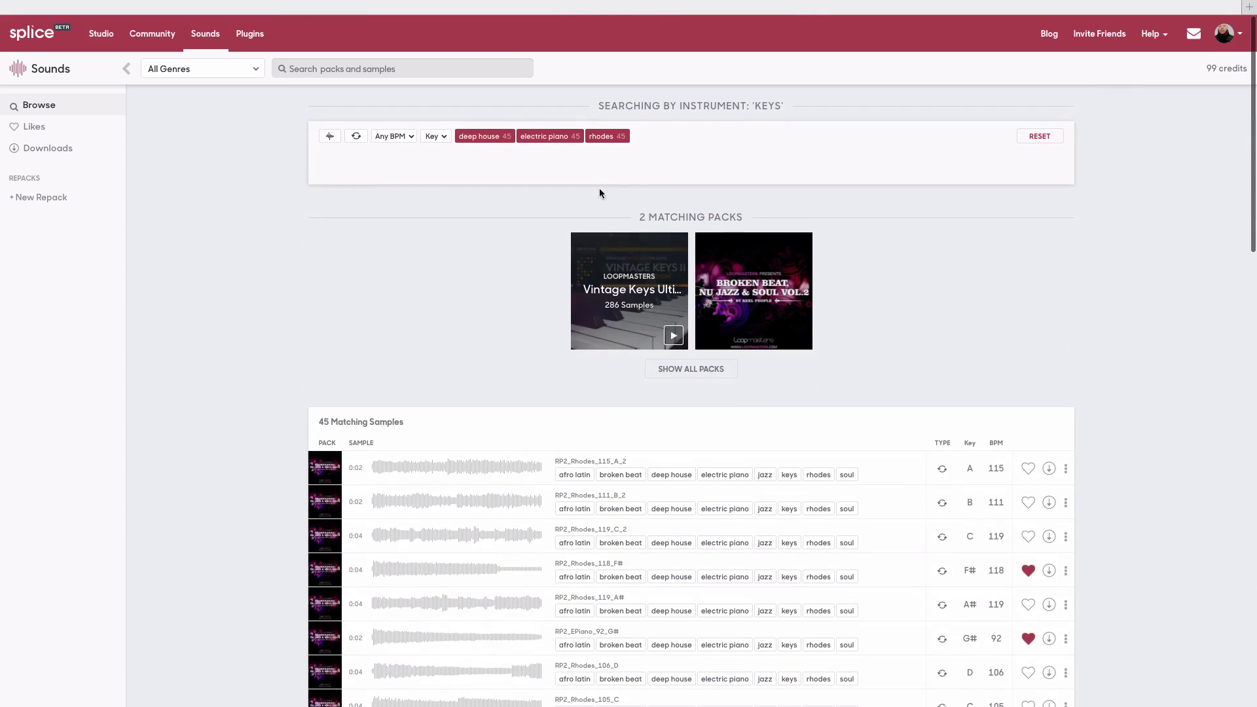
Clear the rhodes, electric piano and jazz filters and switch to Drums samples
left_click(607, 136)
left_click(487, 138)
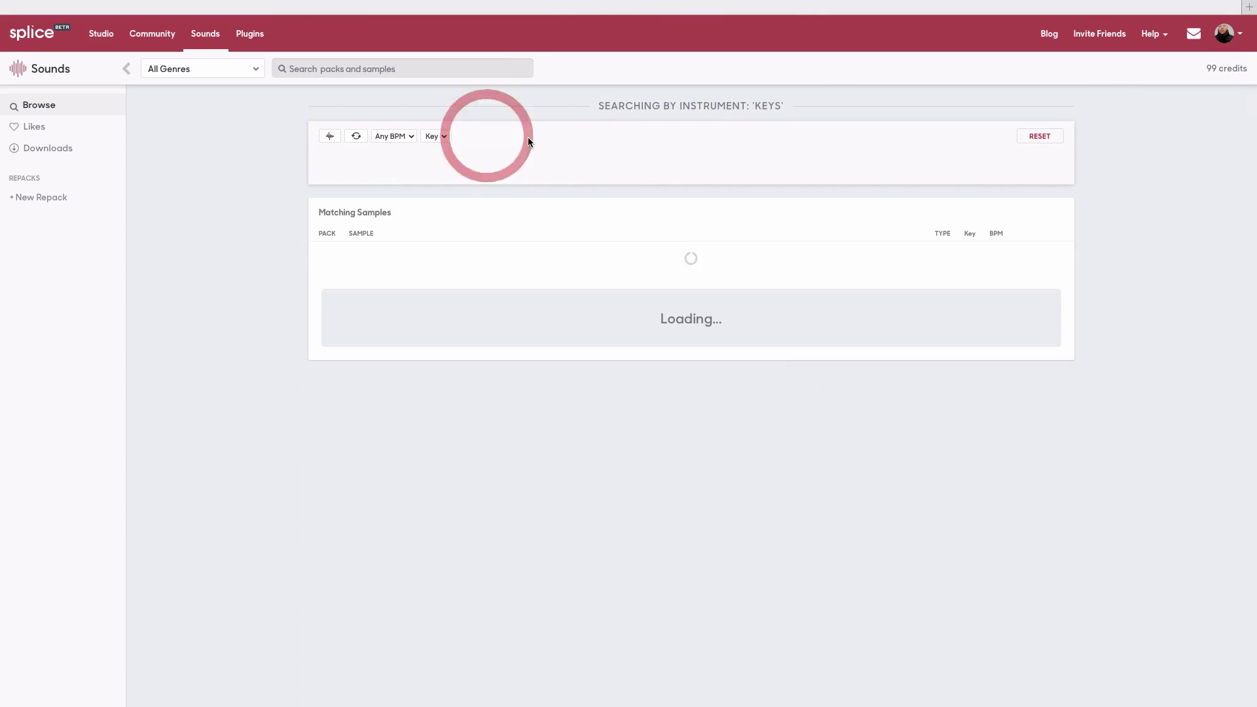
left_click(482, 135)
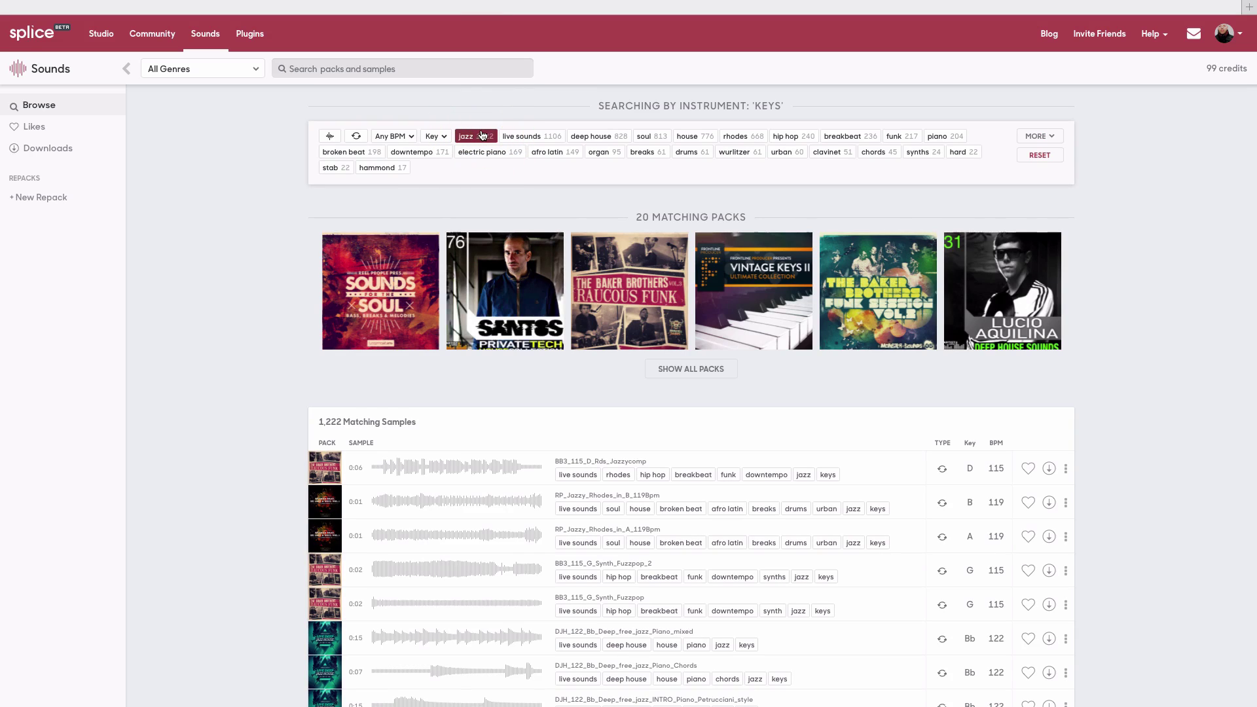
left_click(481, 136)
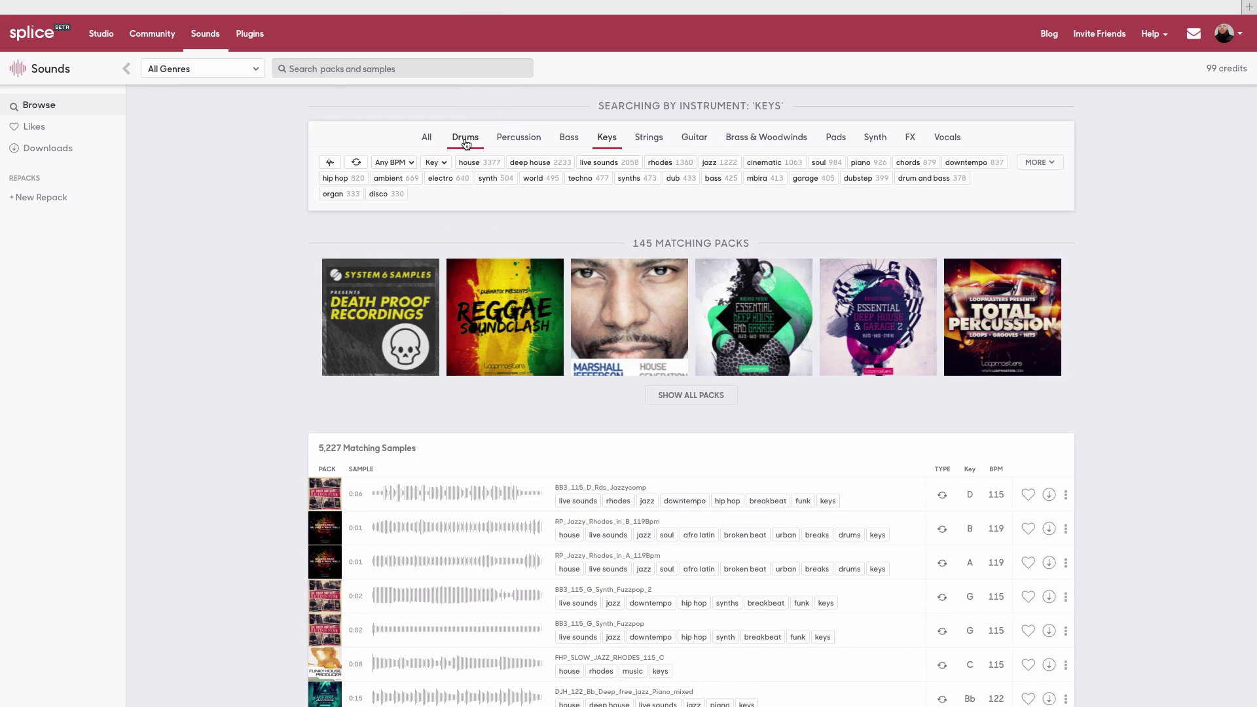
left_click(466, 139)
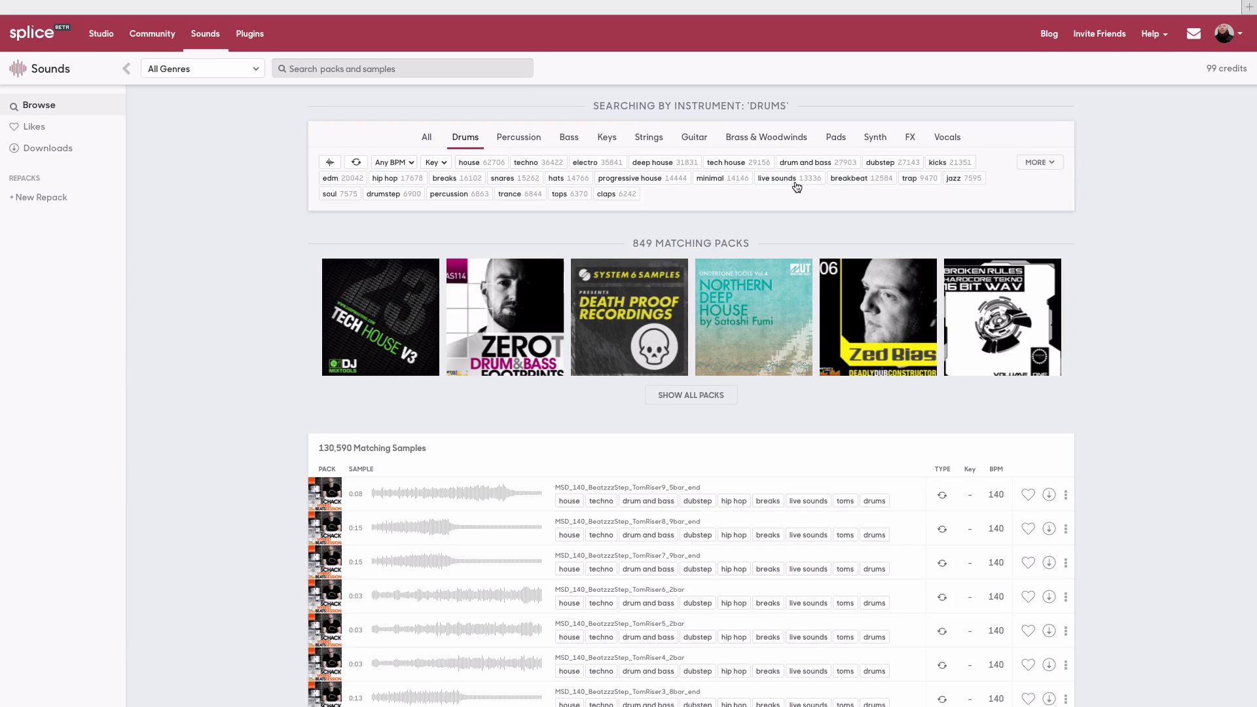
Filter drums to kicks and audition AVB_Feuer_Fuzzy_Kick, wadt_kick_fuzzy and wadt_kick_fizzy
left_click(949, 164)
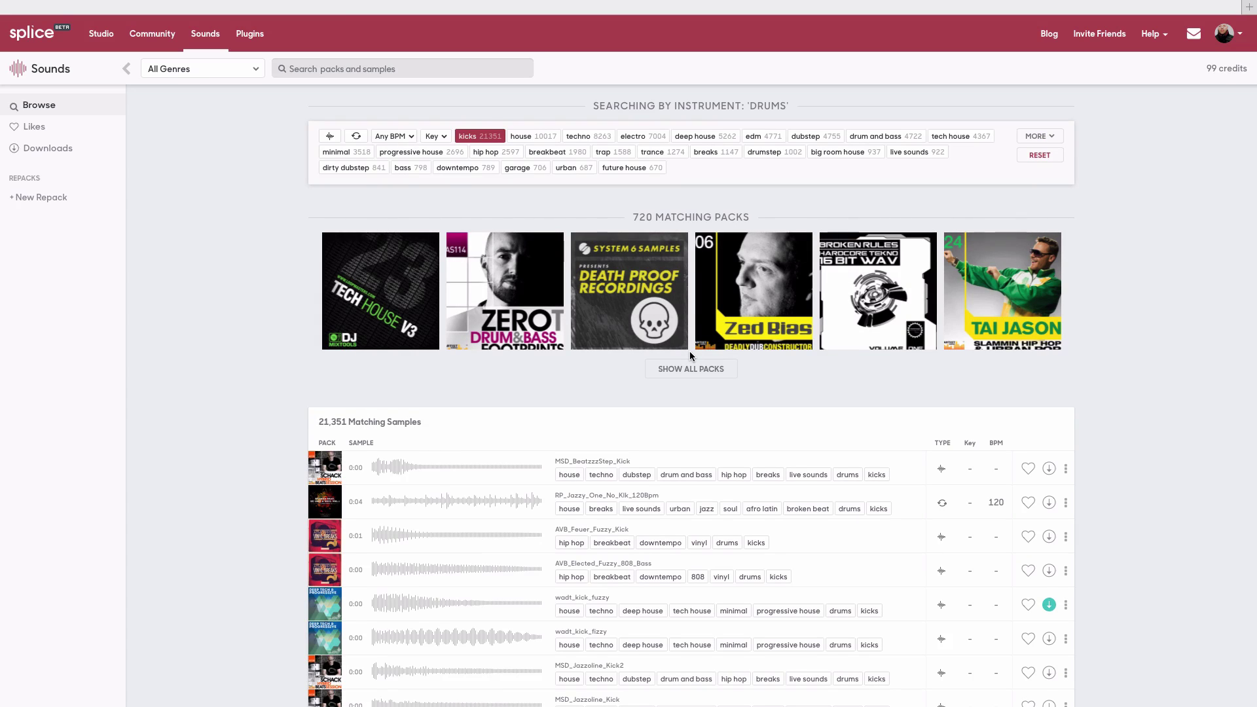
scroll(690, 351, "down", 3)
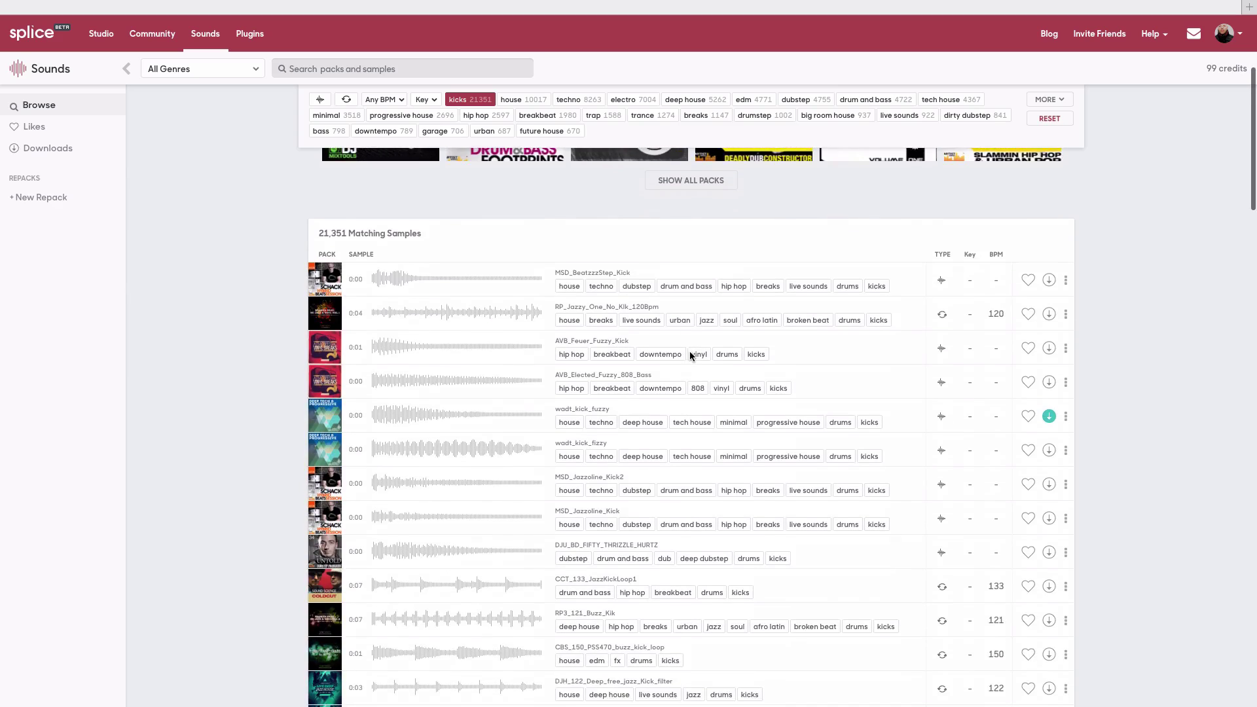
scroll(689, 351, "down", 2)
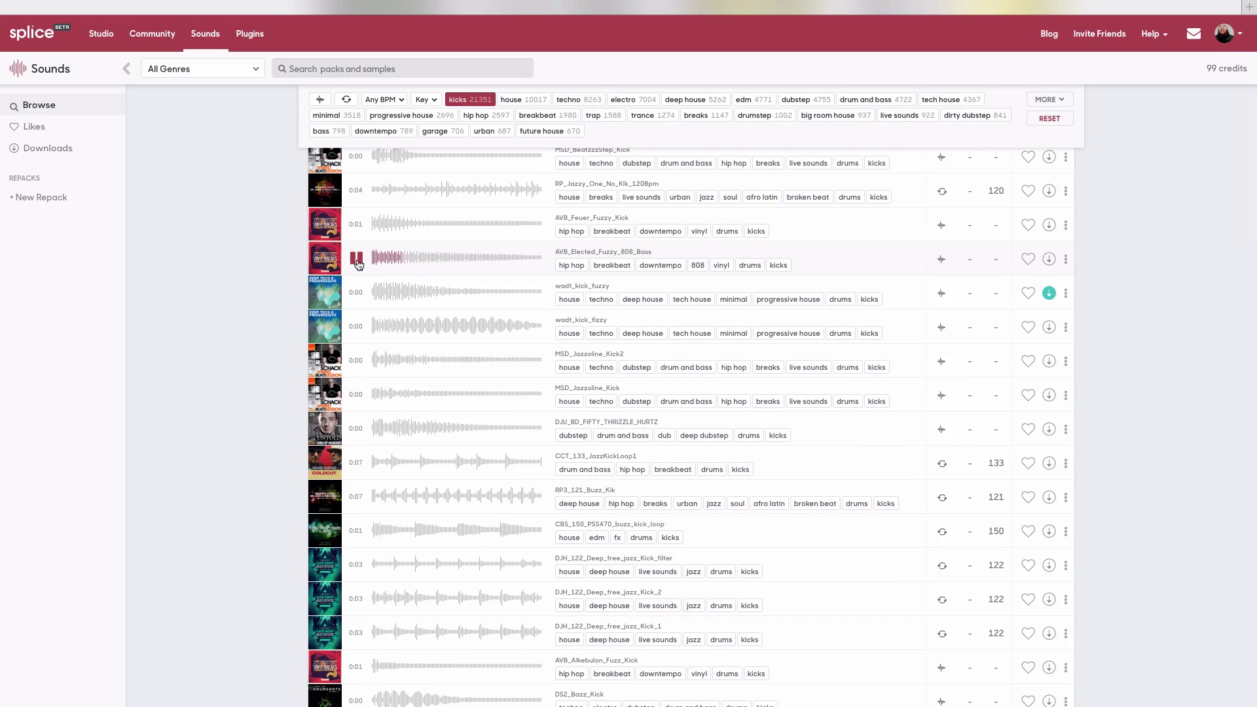
left_click(358, 225)
left_click(358, 292)
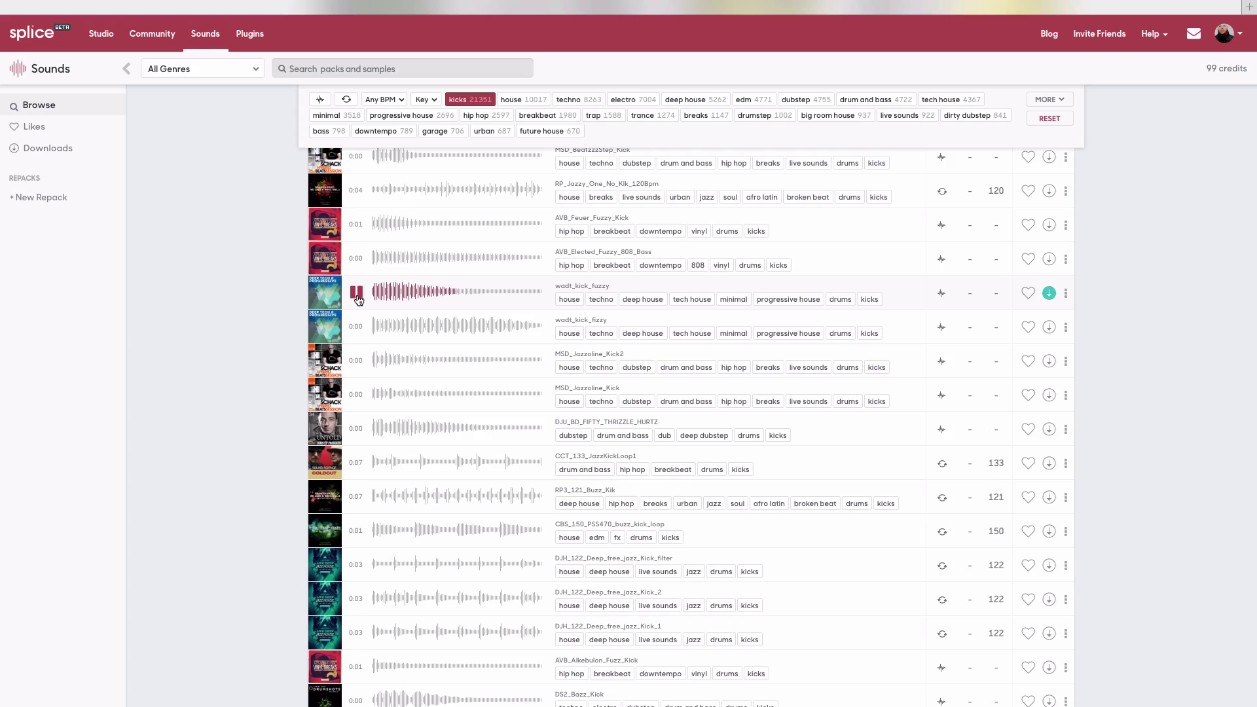
left_click(358, 326)
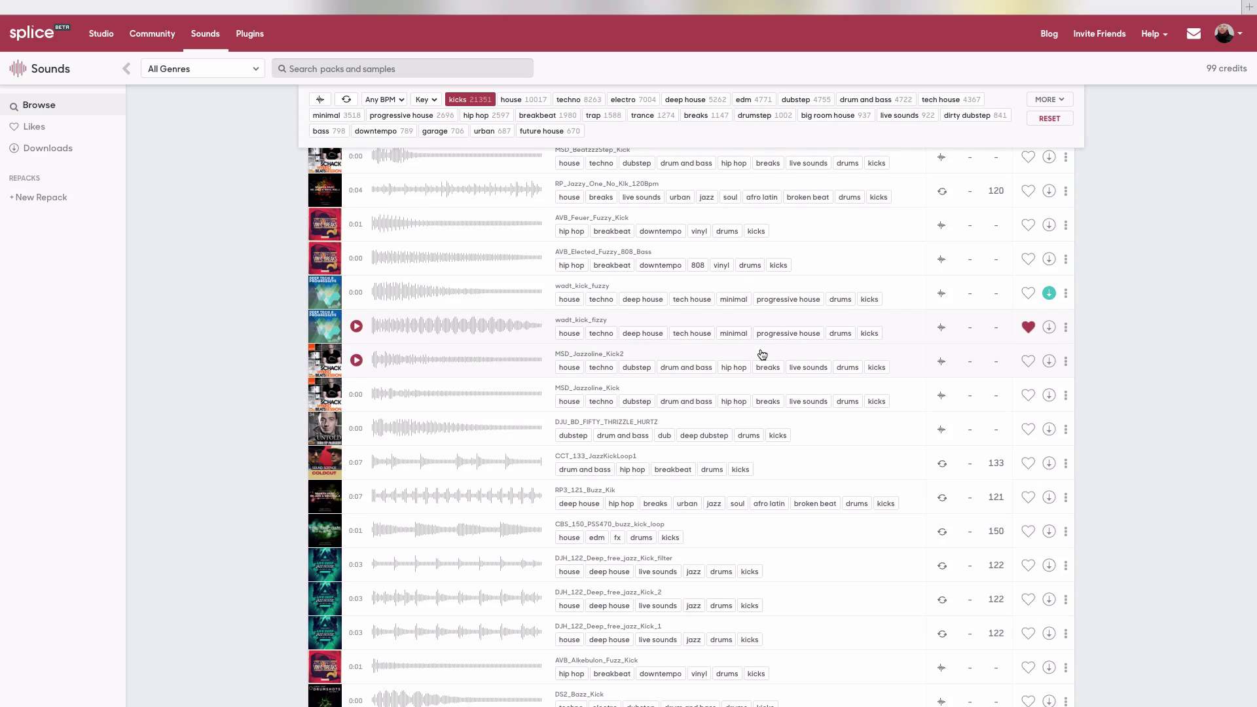
Audition the MSD_Jazzoline_Kick2 and DS2_Bazz_Kick kicks
scroll(487, 316, "down", 1)
left_click(488, 317)
scroll(487, 316, "down", 2)
scroll(488, 316, "down", 1)
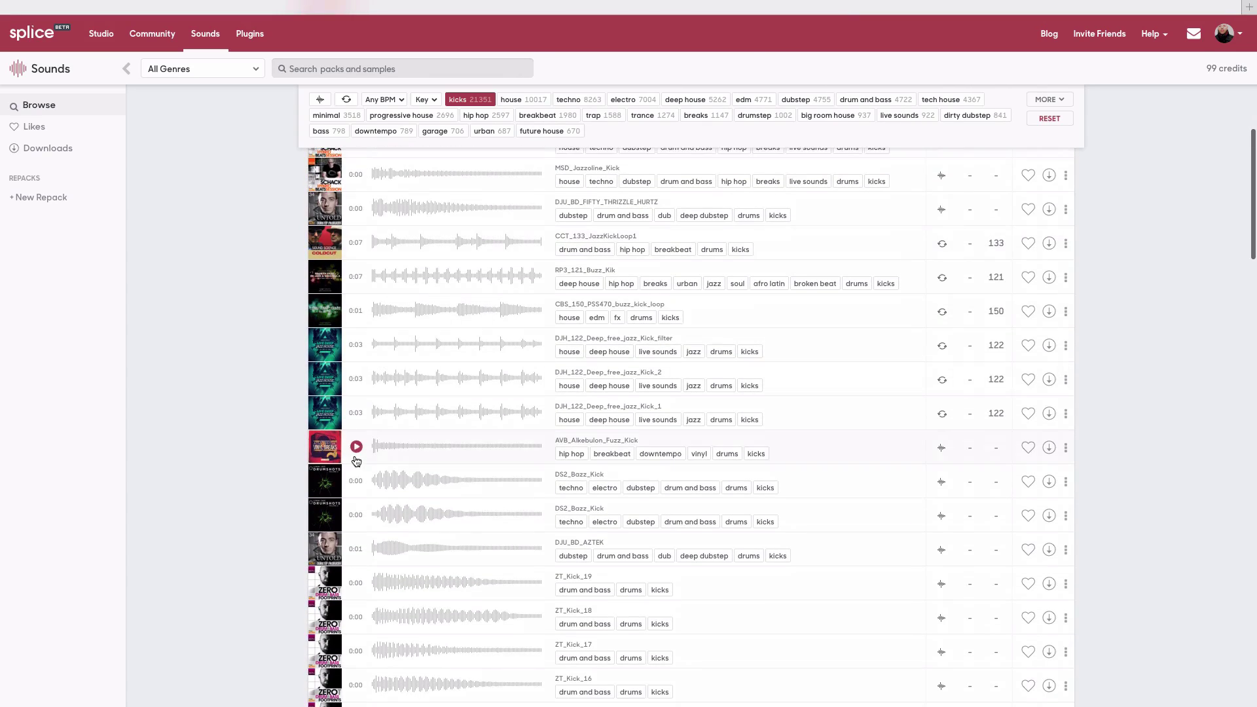
left_click(356, 482)
scroll(356, 484, "down", 3)
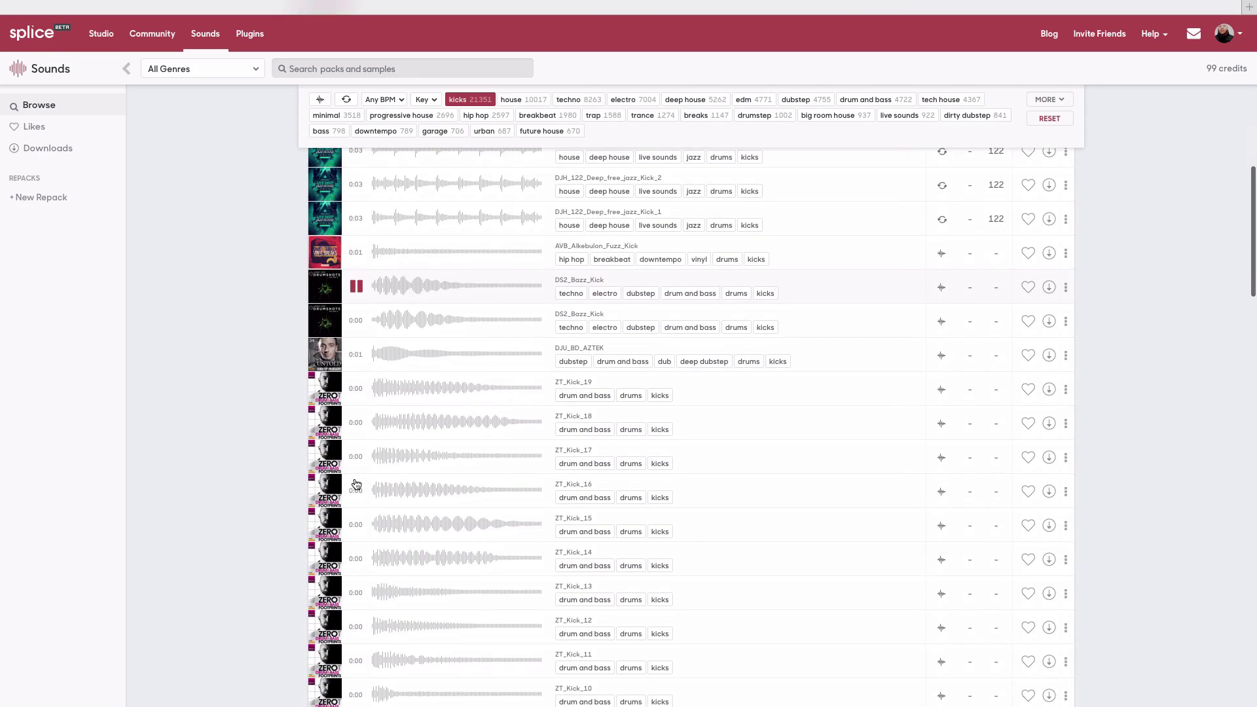
Audition and like the DJU_BD_AZTEK and ZT_Kick_03 kicks
left_click(357, 354)
left_click(1027, 355)
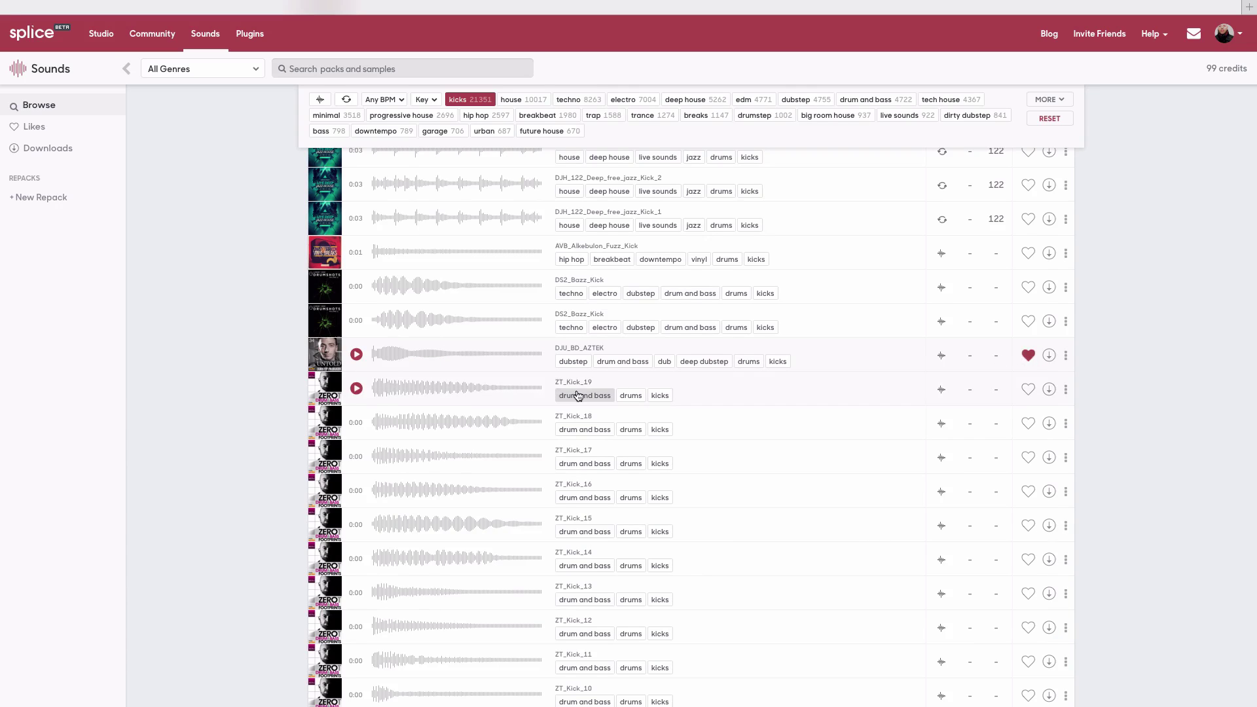
scroll(576, 396, "down", 3)
scroll(401, 452, "down", 4)
left_click(356, 440)
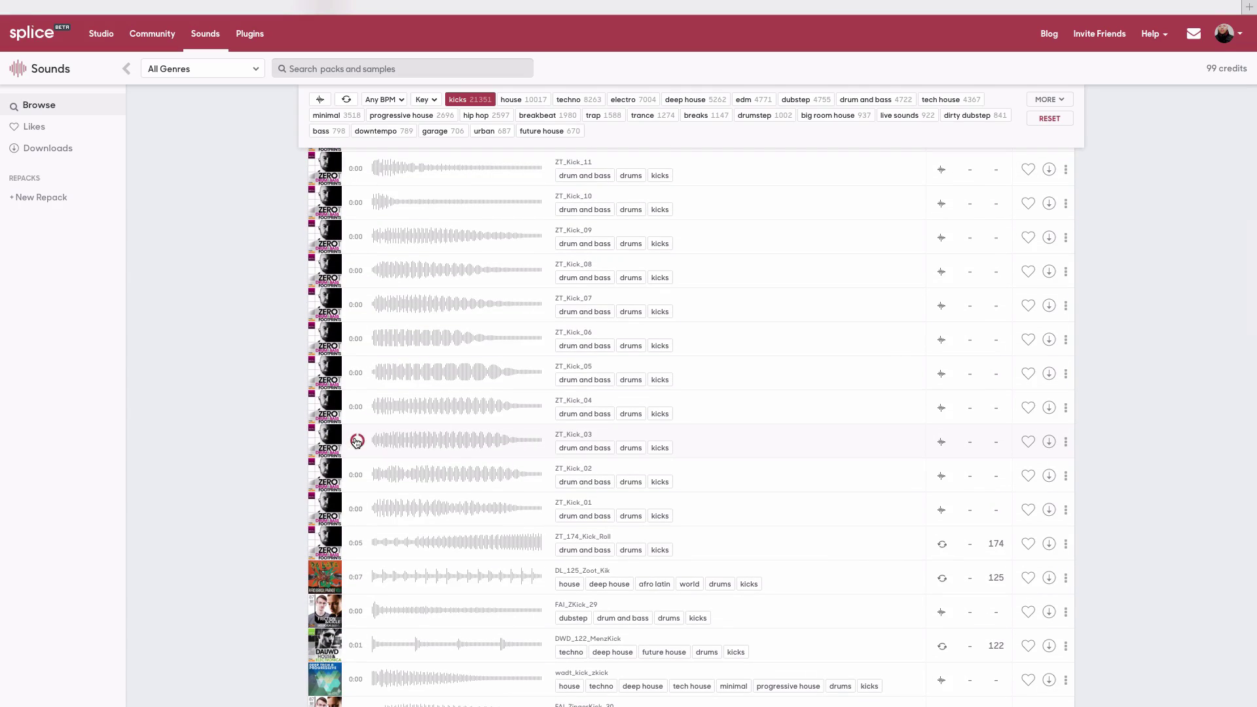
left_click(1028, 441)
Remove the kicks filter, return to Drums and filter to hats
left_click(474, 106)
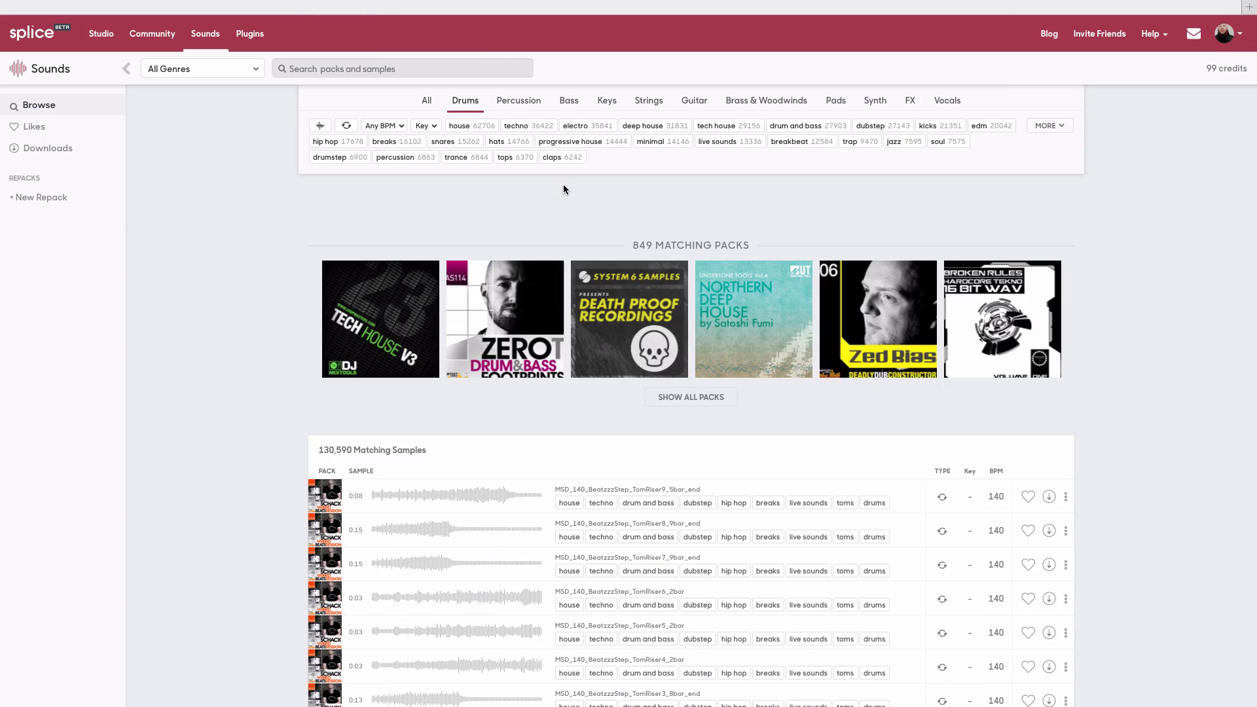
left_click(508, 146)
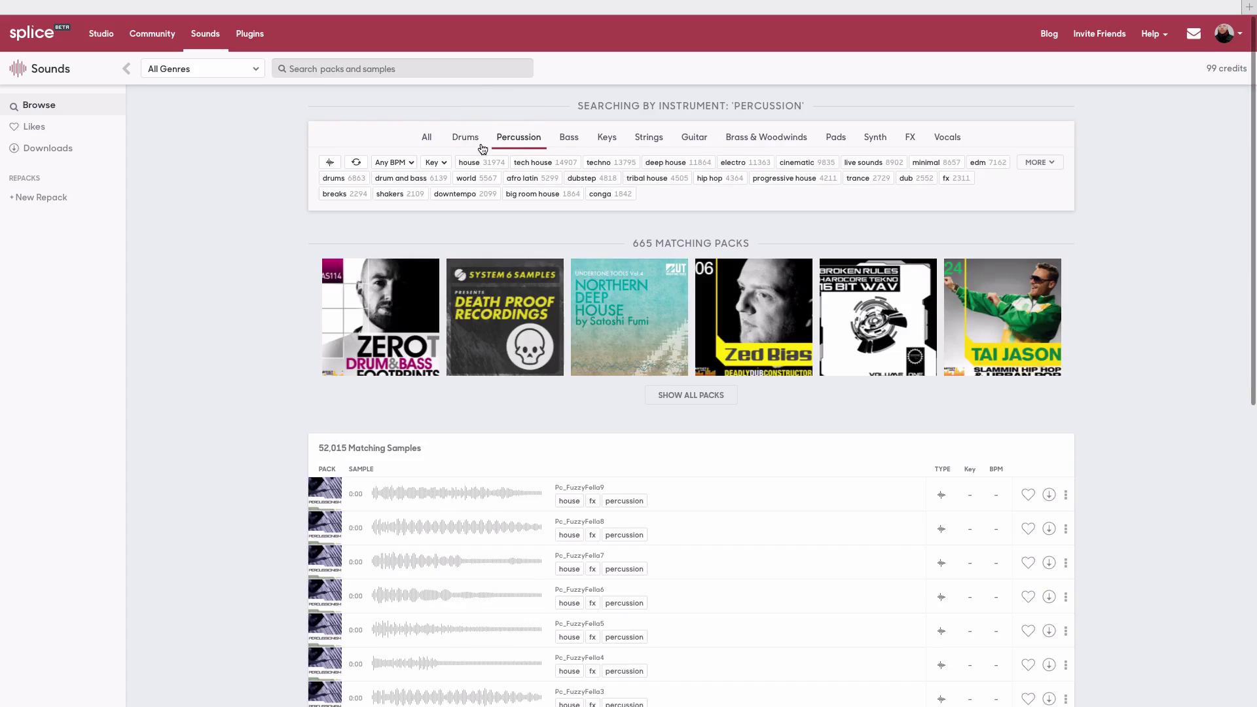
left_click(468, 144)
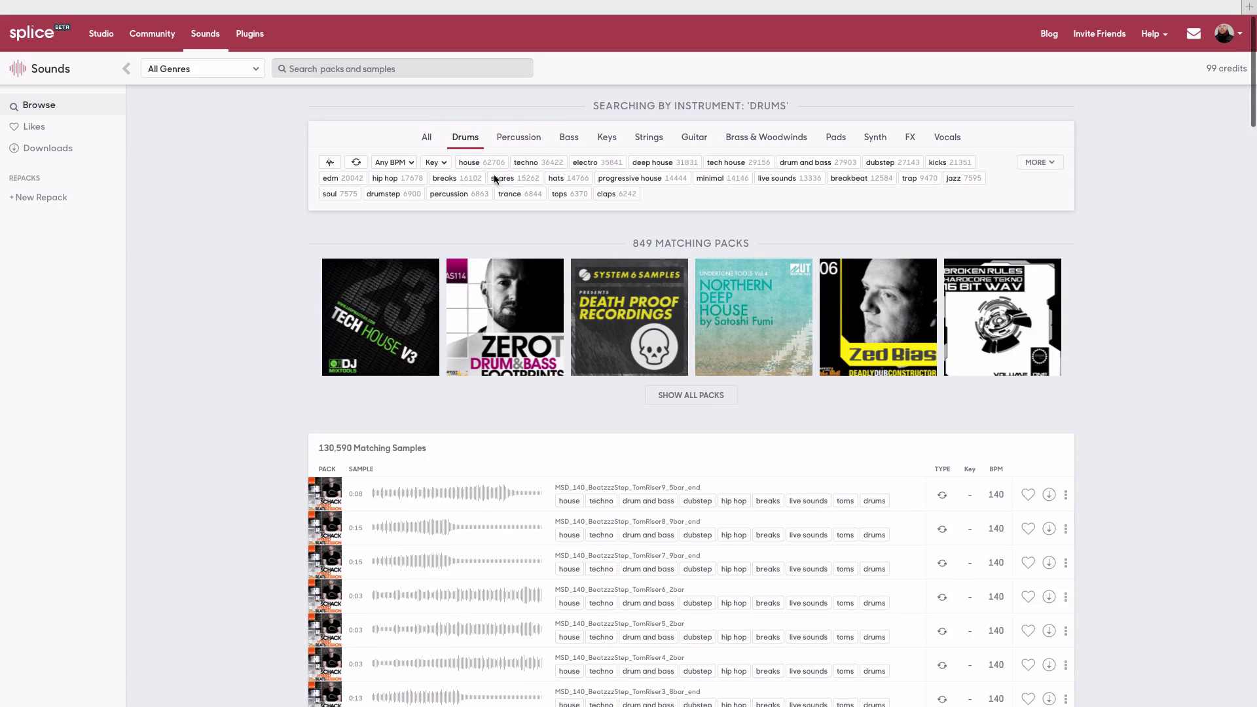
left_click(561, 178)
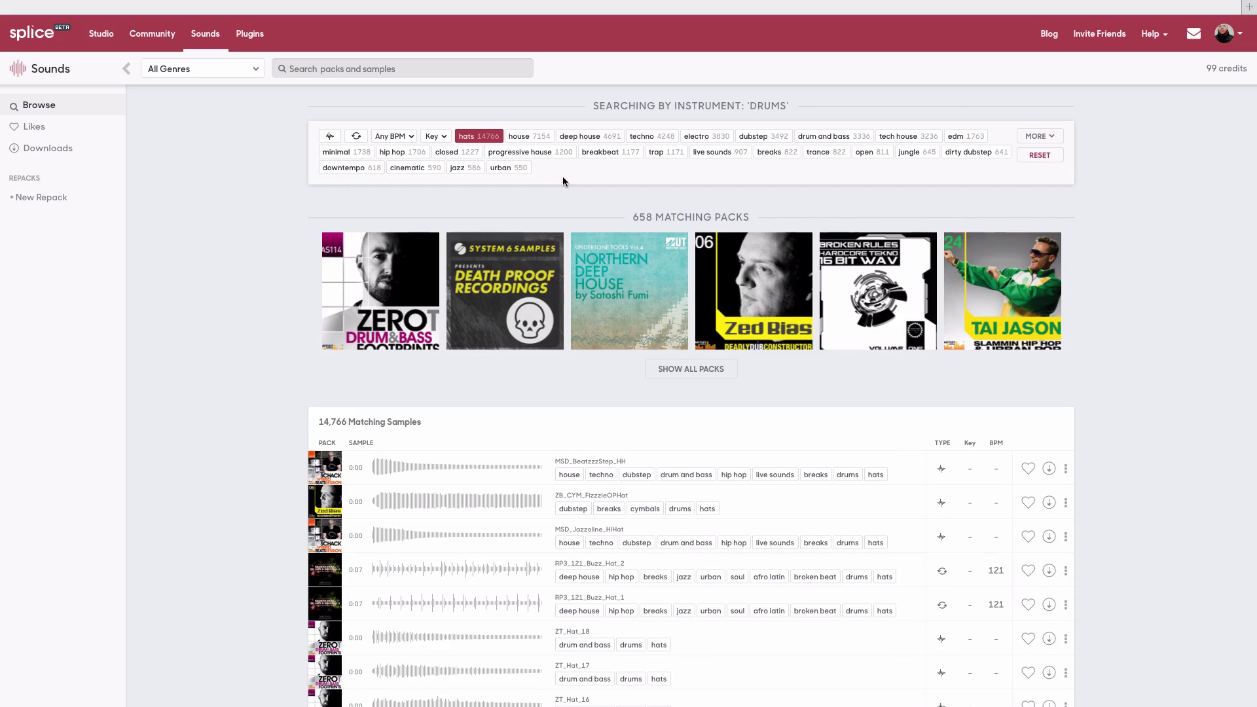
scroll(477, 553, "down", 3)
scroll(477, 553, "up", 3)
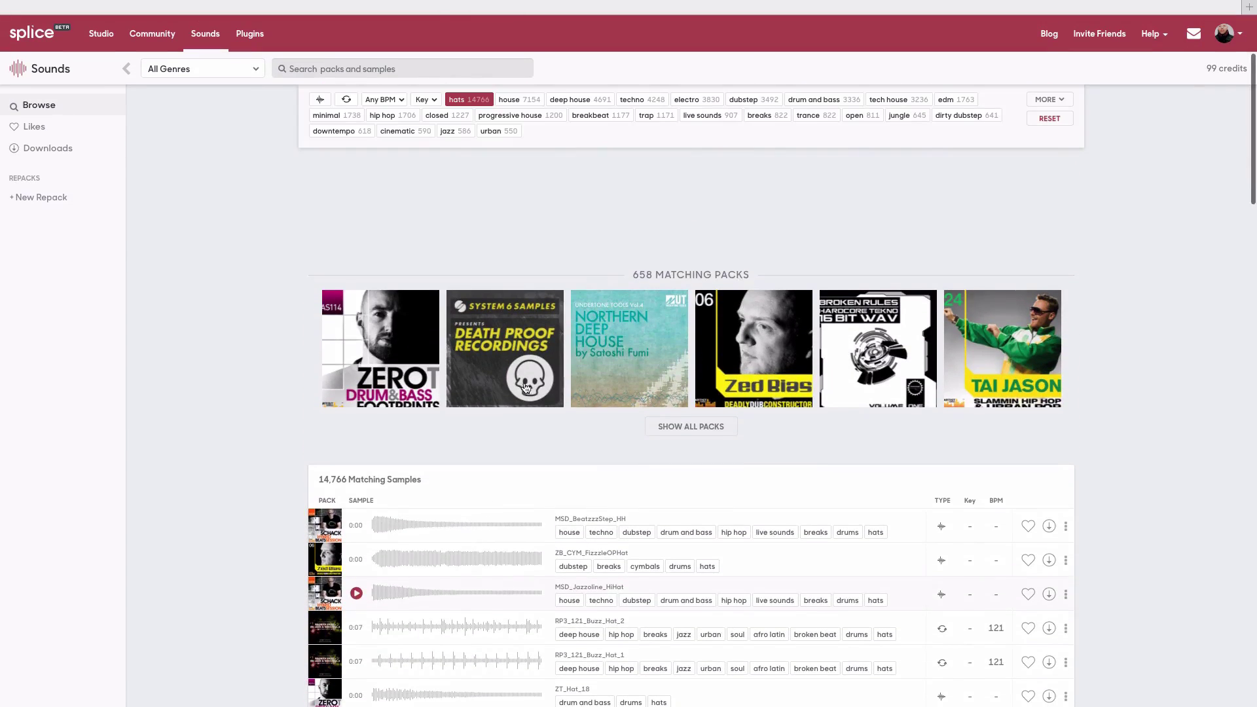
scroll(614, 223, "up", 2)
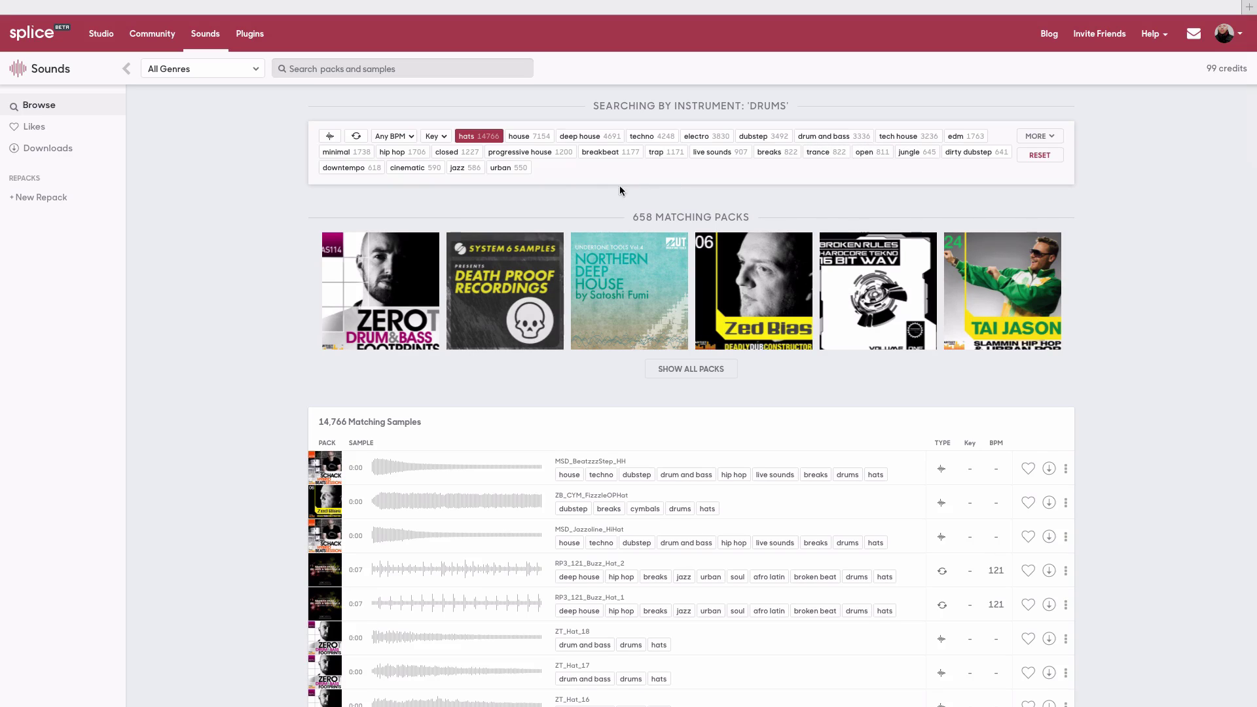
Narrow to closed hats and like BPD_ENERGYCLOSEDHAT and DS2_Chanty_Hat
left_click(450, 153)
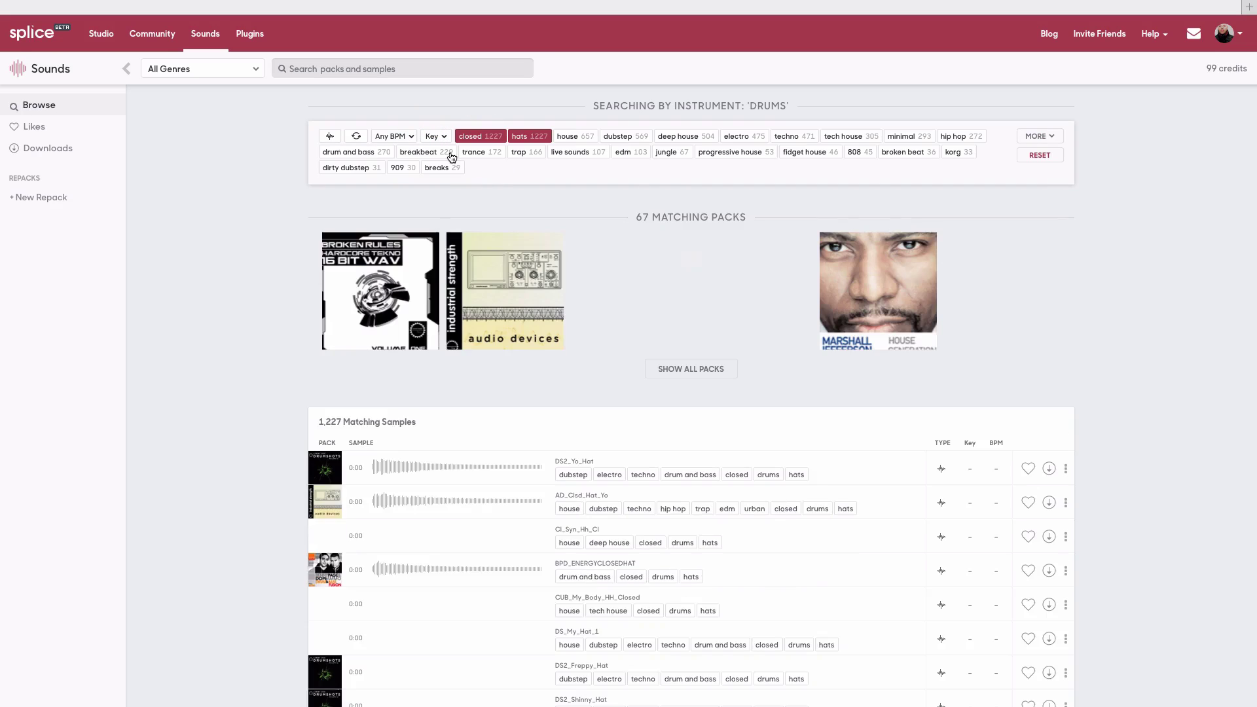
scroll(457, 426, "down", 3)
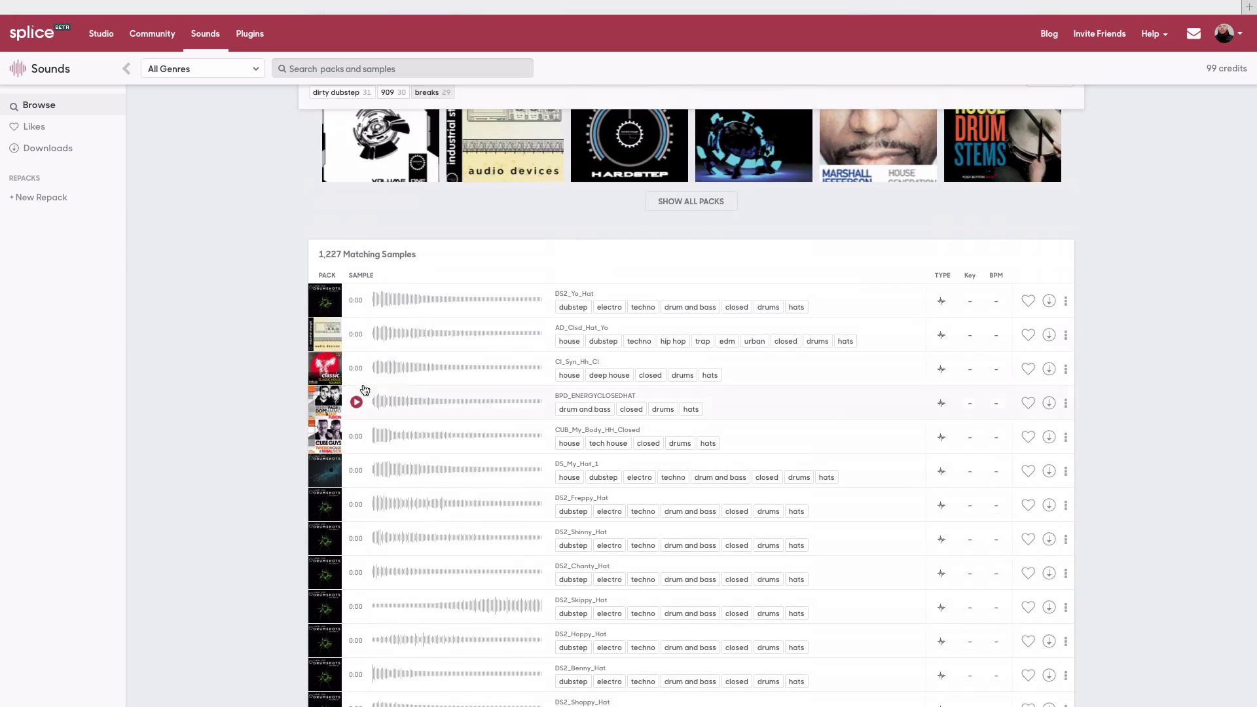
left_click(358, 402)
left_click(1027, 403)
scroll(508, 482, "down", 3)
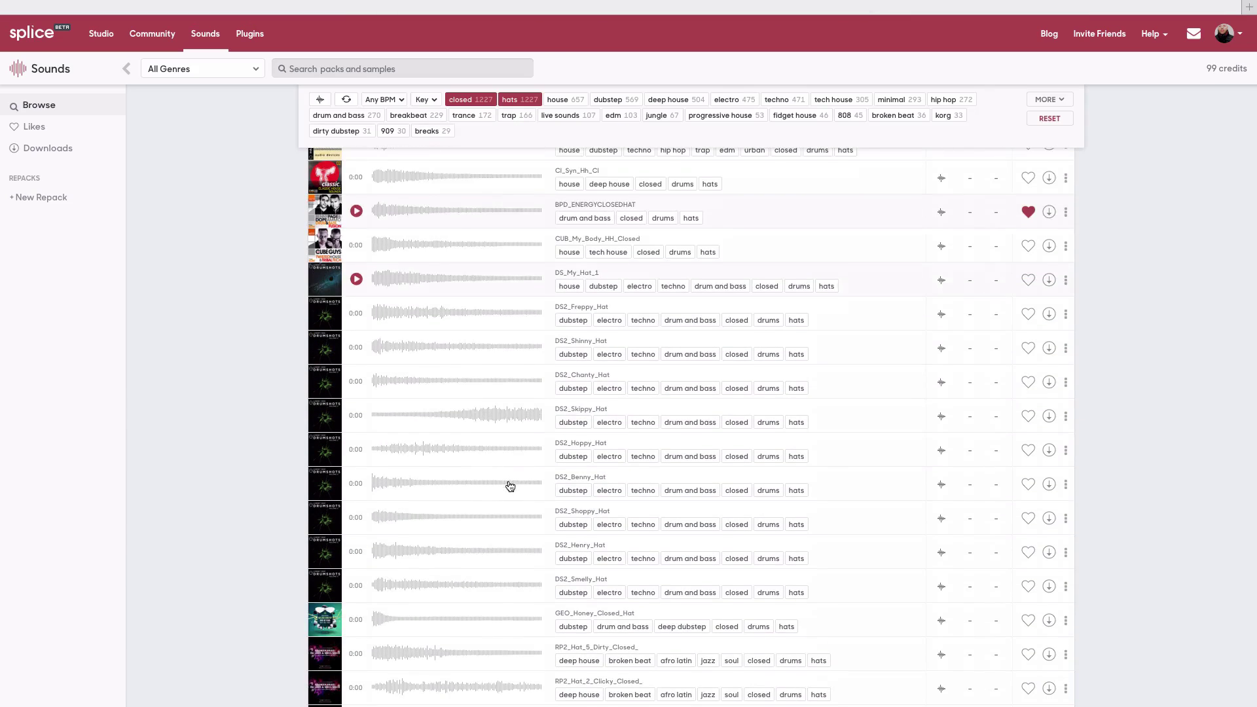
left_click(357, 385)
left_click(1027, 381)
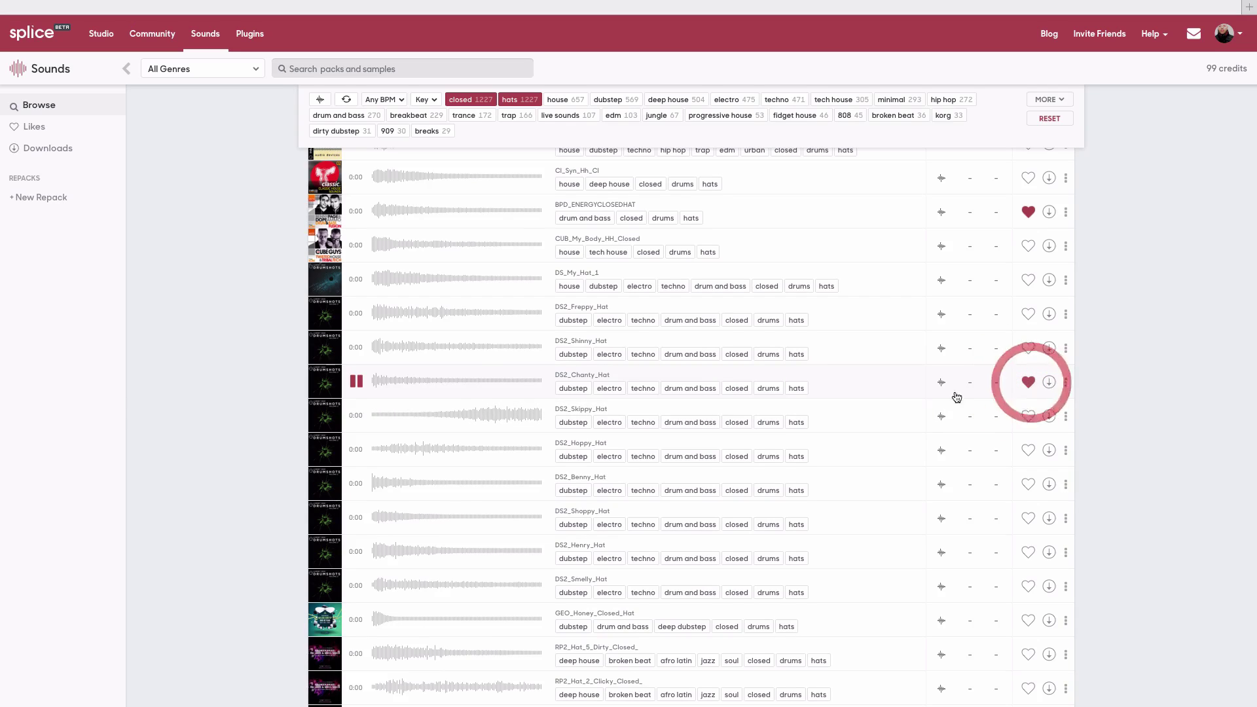
Audition the DS2_Shoppy_Hat closed hat twice
scroll(569, 445, "down", 2)
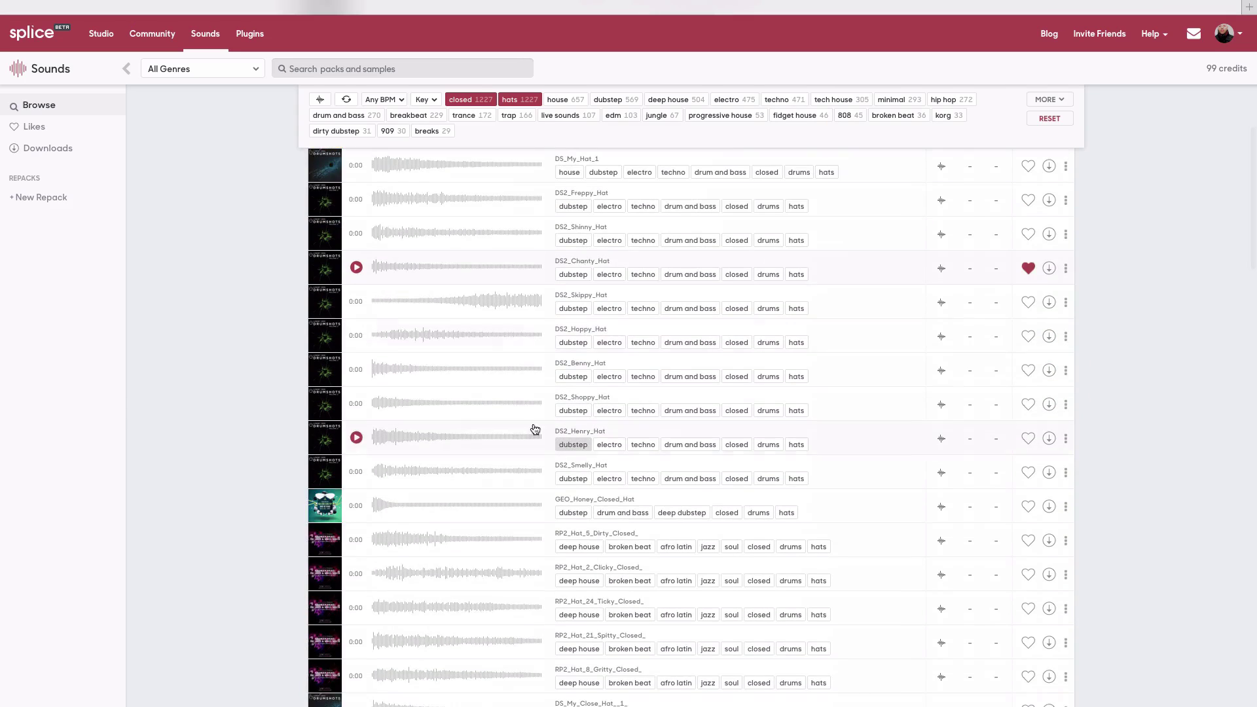
left_click(354, 404)
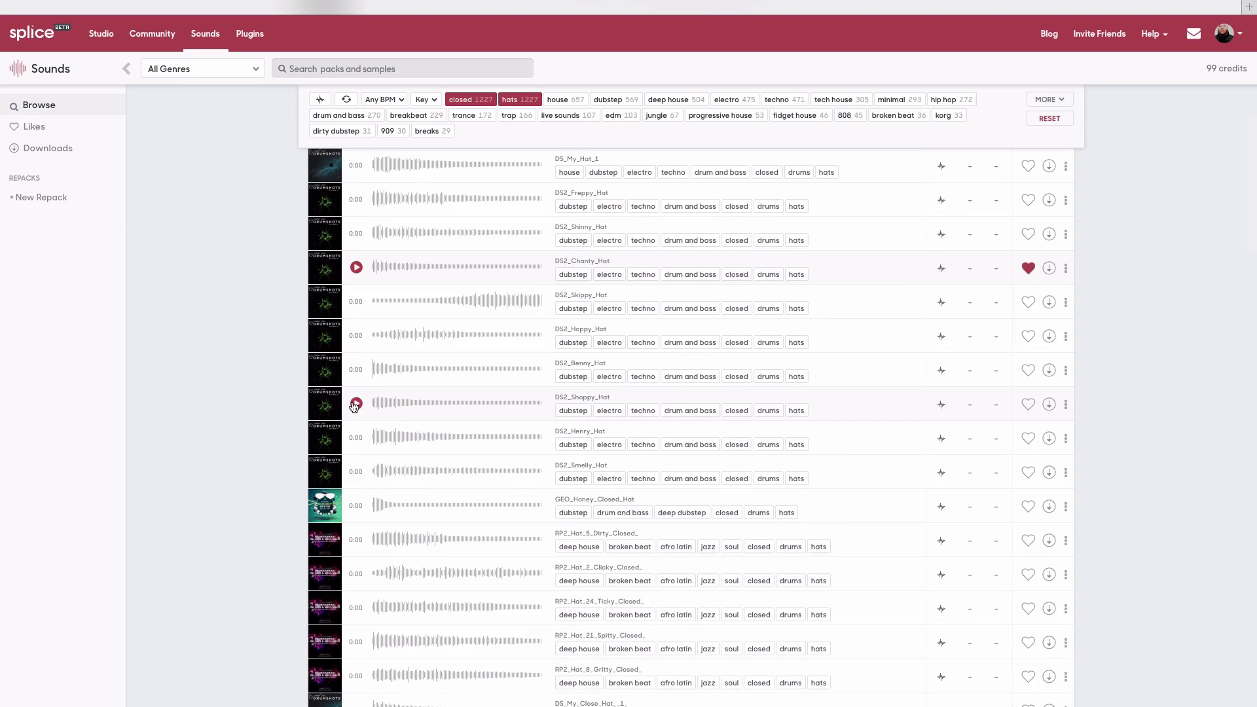
left_click(354, 405)
Like DS2_Shoppy_Hat, swap the hats and closed tag filters for claps, then reset all filters
left_click(1027, 405)
left_click(516, 103)
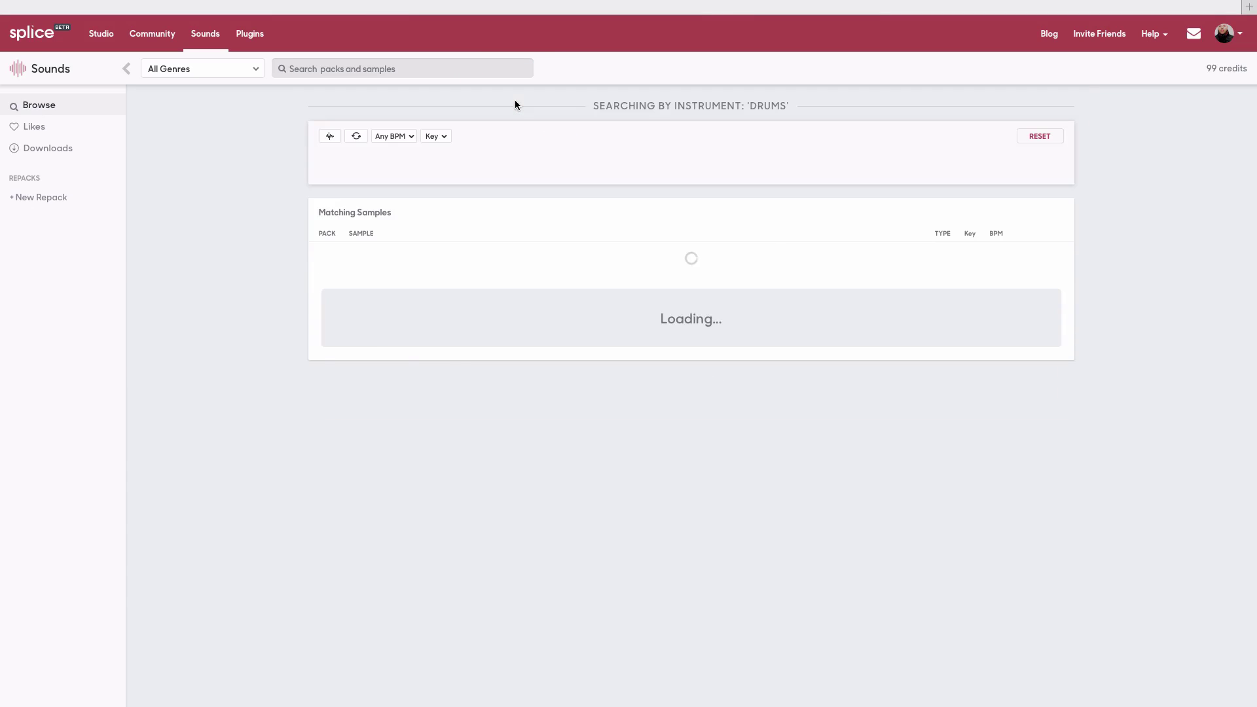
left_click(531, 135)
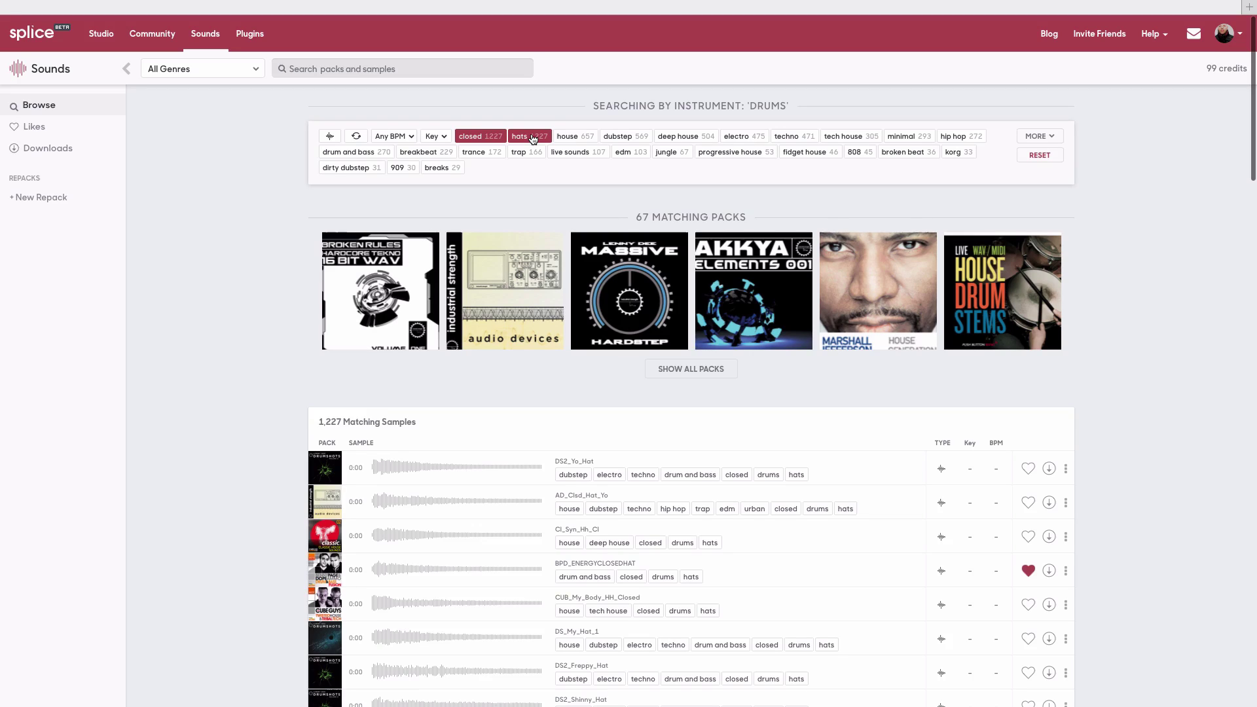
left_click(474, 138)
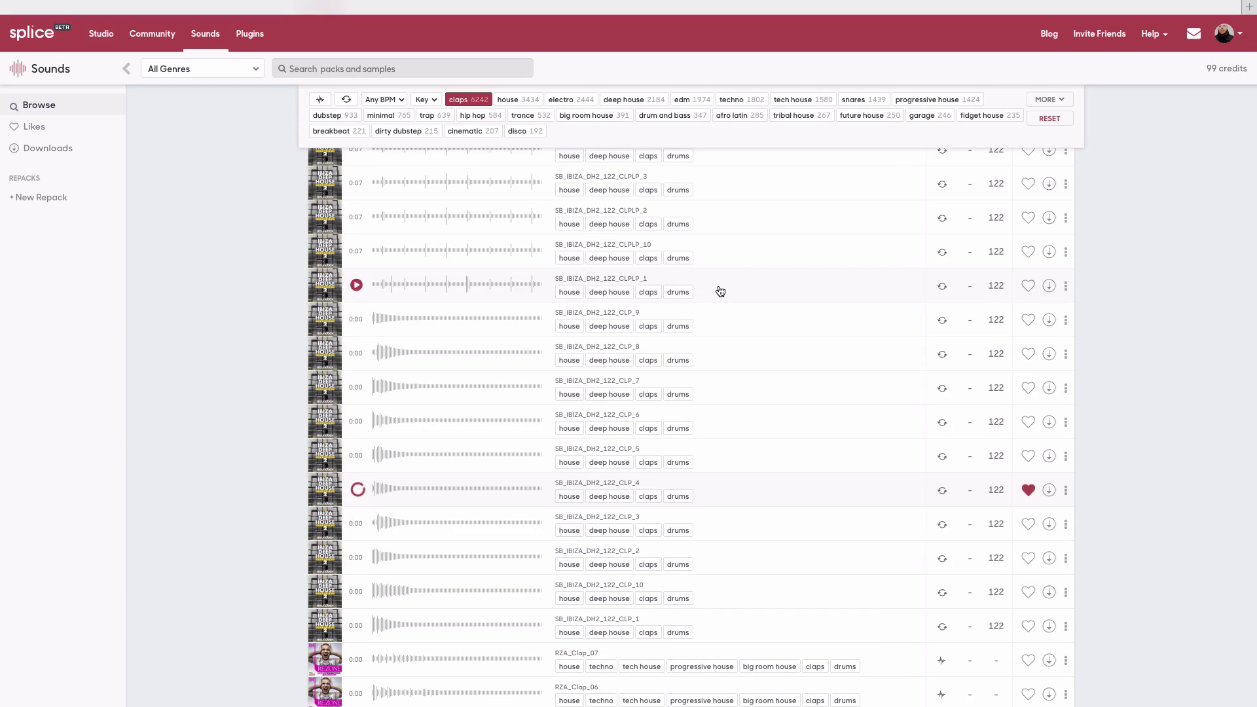
left_click(1051, 119)
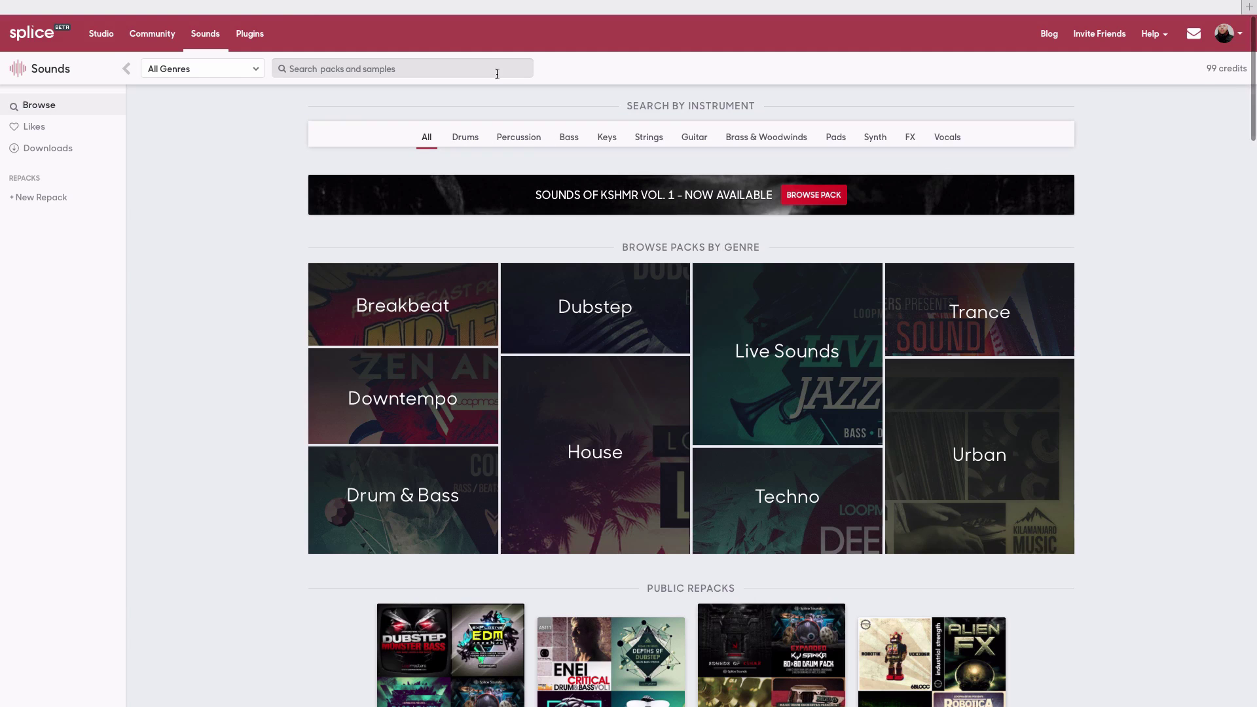
Browse the Vocals category filtered to female voices
left_click(944, 140)
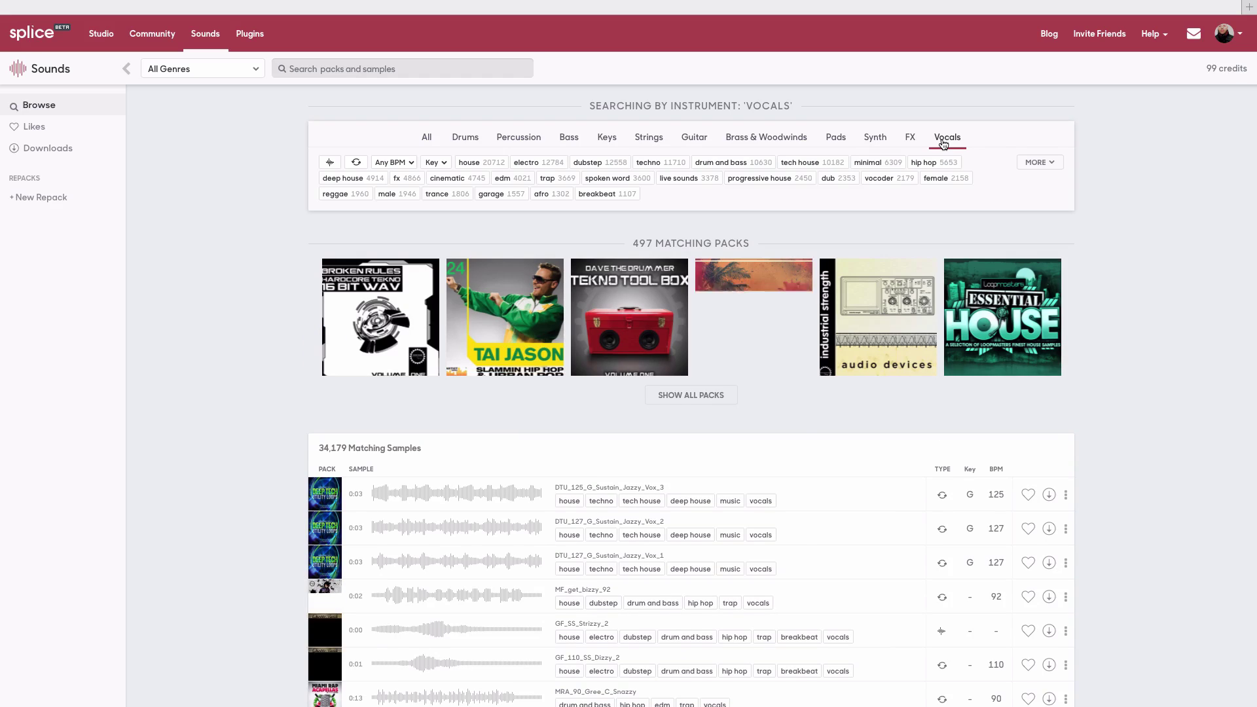
scroll(575, 532, "down", 2)
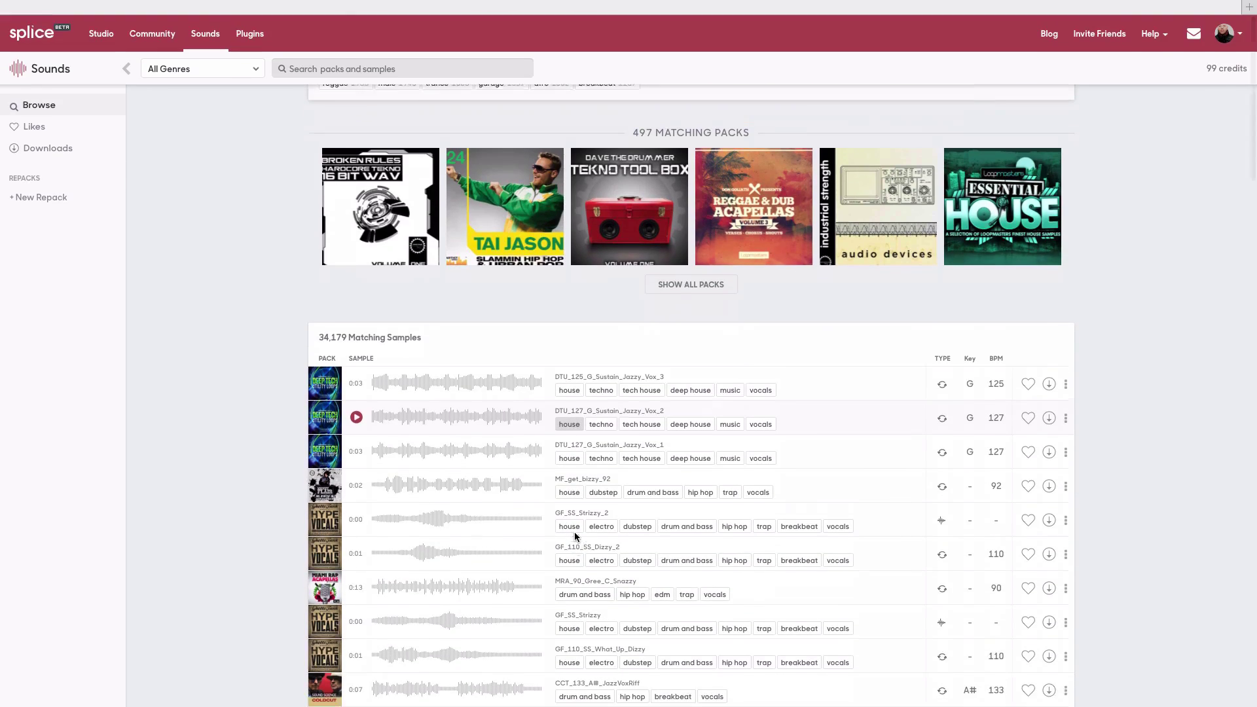
scroll(575, 532, "down", 4)
scroll(575, 531, "up", 6)
scroll(697, 212, "down", 1)
scroll(698, 212, "up", 1)
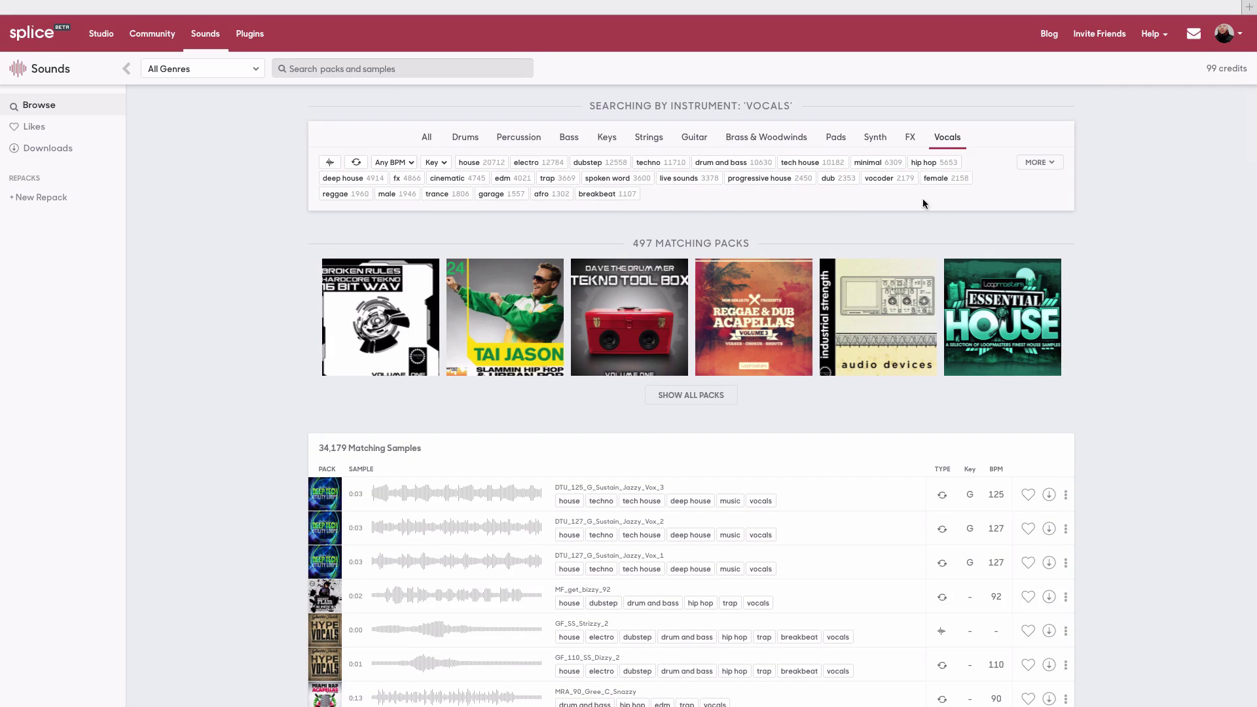
left_click(938, 179)
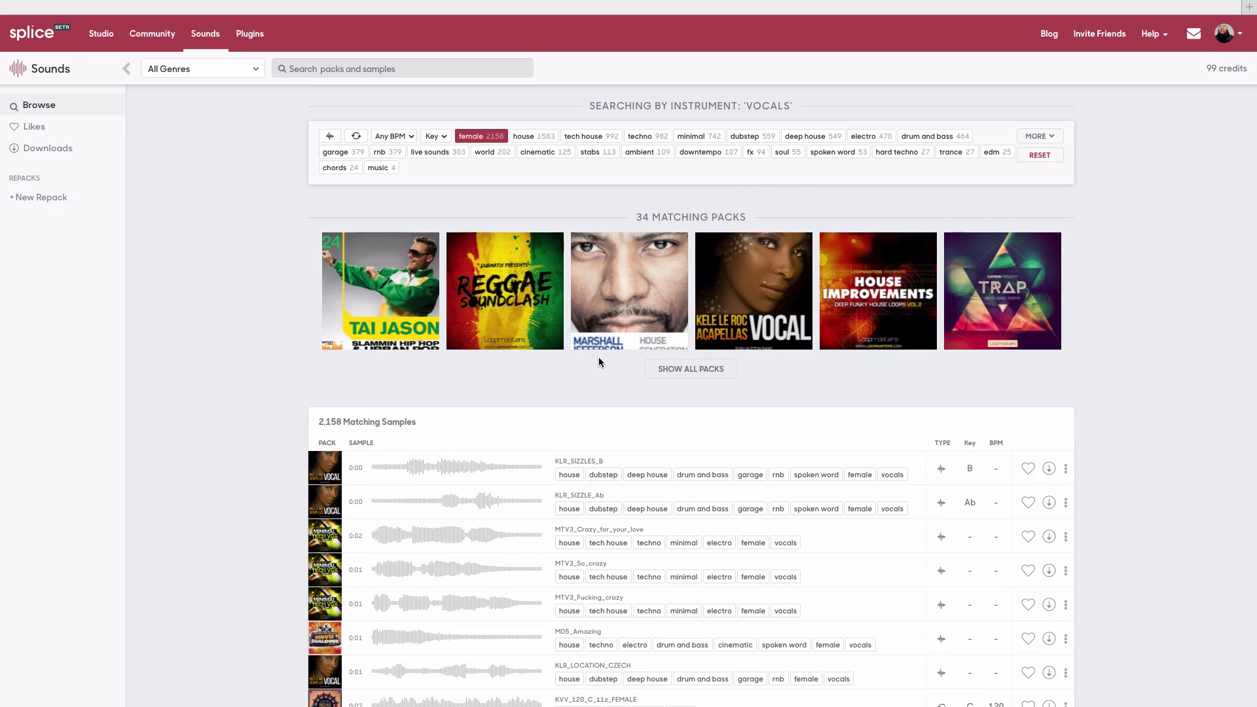
Preview the MJ_P_BabyYeahheh vocal and like it
scroll(589, 370, "down", 2)
scroll(589, 370, "down", 2)
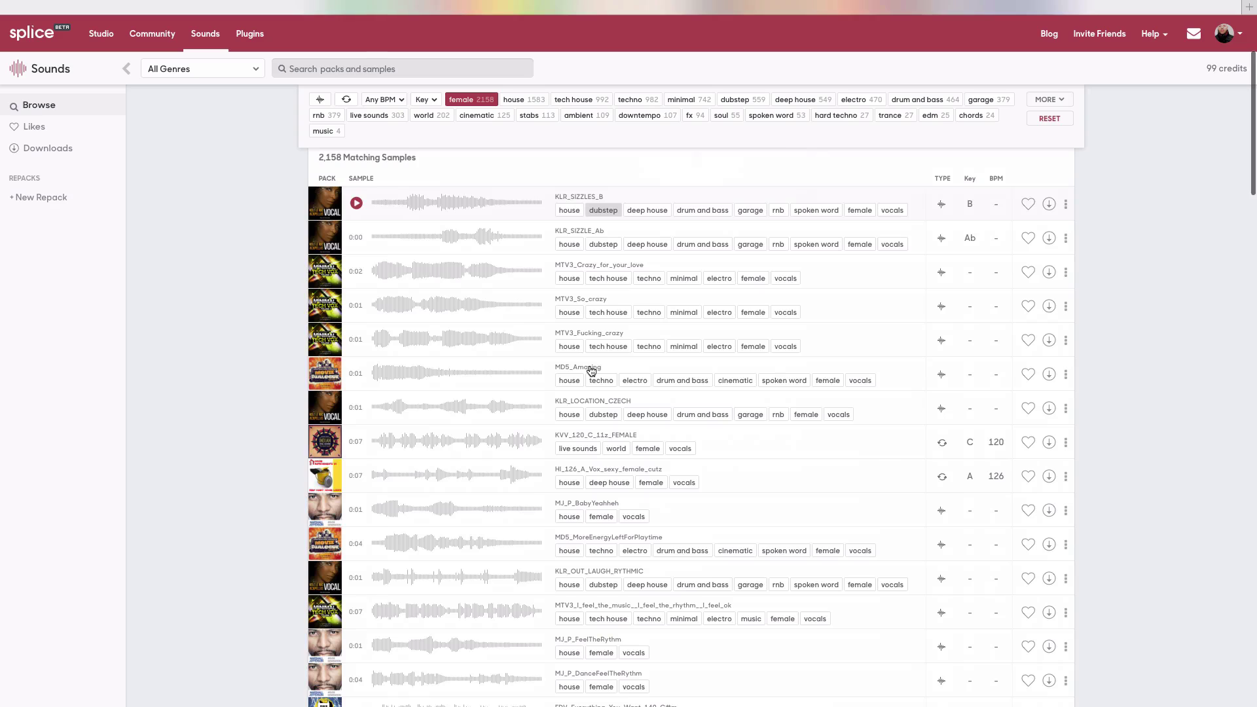
scroll(591, 369, "down", 1)
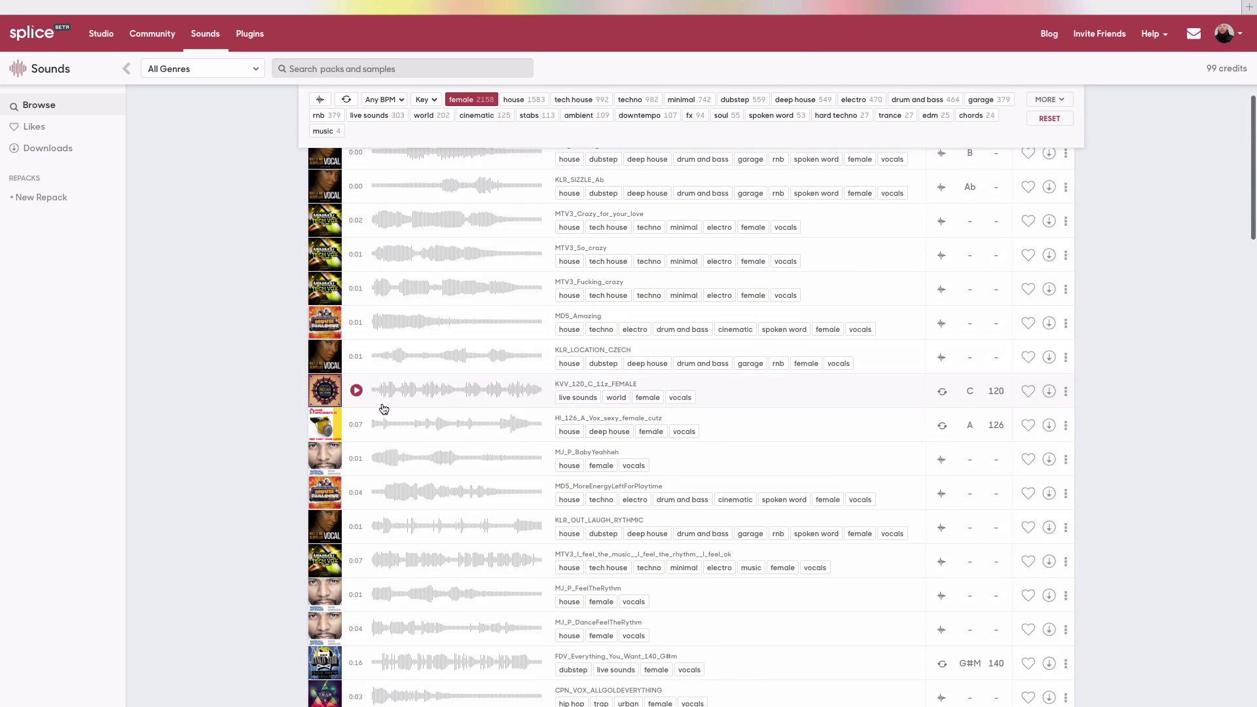
scroll(384, 409, "down", 1)
left_click(356, 383)
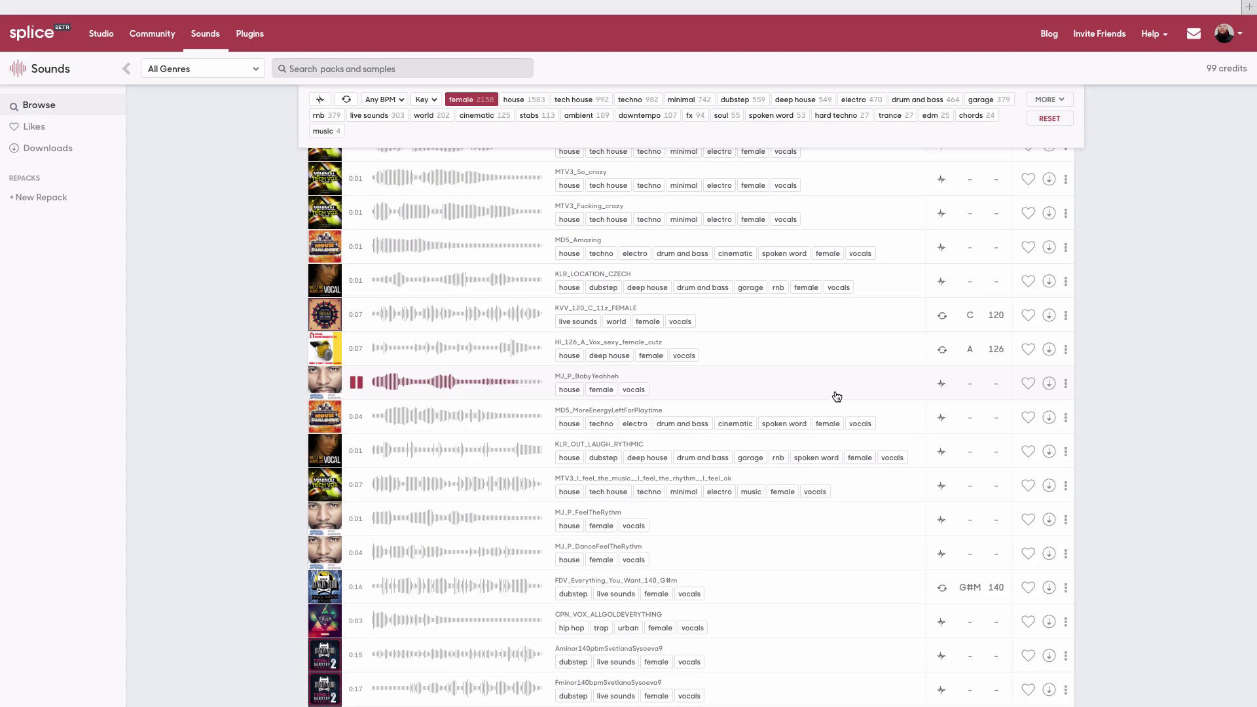
left_click(1028, 383)
scroll(574, 439, "down", 4)
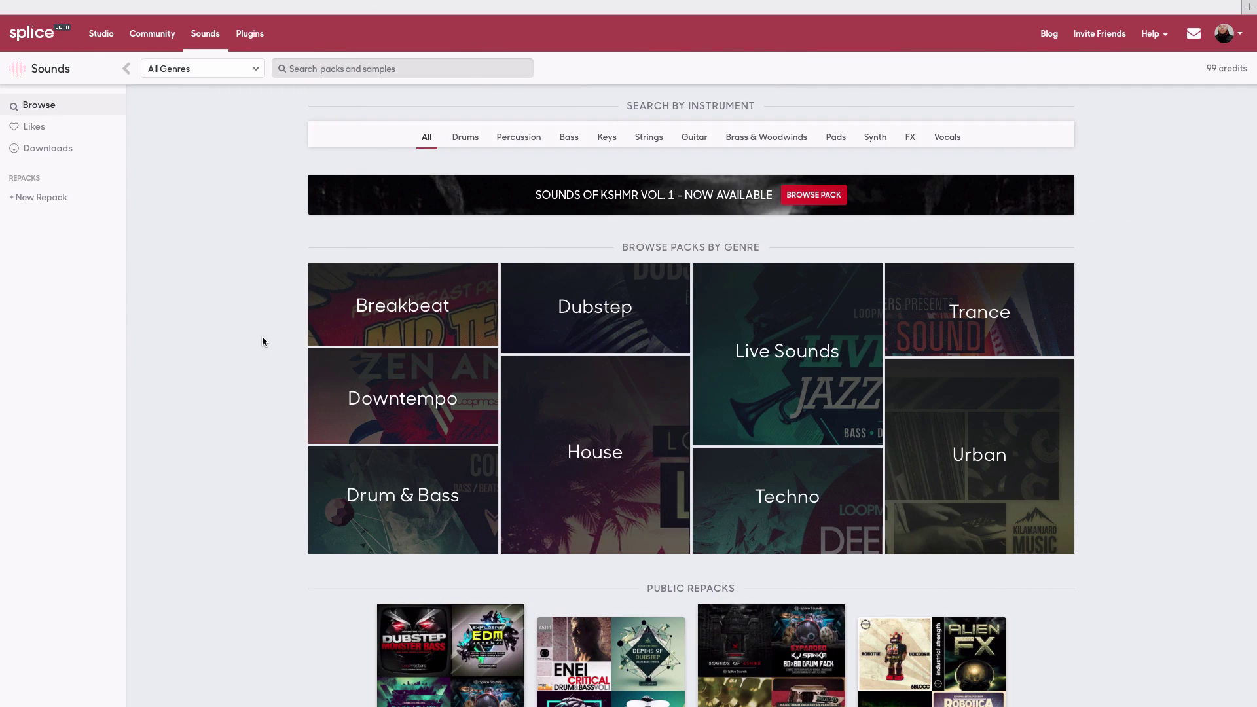
left_click(32, 127)
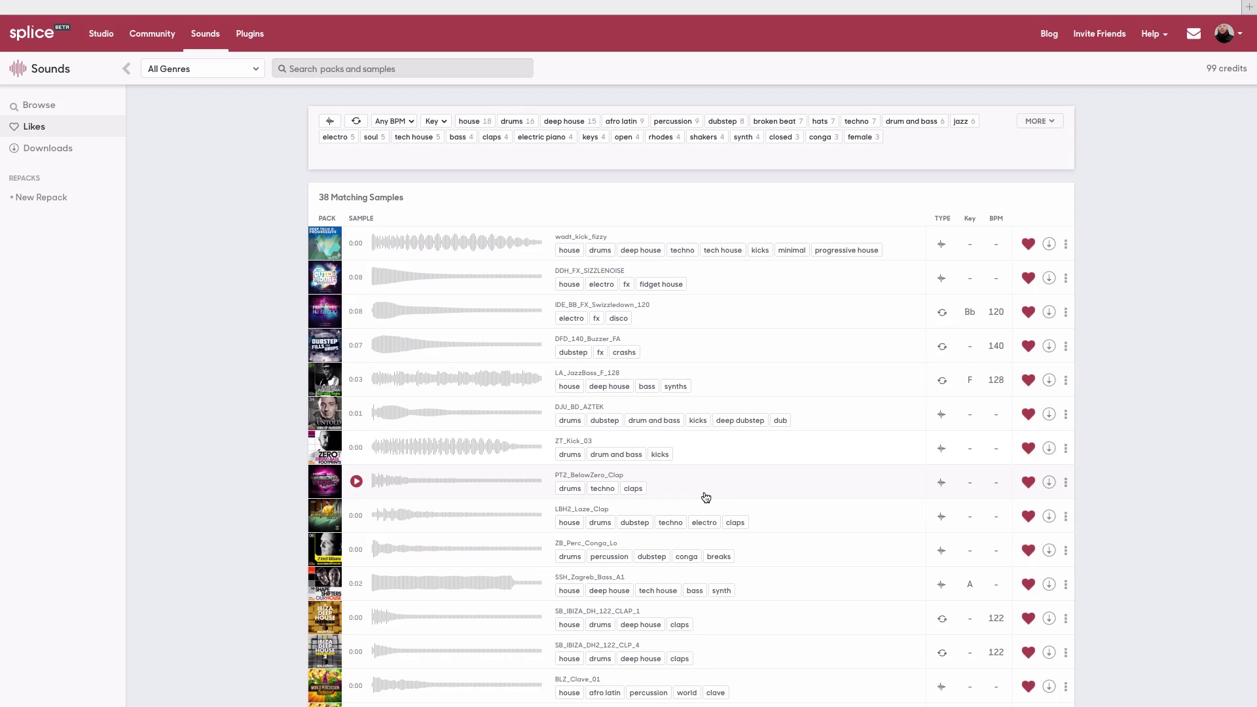
scroll(705, 497, "down", 5)
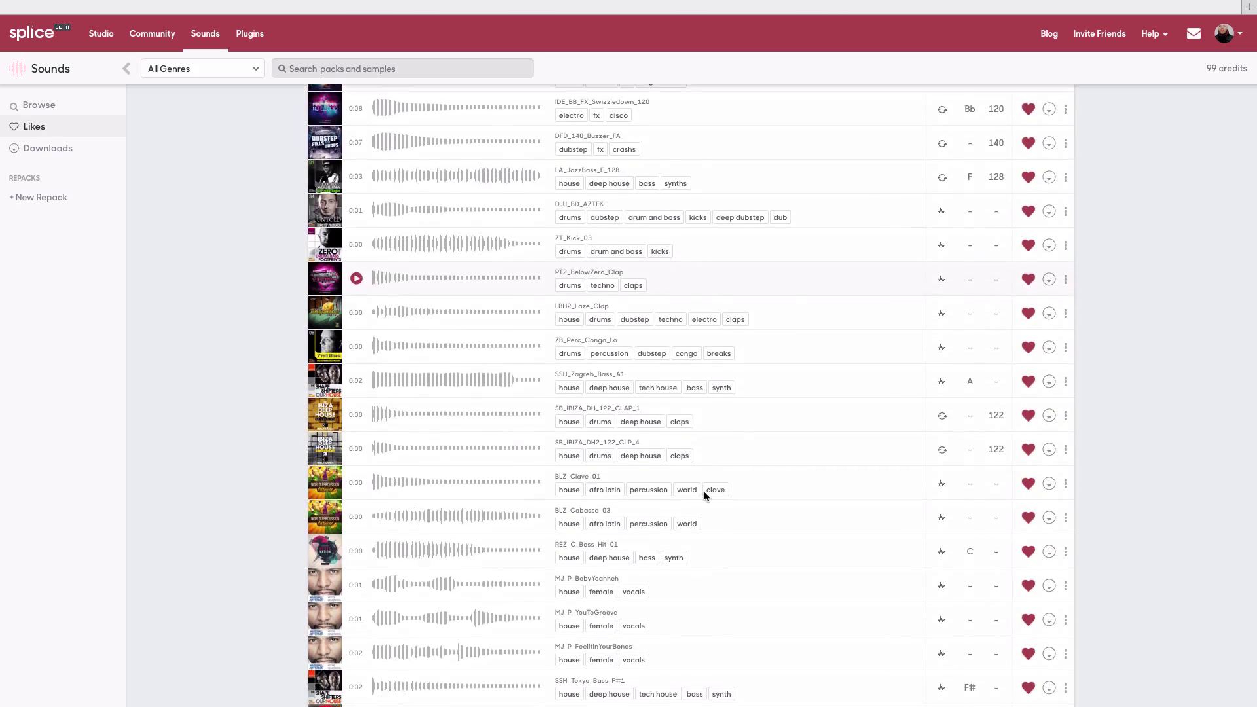
scroll(706, 497, "down", 7)
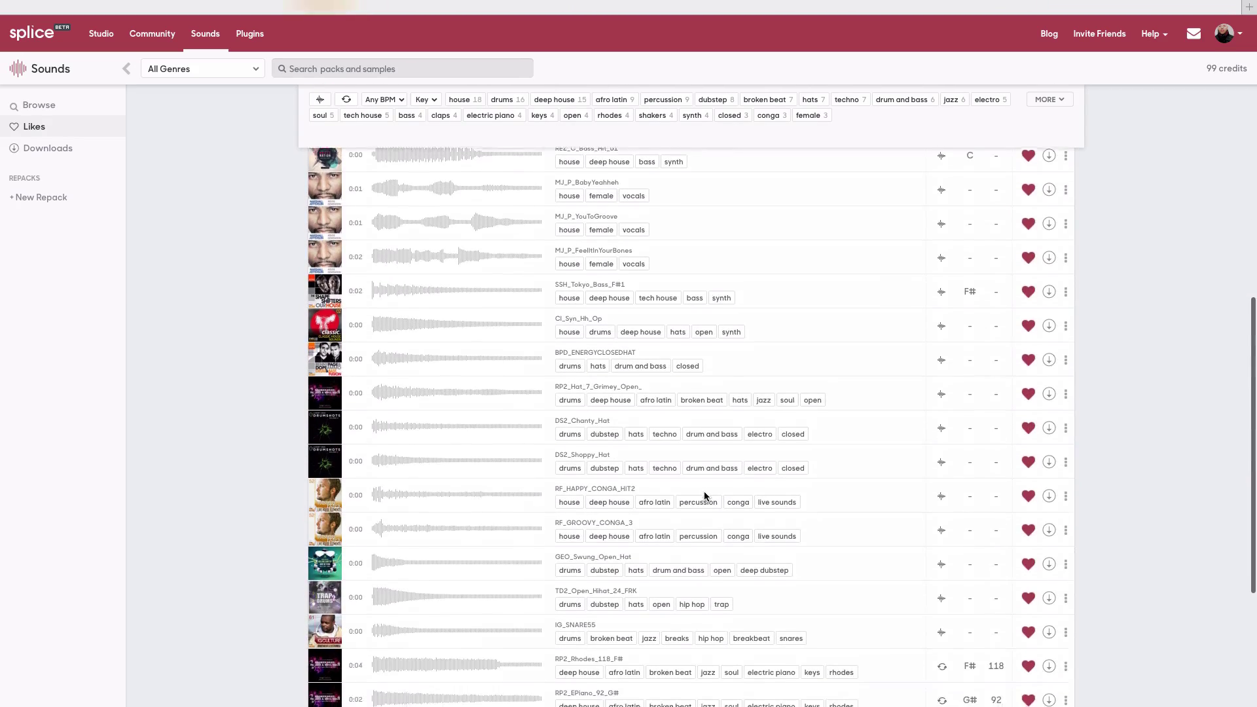
scroll(705, 497, "up", 13)
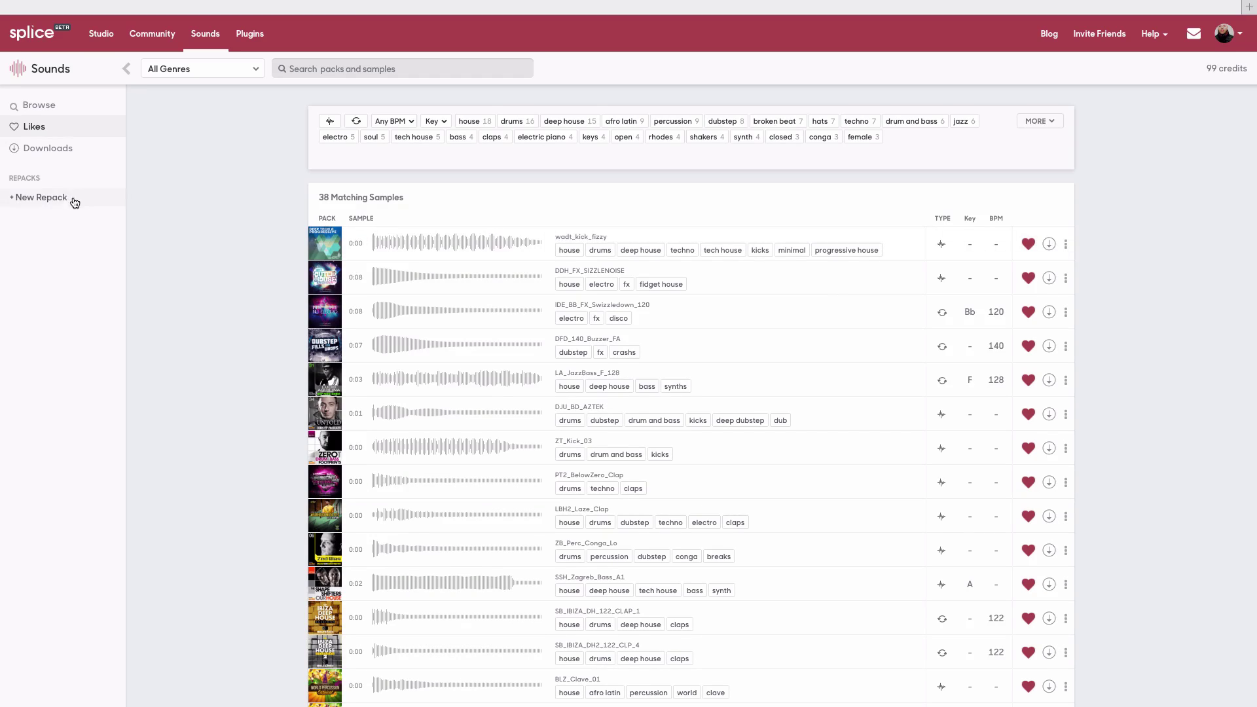
Create a new repack named with the user's name and 'Pack 1', then add wadt_kick_fizzy
left_click(46, 198)
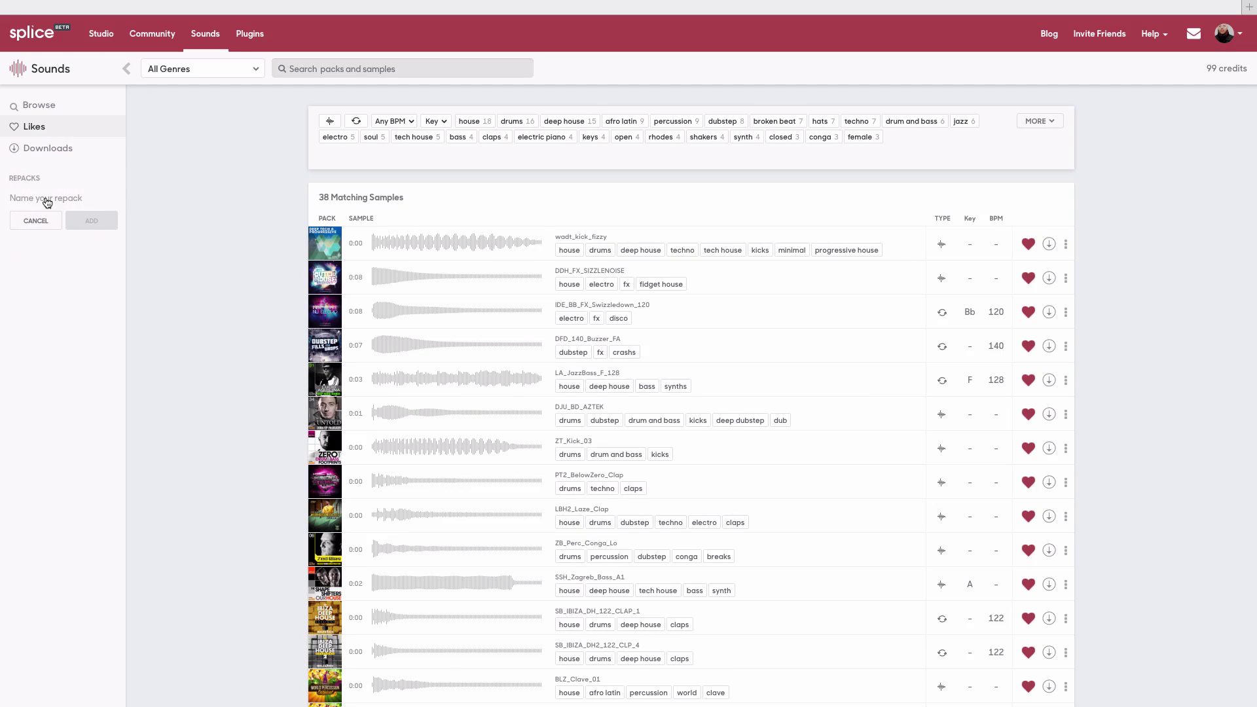
type("Danny J Lewis ")
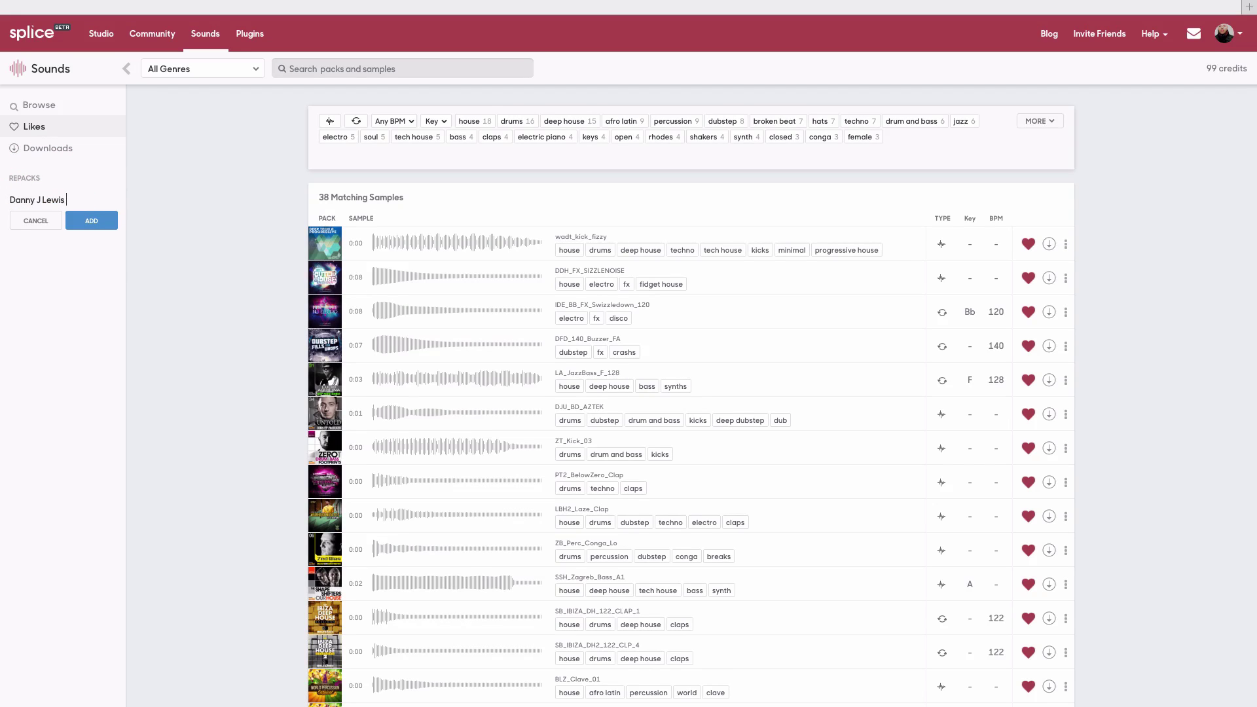
type("Pack 1")
left_click(77, 220)
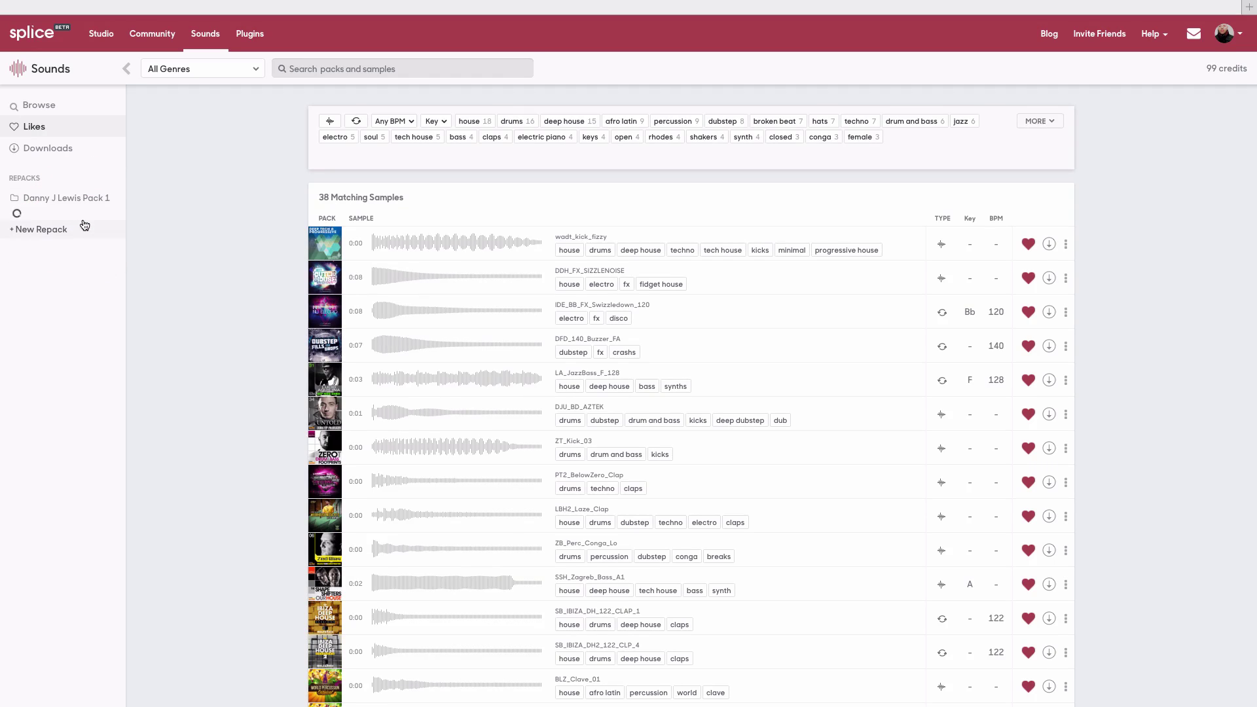
left_click(1066, 243)
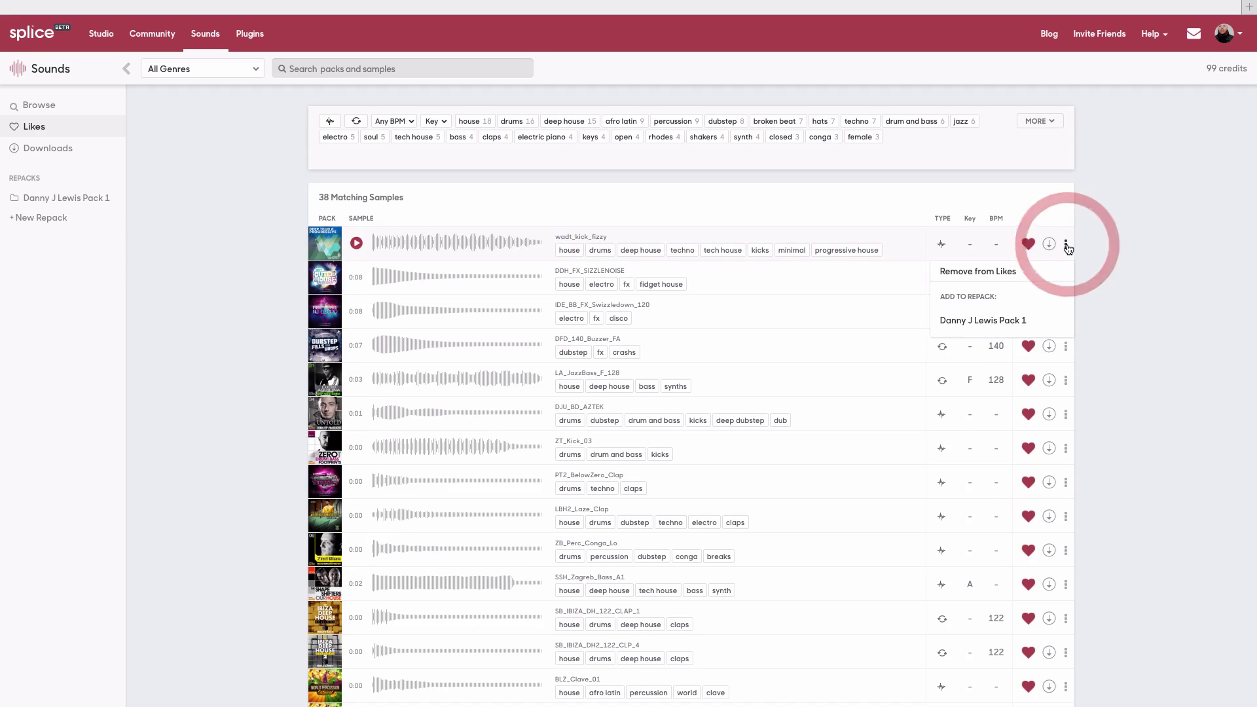
left_click(1002, 320)
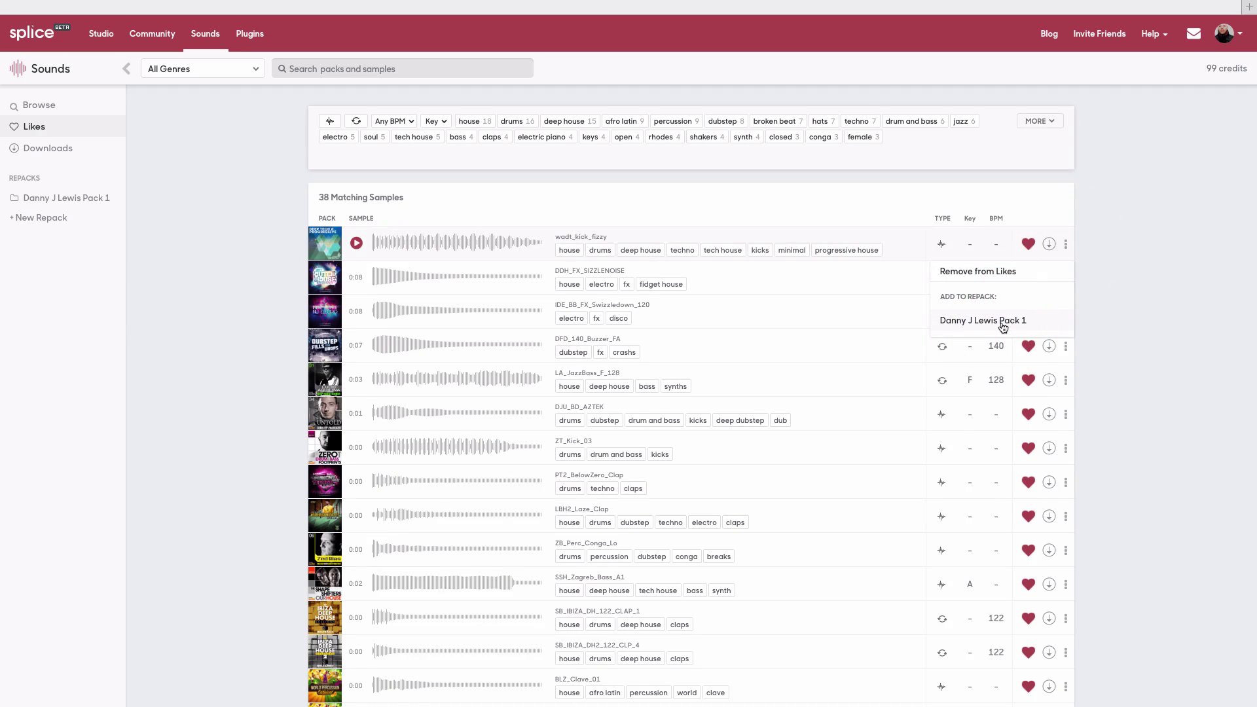
left_click(1129, 315)
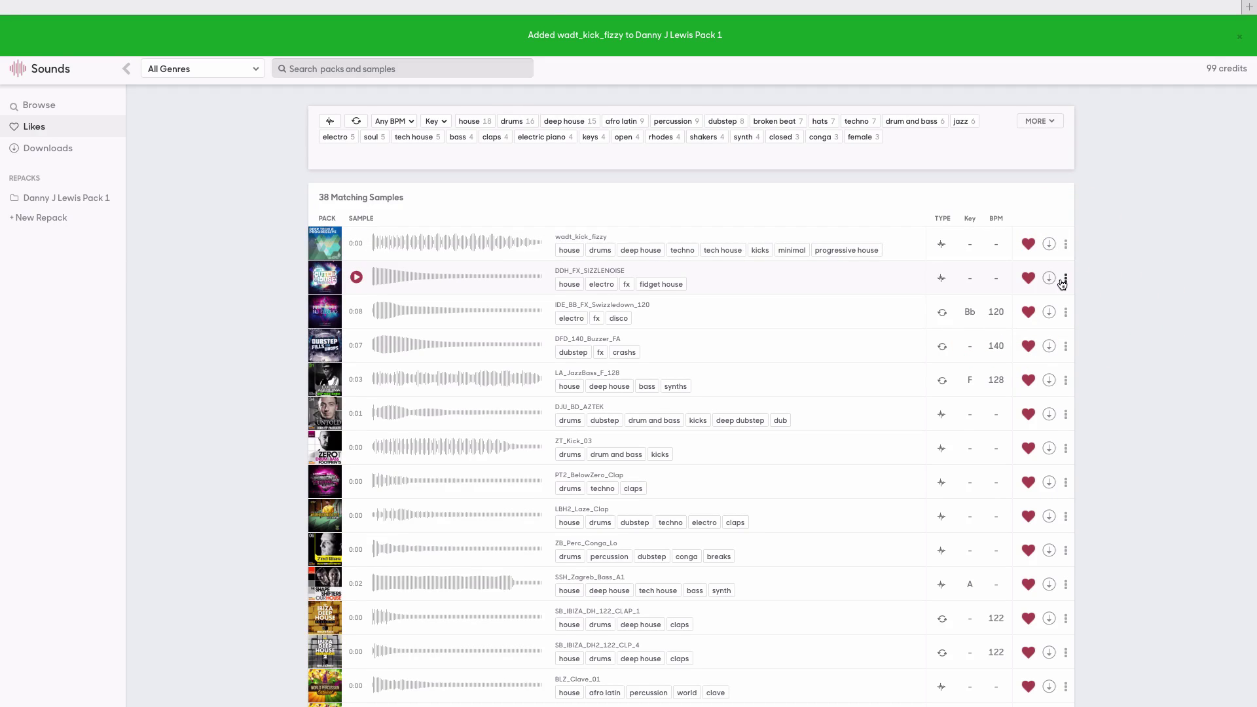
Add DDH_FX_SIZZLENOISE, IDE_BB_FX_Swizzledown_120, DFD_140_Buzzer_FA, LA_JazzBass_F_128 and DJU_BD_AZTEK to the repack
left_click(1065, 280)
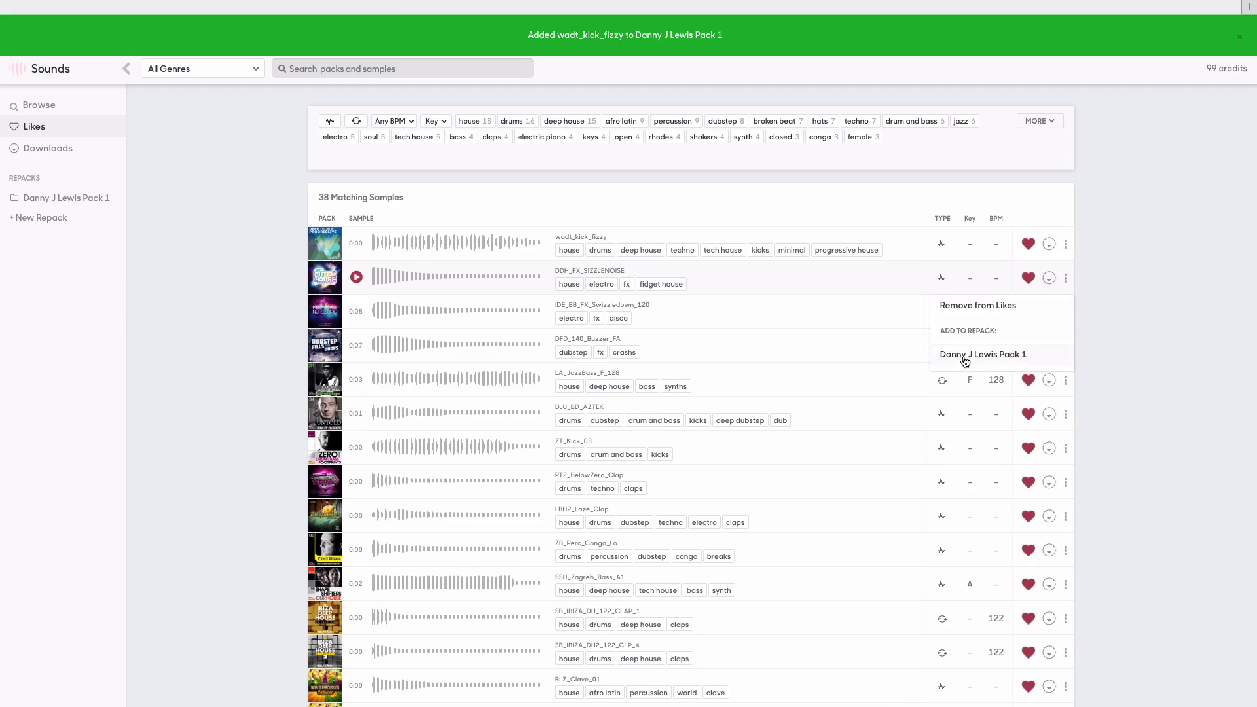
left_click(971, 359)
left_click(1091, 329)
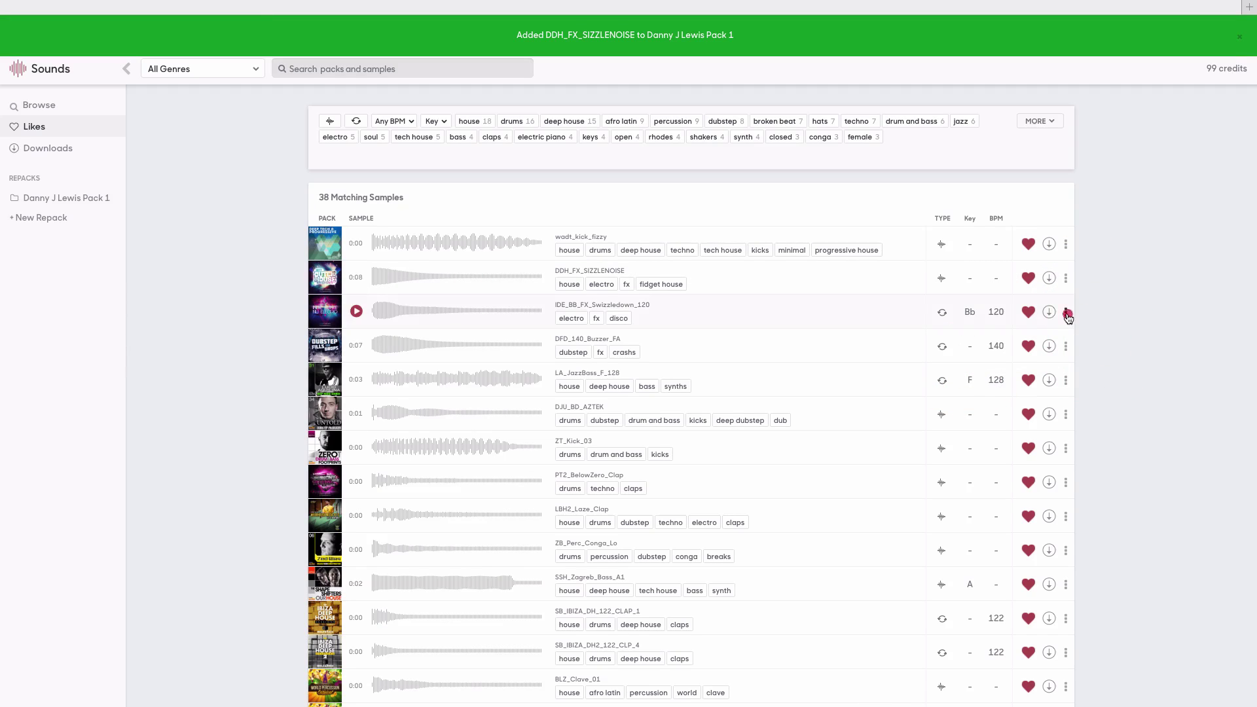
left_click(1065, 312)
left_click(993, 389)
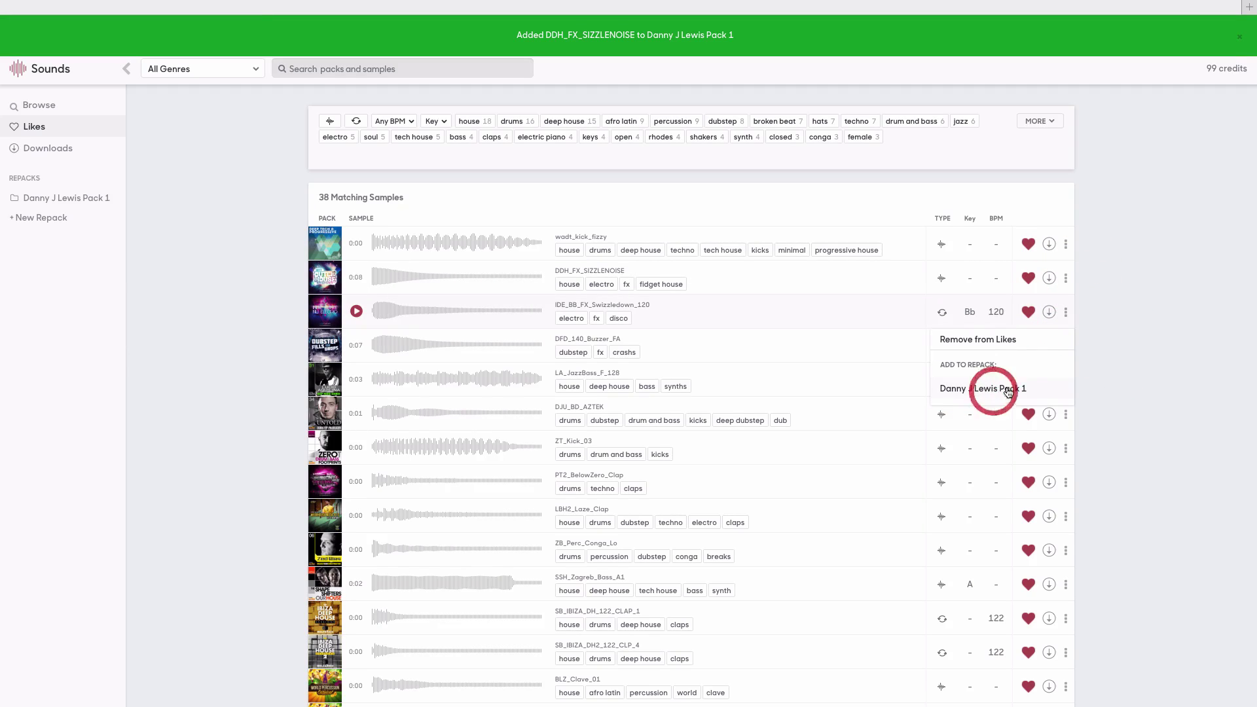
left_click(1089, 375)
left_click(1065, 346)
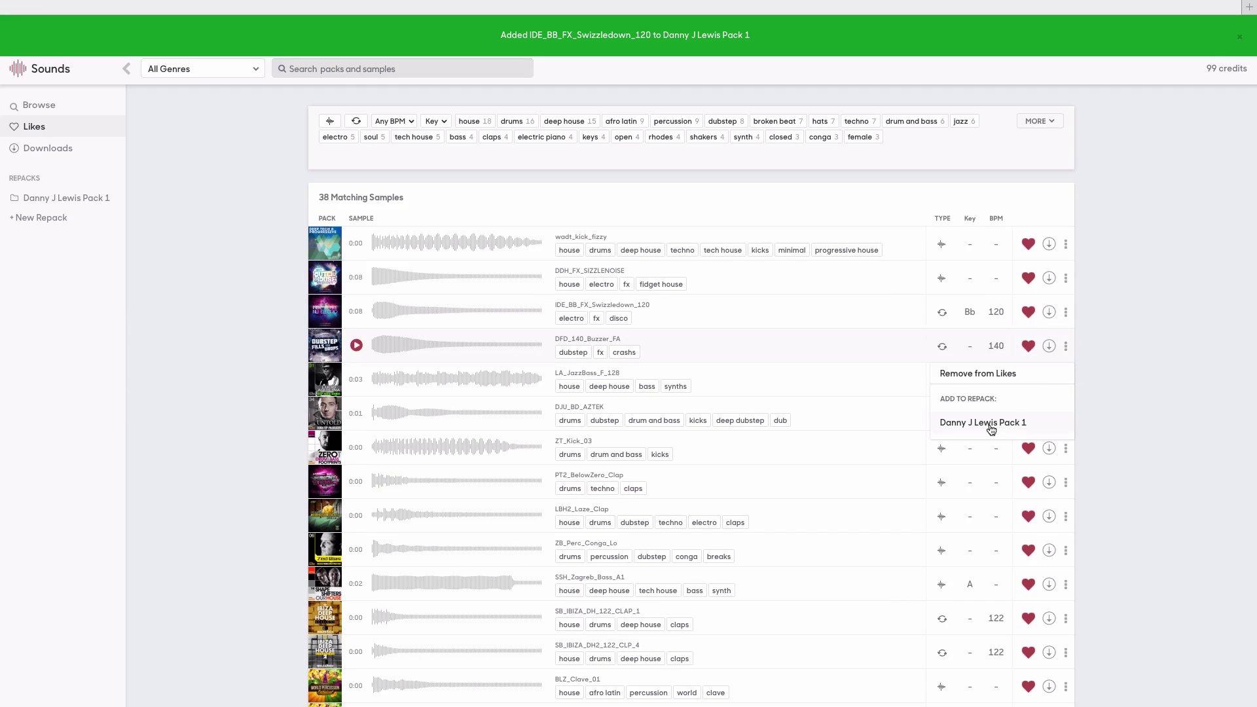
left_click(989, 423)
left_click(1115, 389)
left_click(1065, 379)
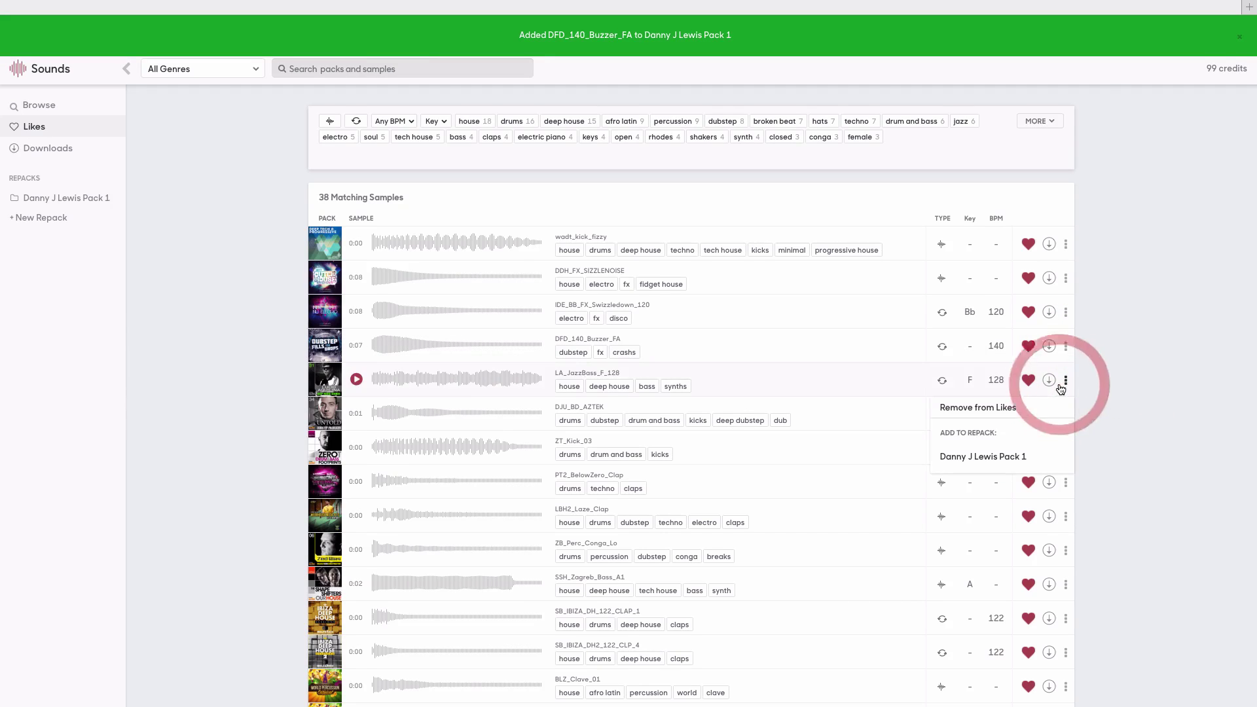
left_click(985, 456)
left_click(1117, 427)
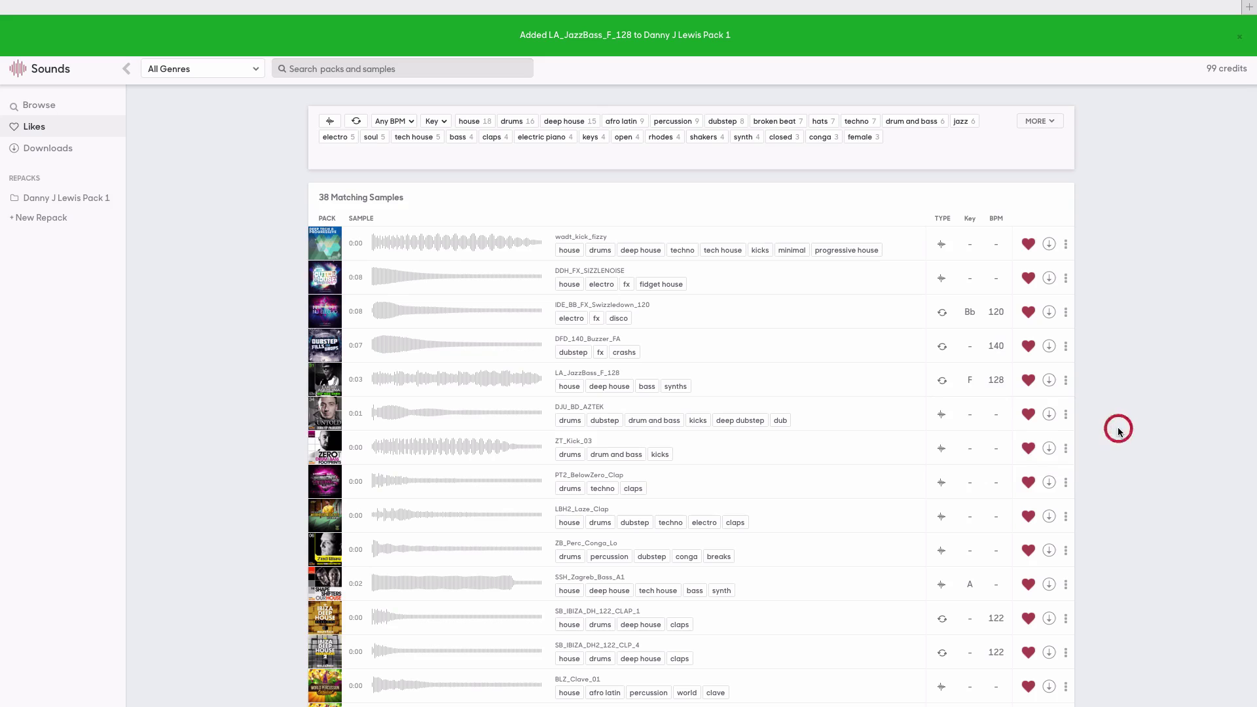
left_click(1065, 413)
left_click(975, 490)
left_click(1113, 492)
Add PT2_BelowZero_Clap, LBH2_Laze_Clap, SSH_Zagreb_Bass_A1, REZ_C_Bass_Hit_01 and neighbouring liked samples to the repack
scroll(1108, 458, "down", 3)
left_click(1065, 379)
scroll(996, 485, "down", 1)
left_click(998, 415)
left_click(1065, 402)
left_click(973, 477)
left_click(1116, 445)
left_click(1066, 471)
left_click(995, 545)
scroll(1008, 509, "down", 1)
left_click(1009, 515)
scroll(1011, 458, "down", 2)
left_click(1009, 458)
scroll(1048, 406, "down", 3)
left_click(1091, 352)
left_click(1065, 375)
left_click(1012, 452)
left_click(1135, 432)
Add SSH_Tokyo_Bass_F#1, the hat samples and RF_HAPPY_CONGA_HIT2 to the repack
scroll(1112, 392, "down", 3)
left_click(1065, 384)
left_click(981, 463)
left_click(1065, 418)
left_click(987, 499)
scroll(1146, 459, "down", 2)
left_click(1184, 405)
left_click(982, 406)
scroll(1113, 426, "down", 3)
left_click(1016, 396)
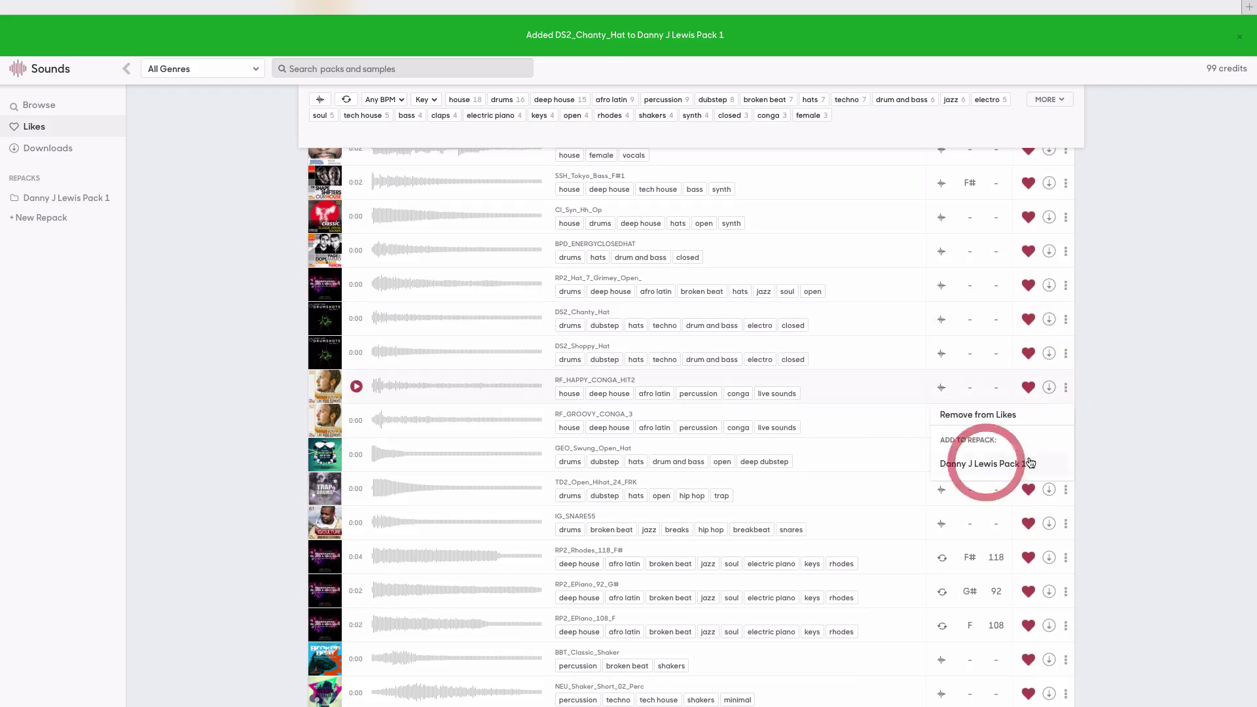
scroll(1126, 458, "down", 3)
left_click(1116, 384)
left_click(1066, 334)
scroll(257, 320, "down", 1)
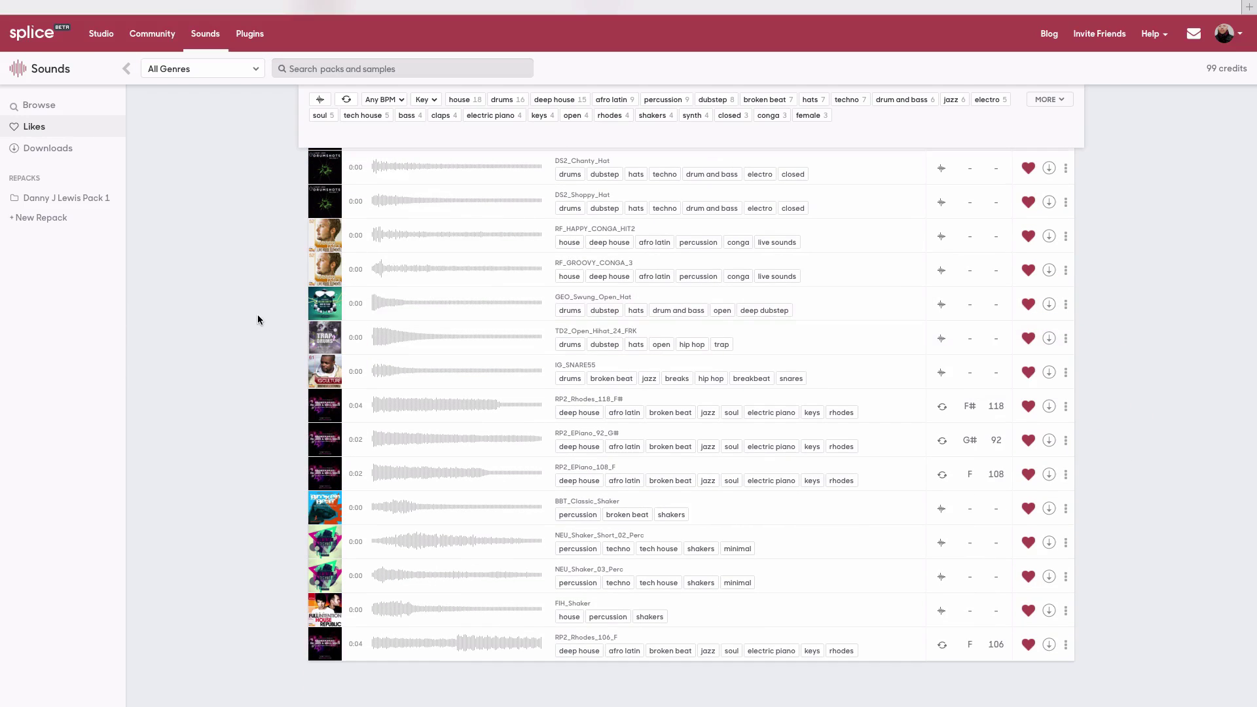
Open the 37-sample repack from the sidebar and download wadt_kick_fizzy
left_click(53, 199)
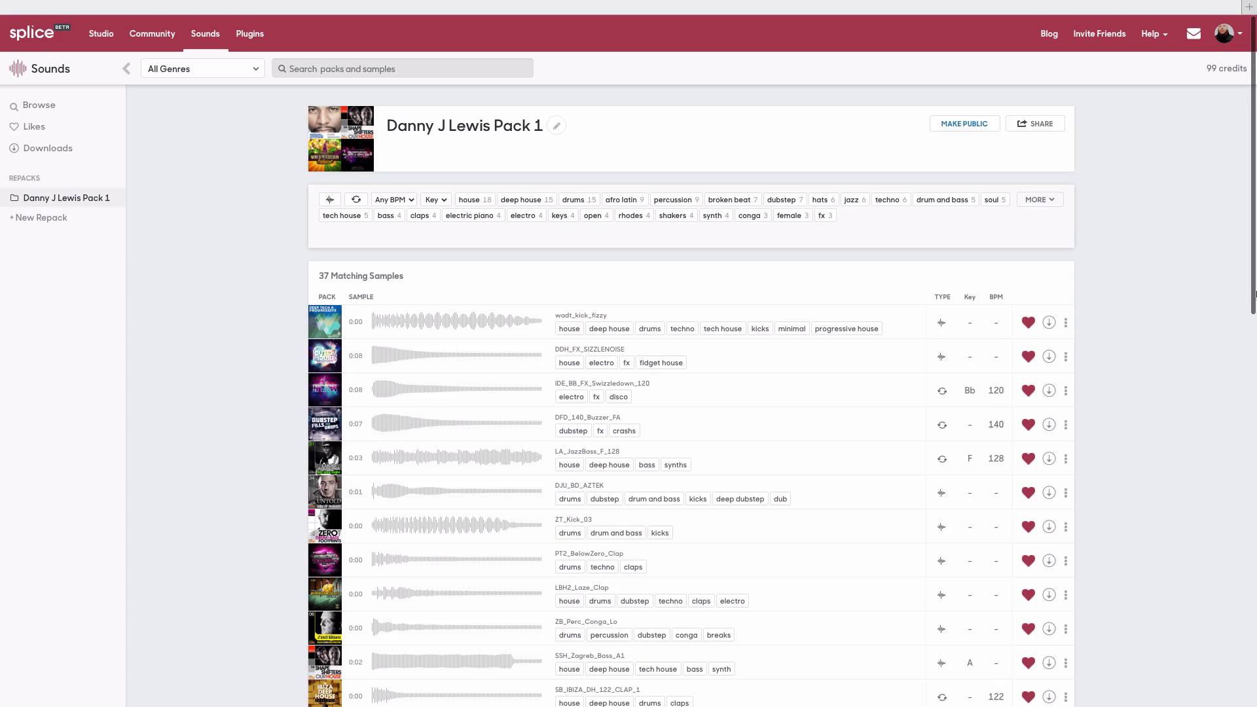
scroll(1165, 364, "down", 10)
scroll(1165, 363, "up", 10)
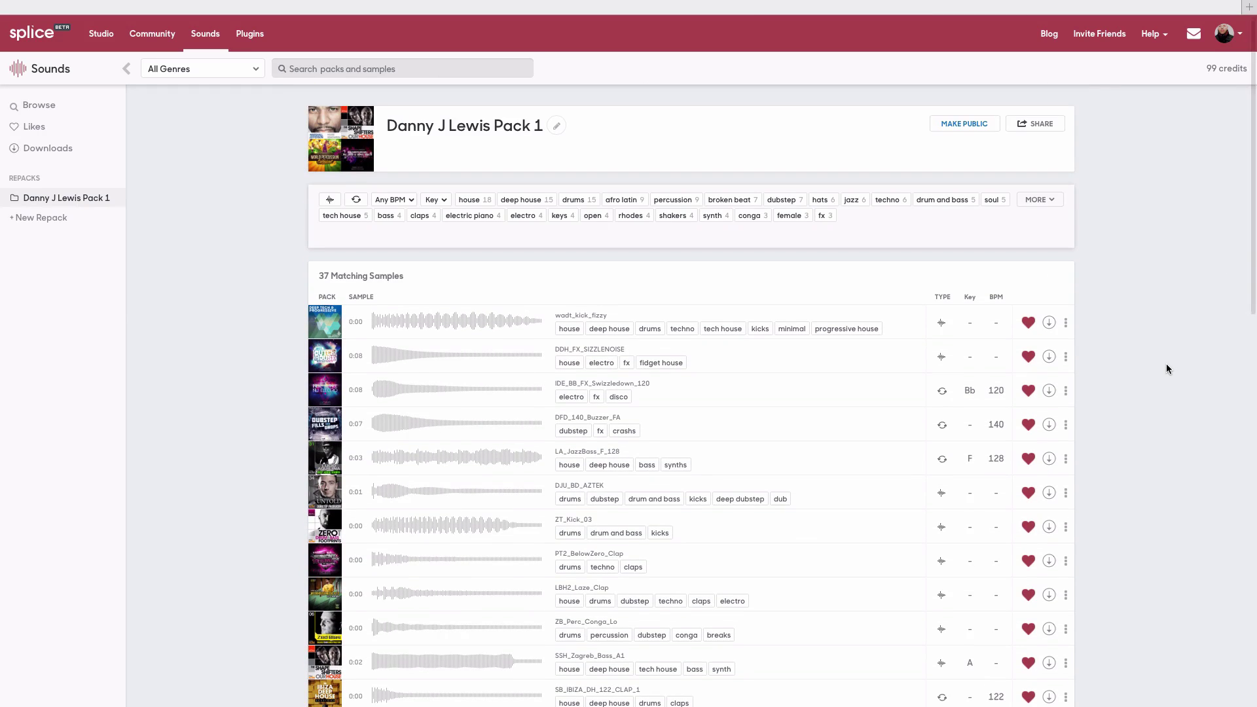
left_click(1049, 322)
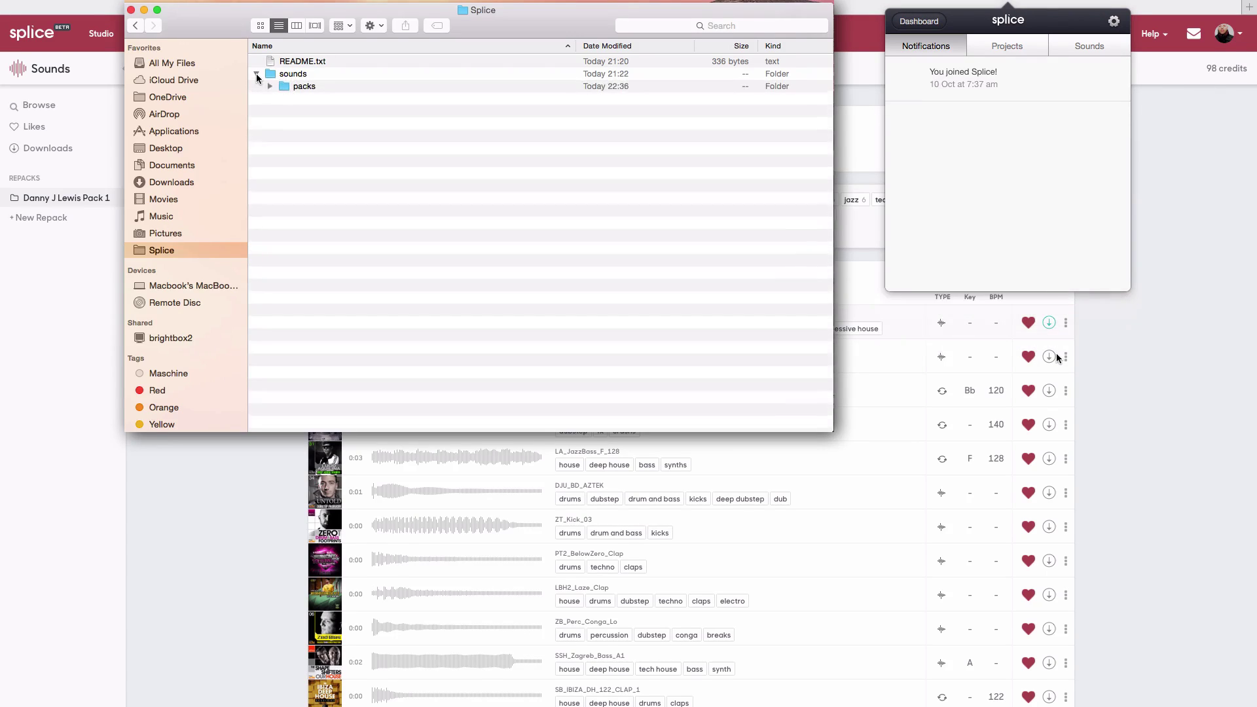
left_click(269, 86)
left_click(283, 123)
left_click(295, 136)
left_click(310, 149)
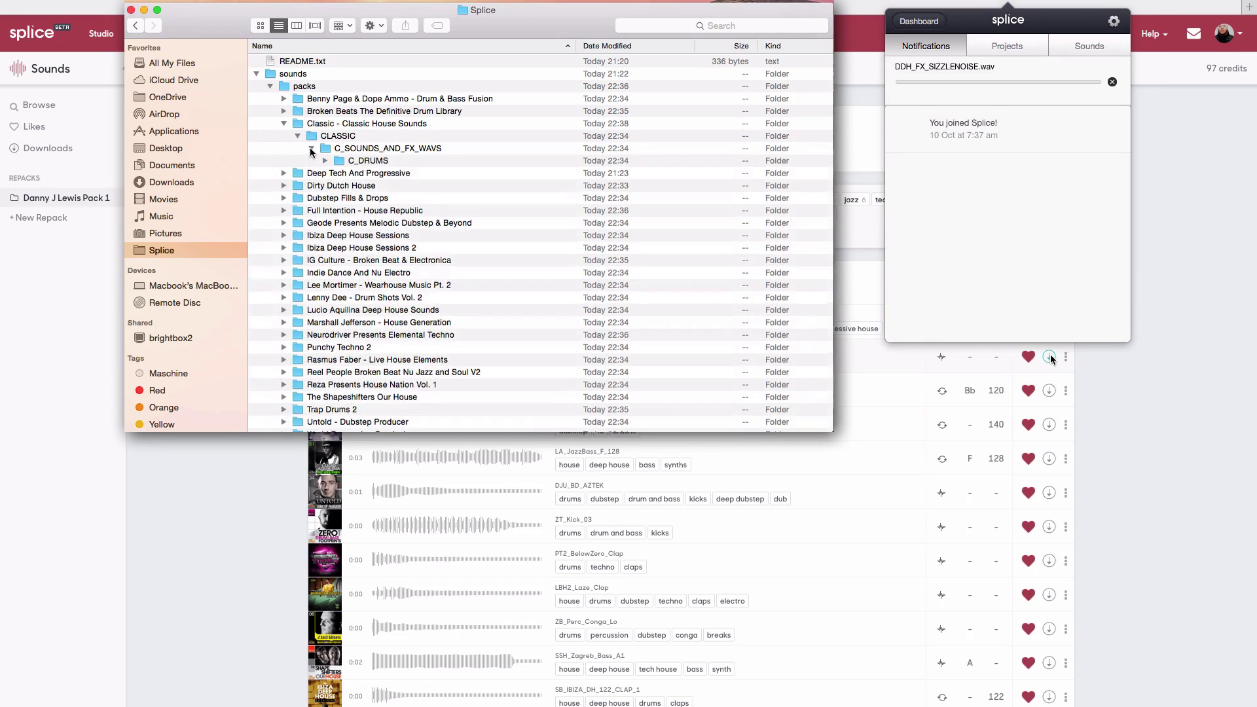
left_click(324, 161)
left_click(339, 174)
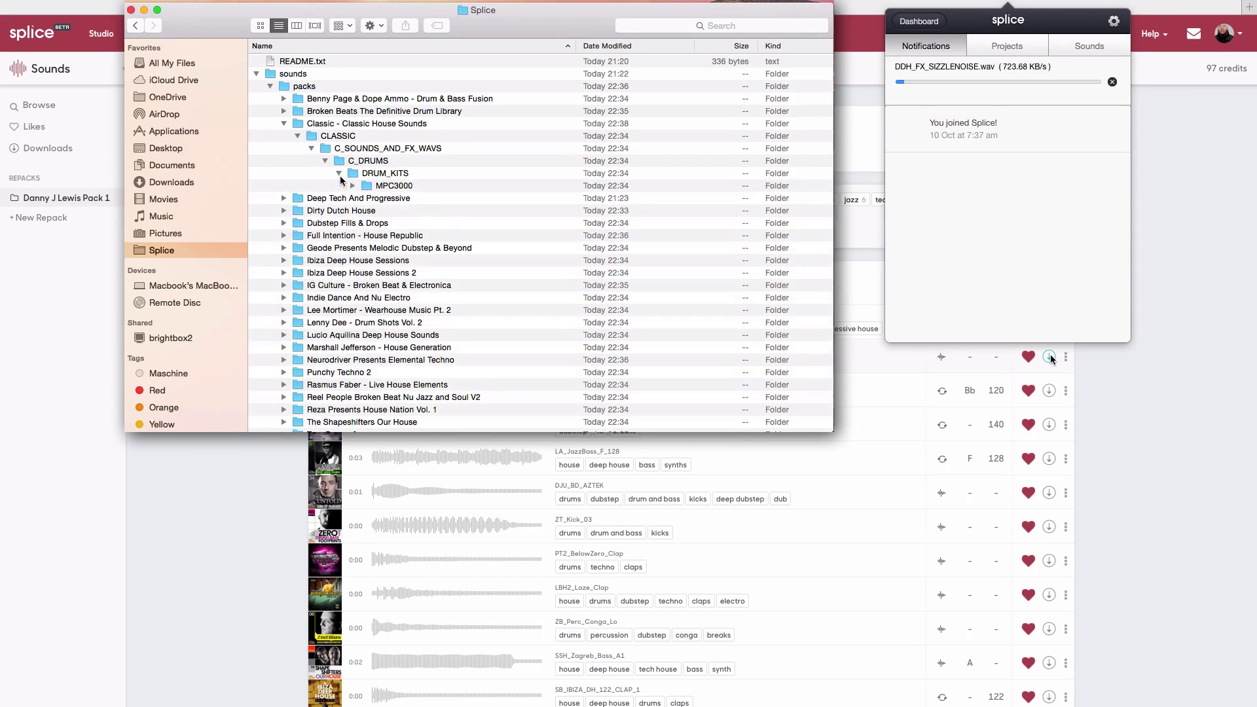
left_click(352, 186)
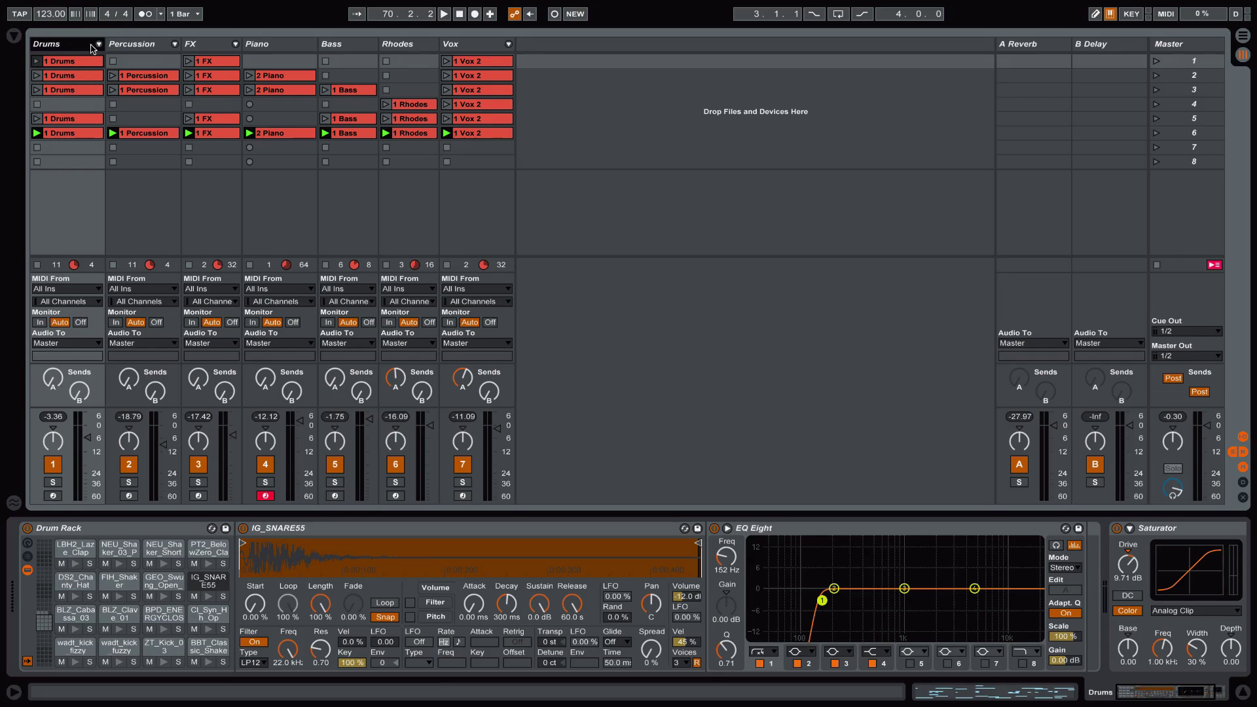
Check the Percussion, FX, Piano, Bass and Rhodes track devices, ending on the Vox track's drum rack
left_click(135, 45)
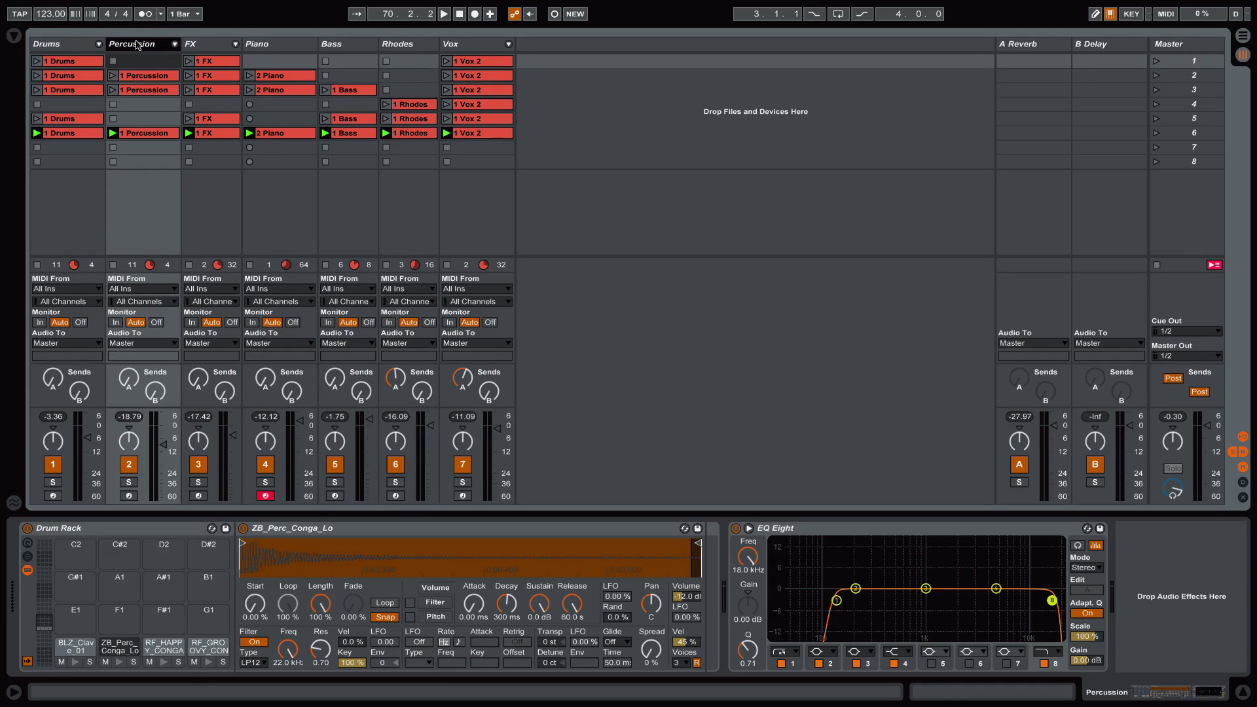
left_click(206, 46)
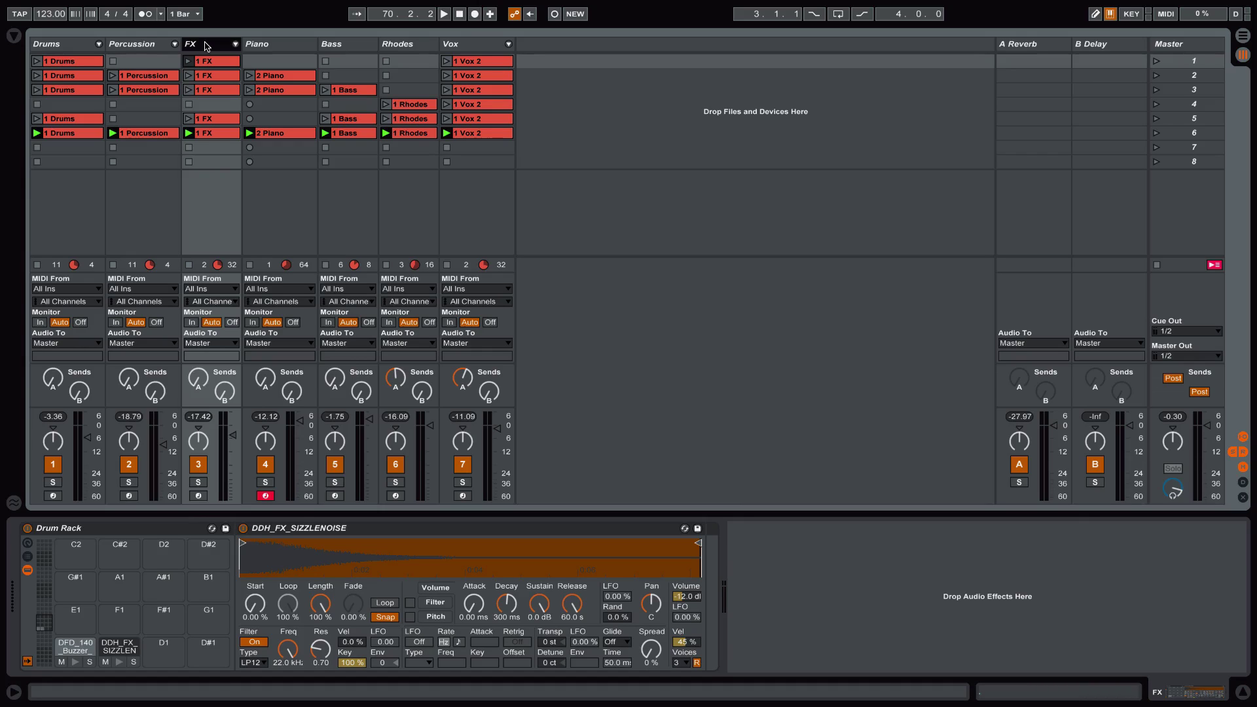
left_click(285, 43)
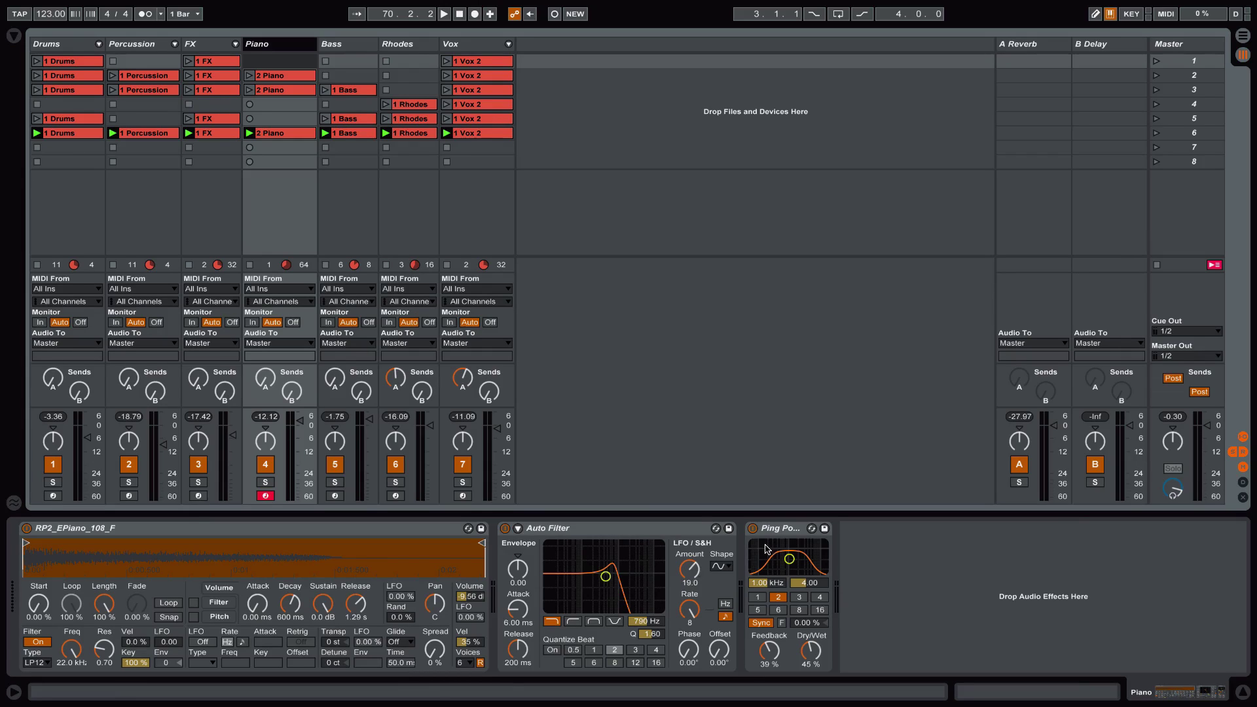
left_click(352, 47)
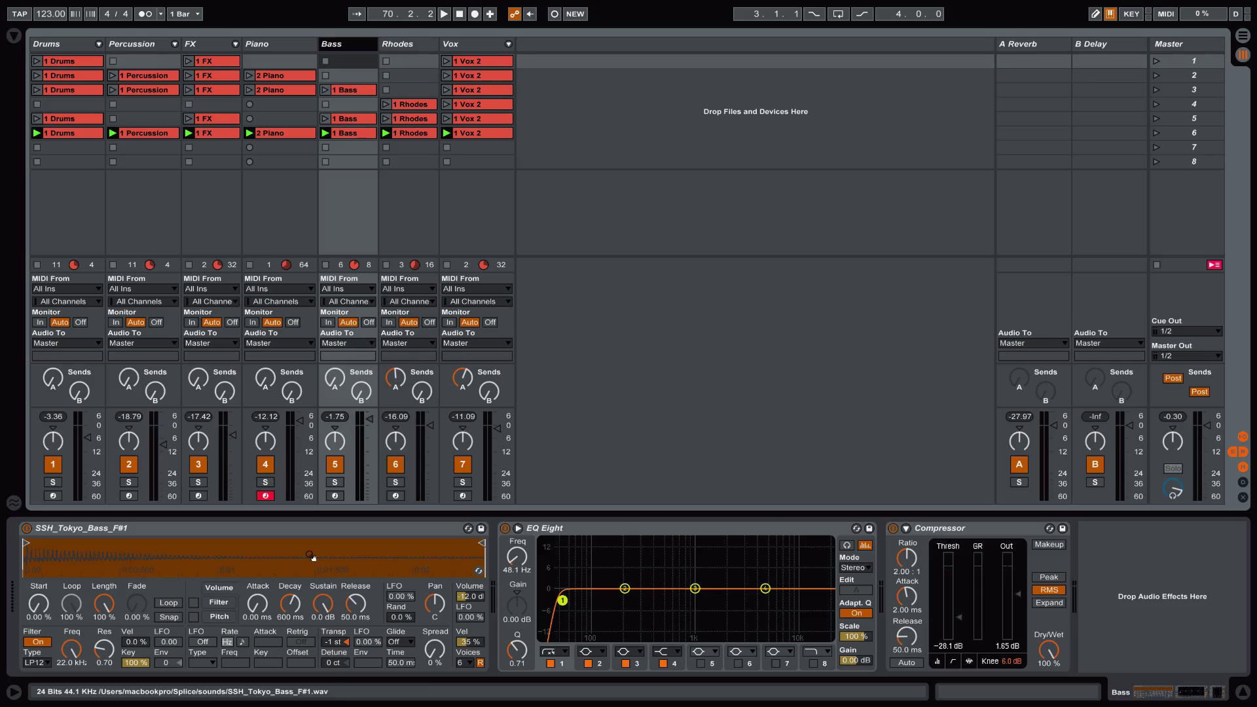
left_click(405, 47)
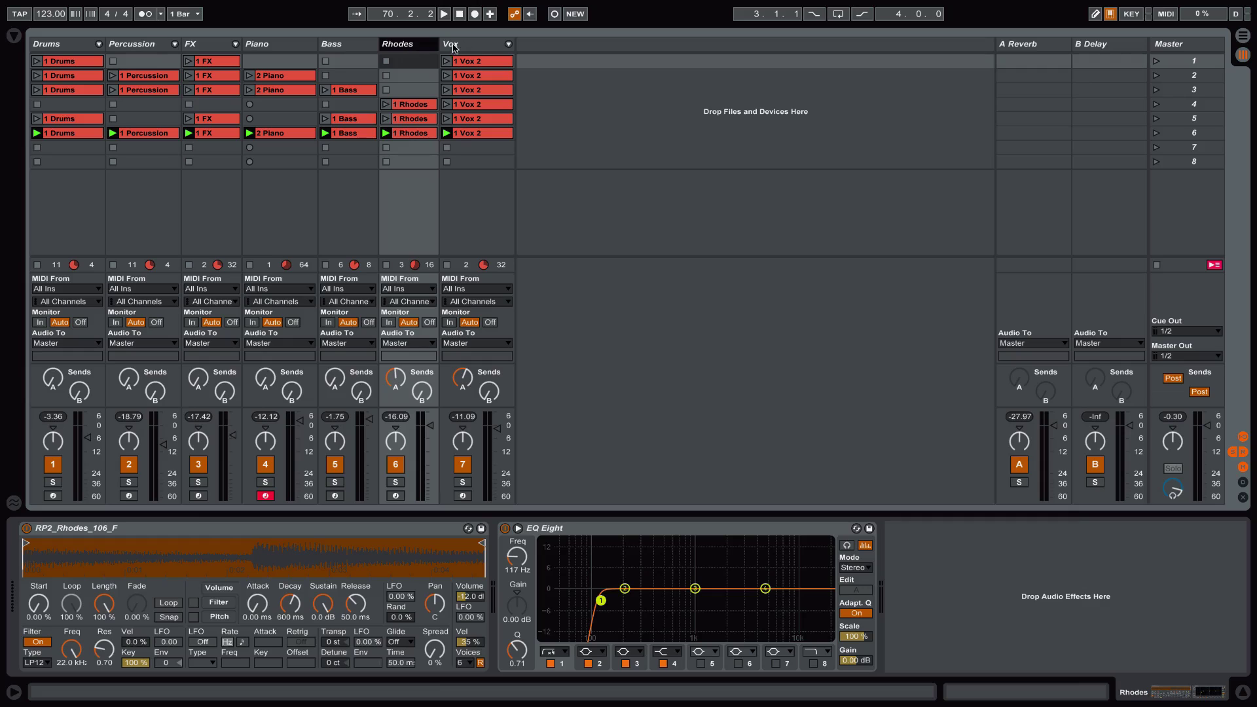
left_click(481, 49)
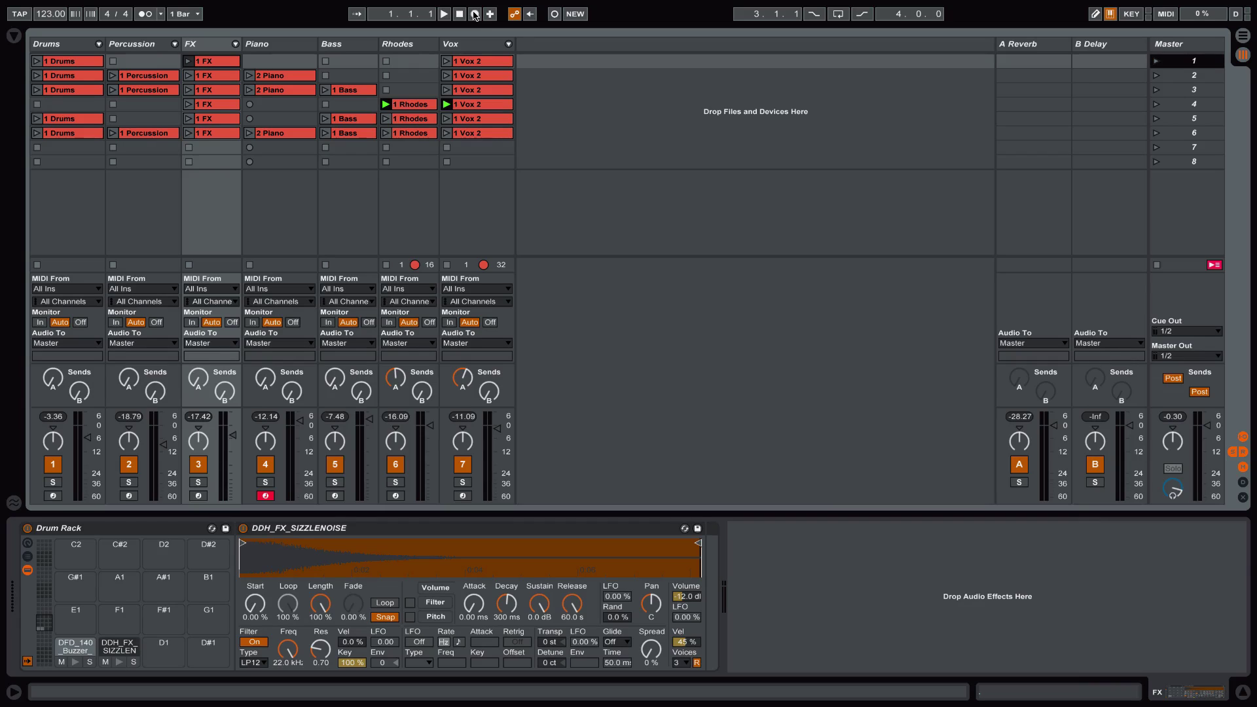
Arm Arrangement Record and launch scenes 1 and 2, checking the recording in Arrangement view
left_click(475, 14)
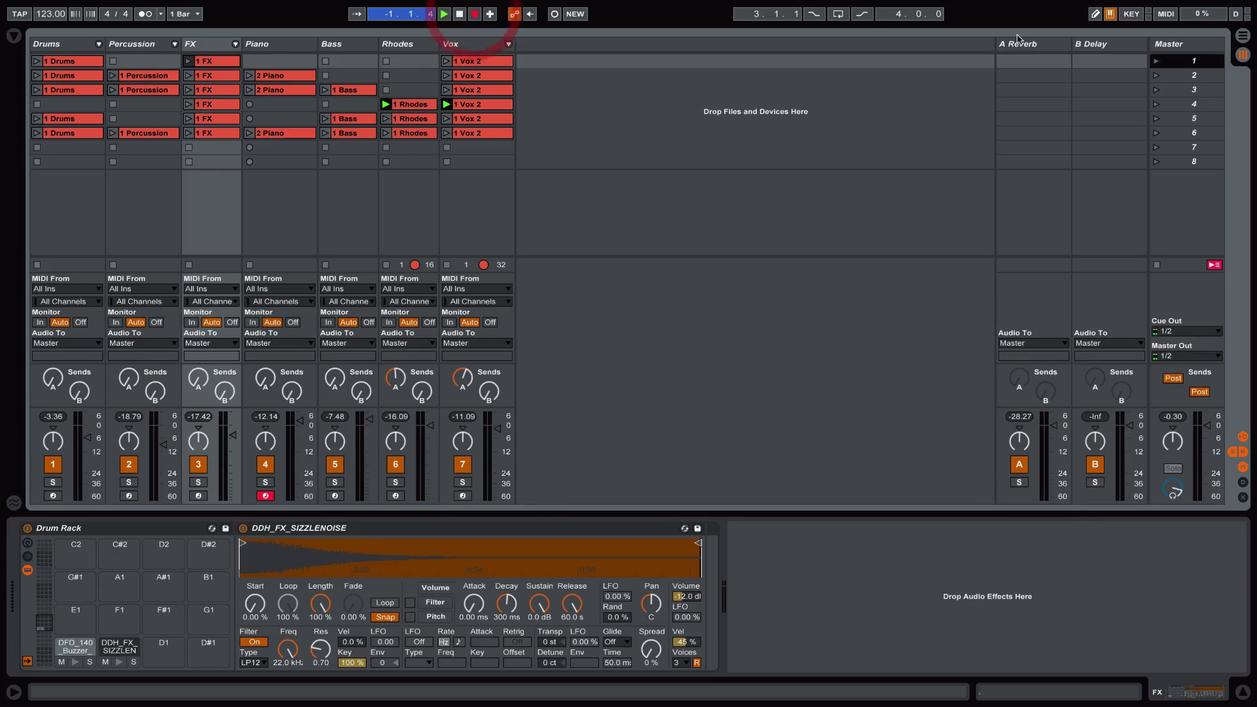
left_click(1156, 61)
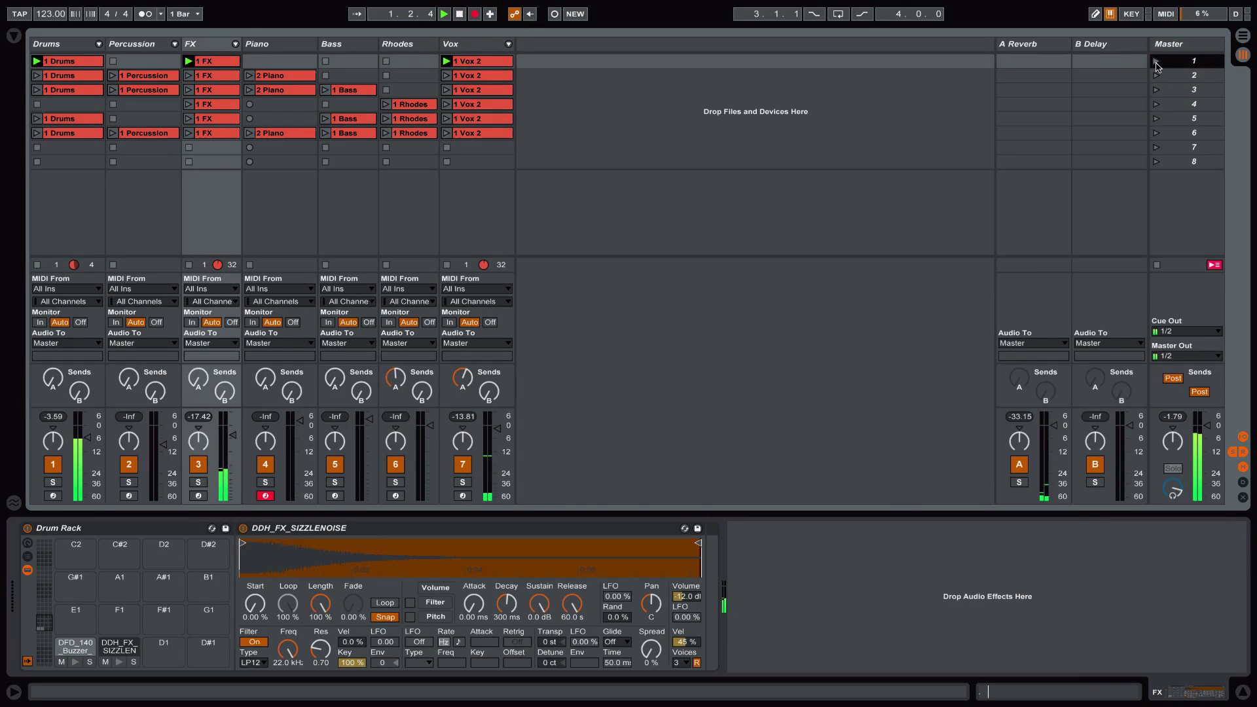
key("Tab")
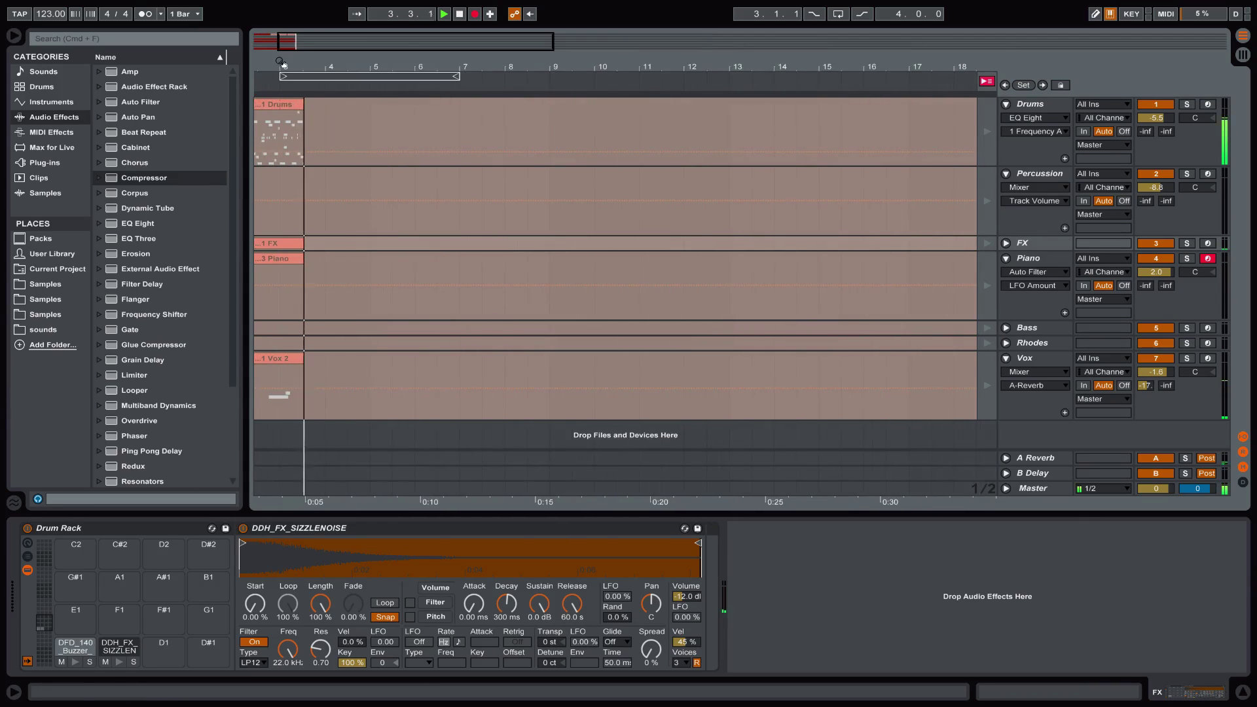
key("Tab")
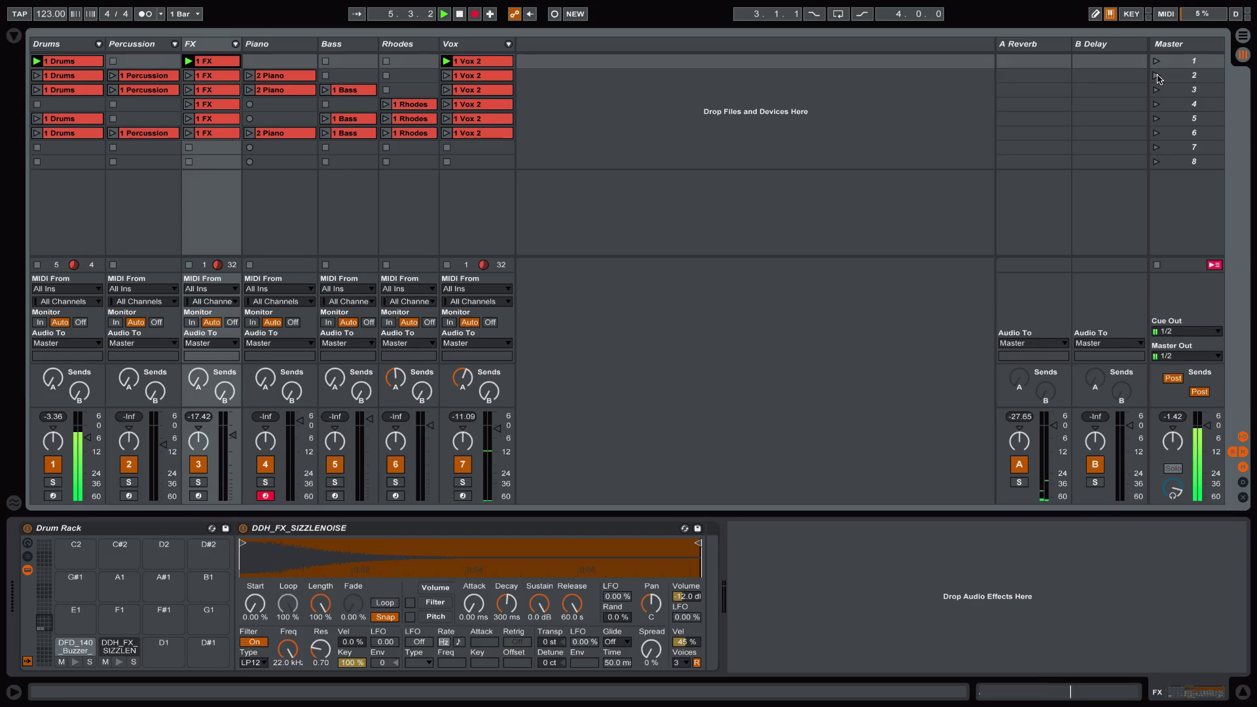
key("Tab")
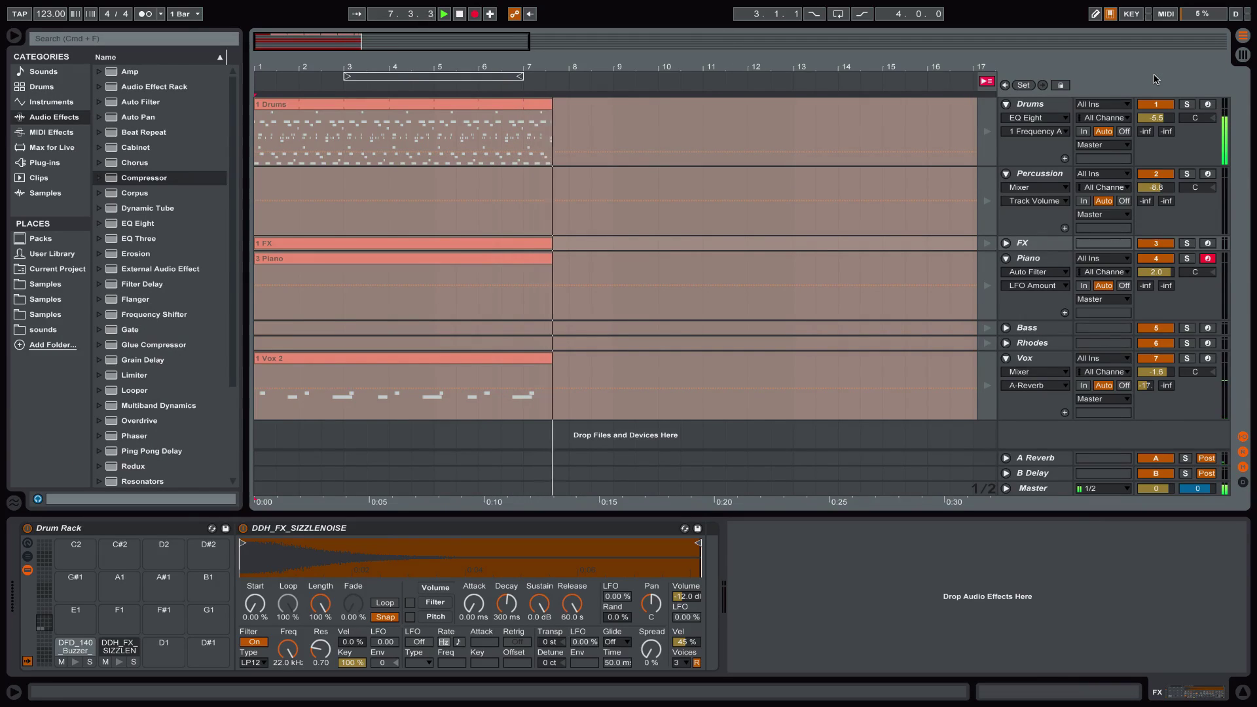
key("Tab")
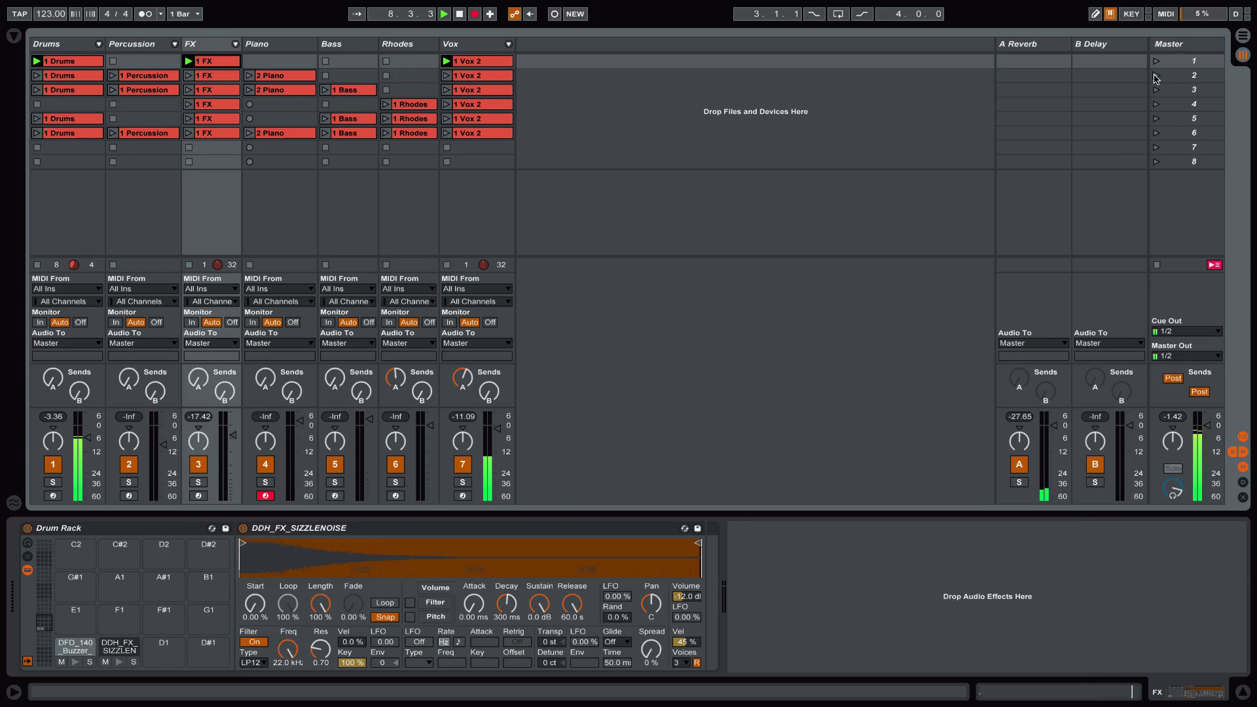
left_click(1155, 76)
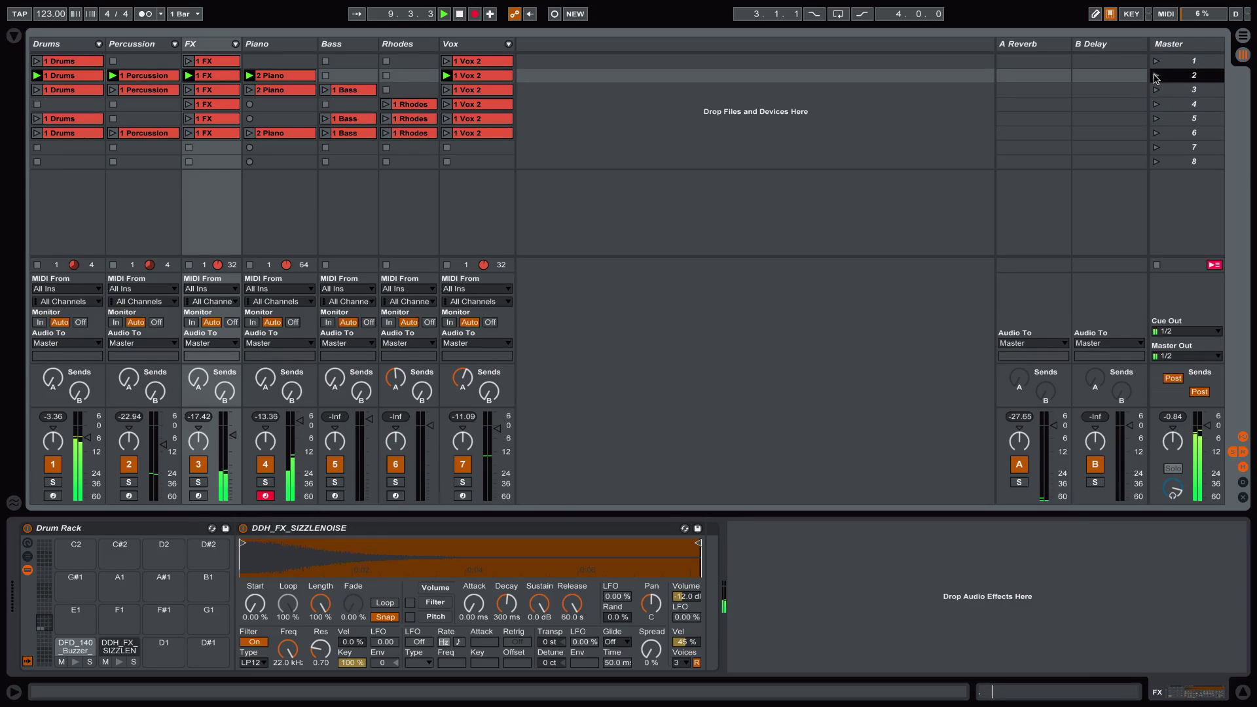
key("Tab")
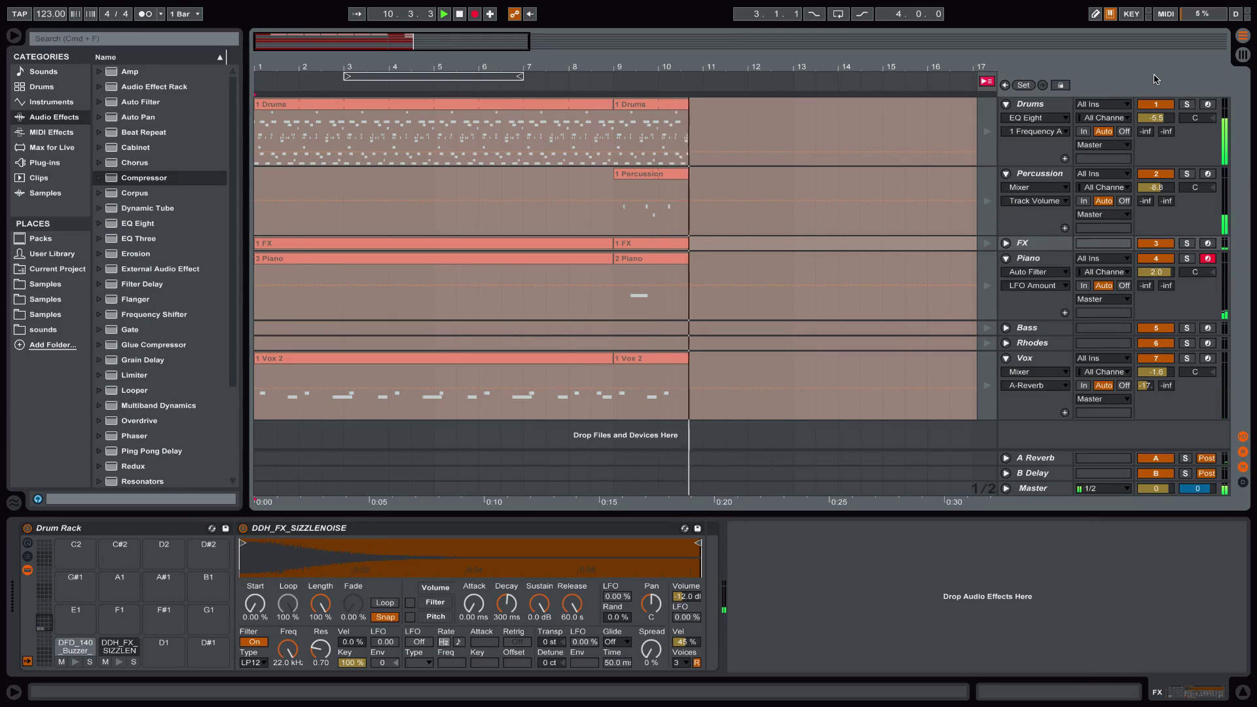
key("Tab")
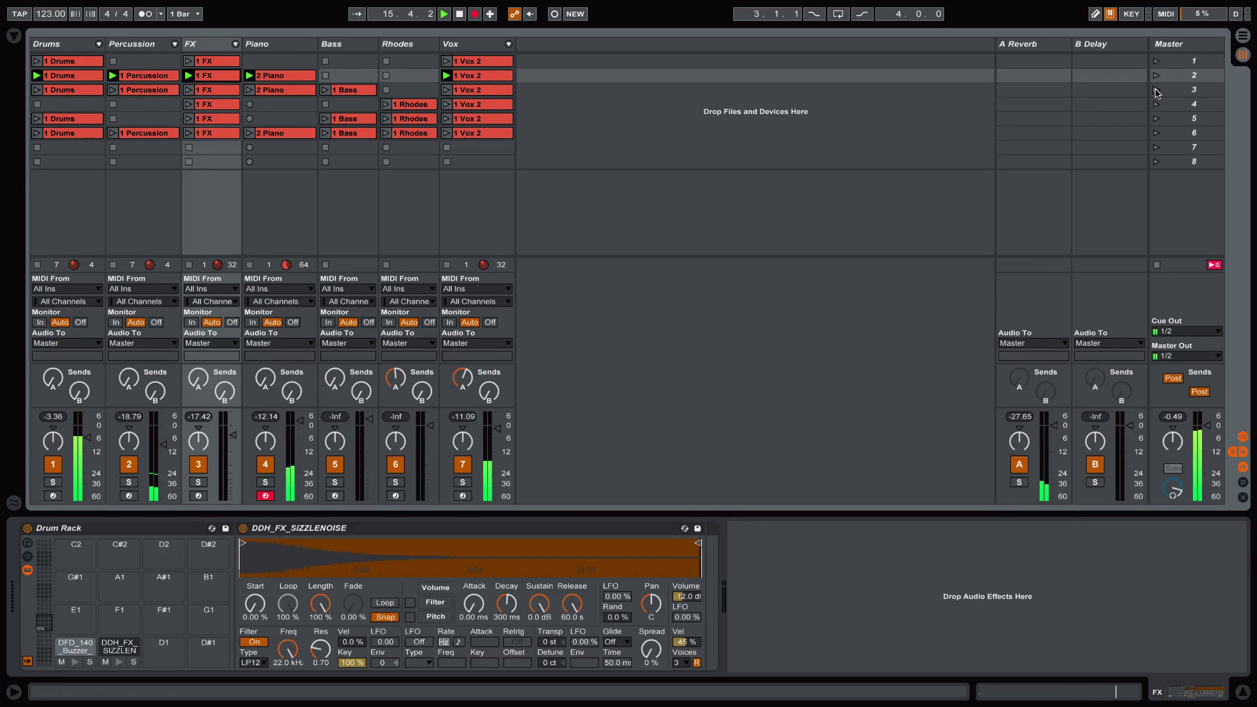
Launch scenes 3, 4 and 6 in turn, with the arrangement following the playhead
left_click(1156, 90)
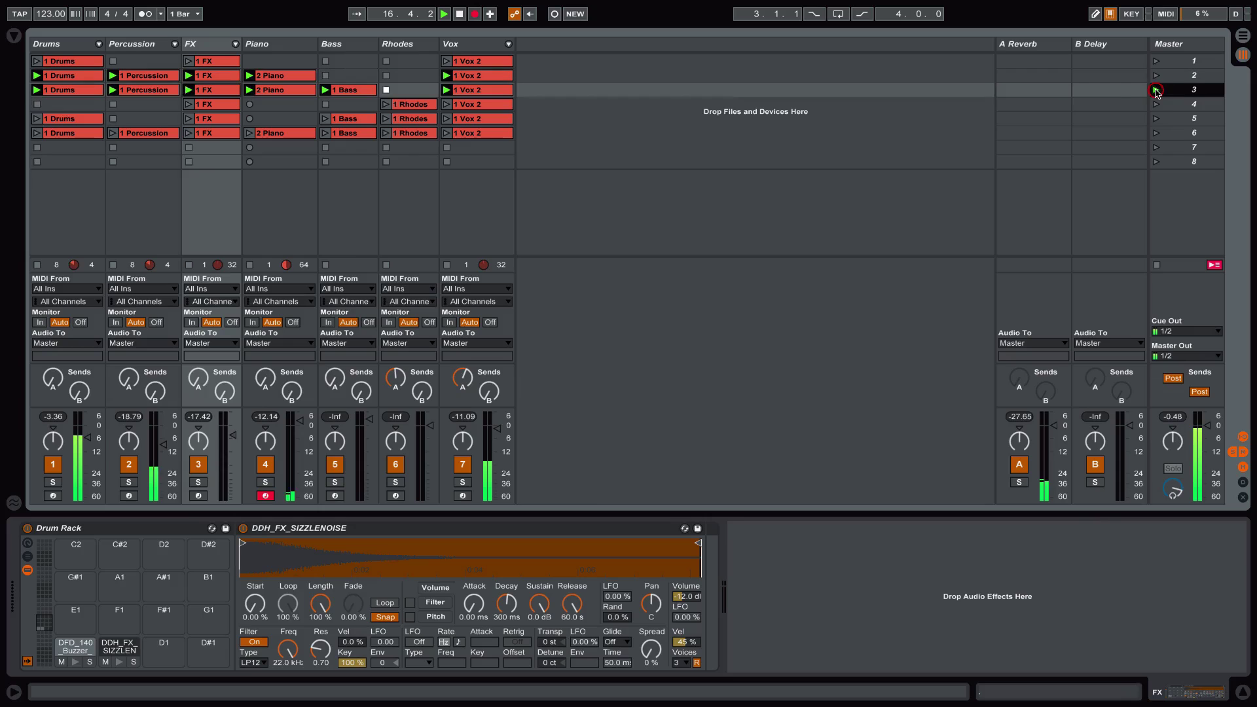
key("Tab")
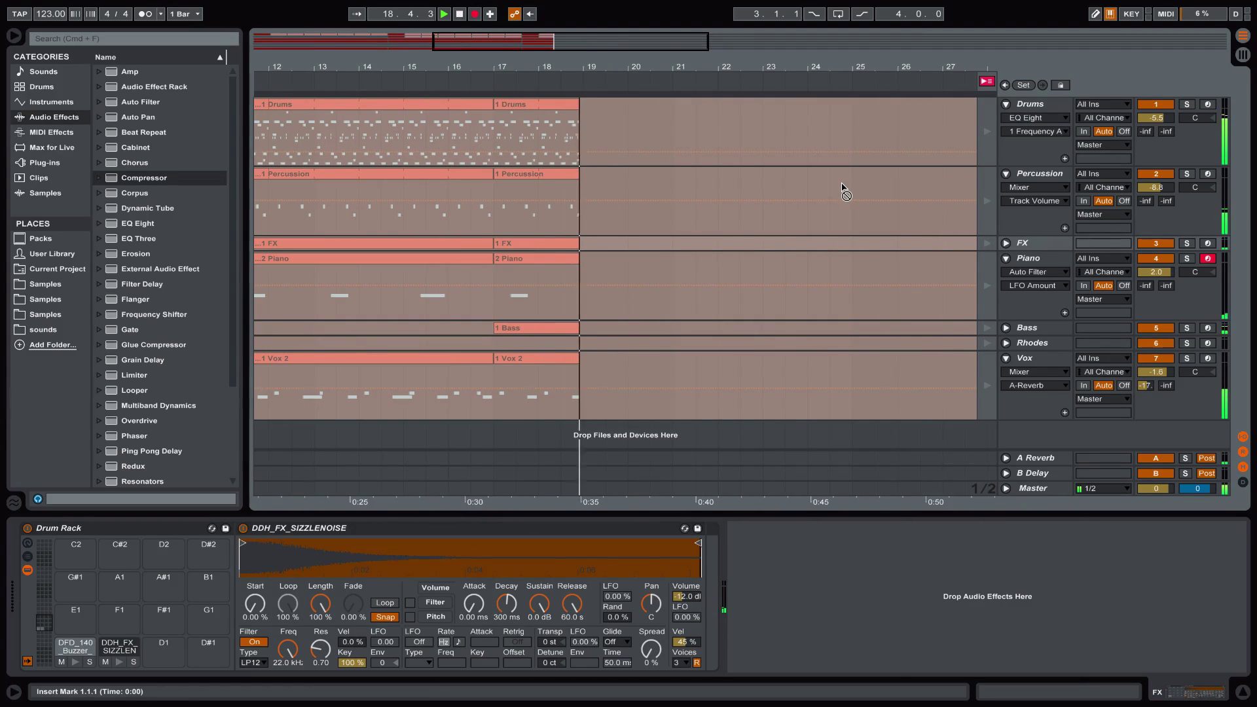
left_click(358, 14)
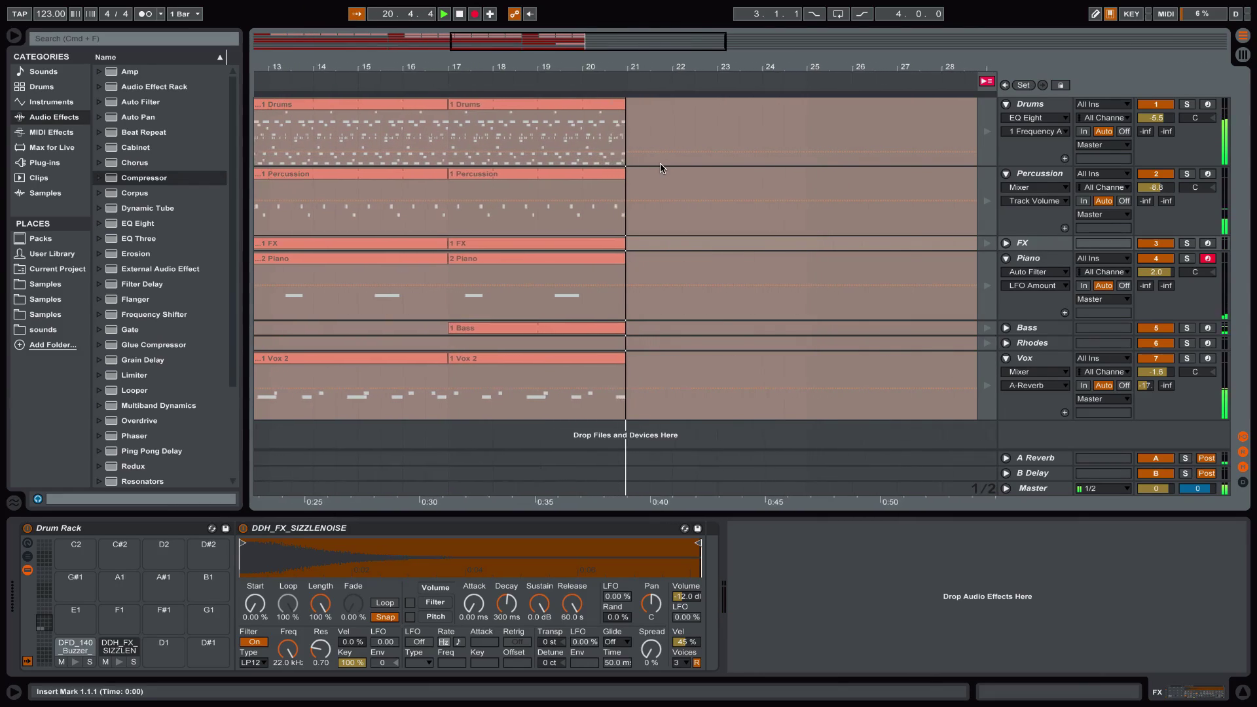
key("Tab")
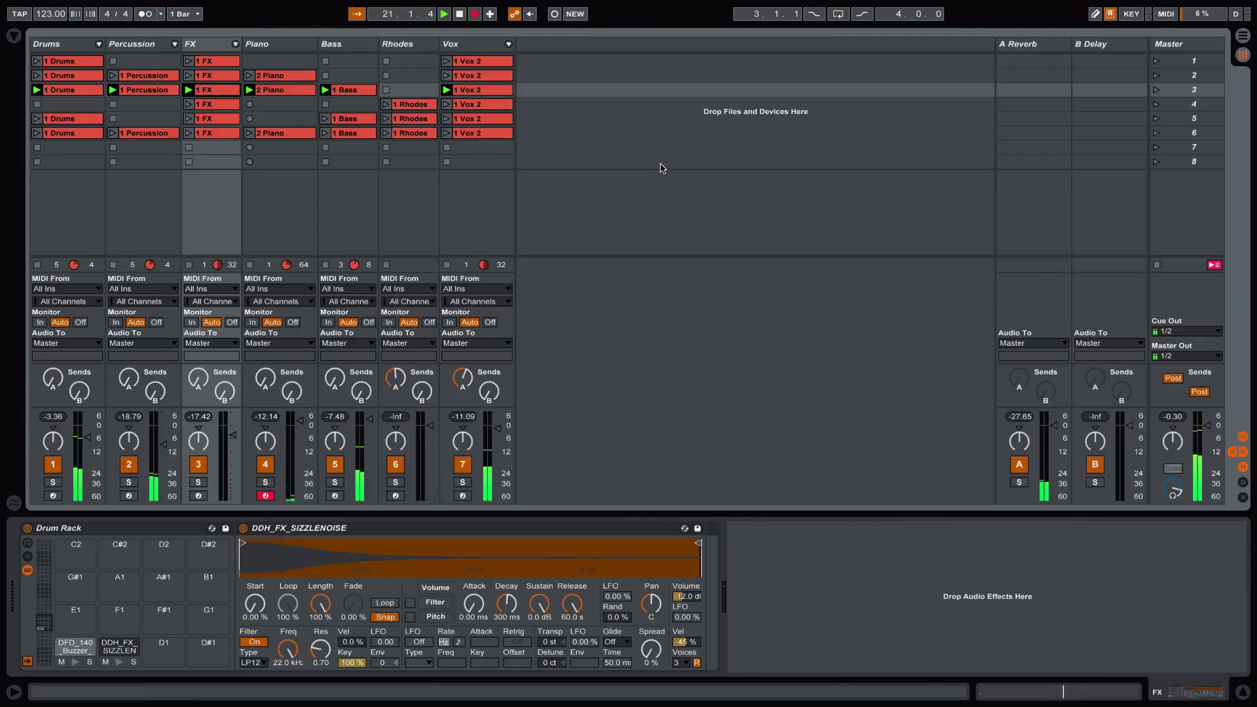
left_click(1156, 108)
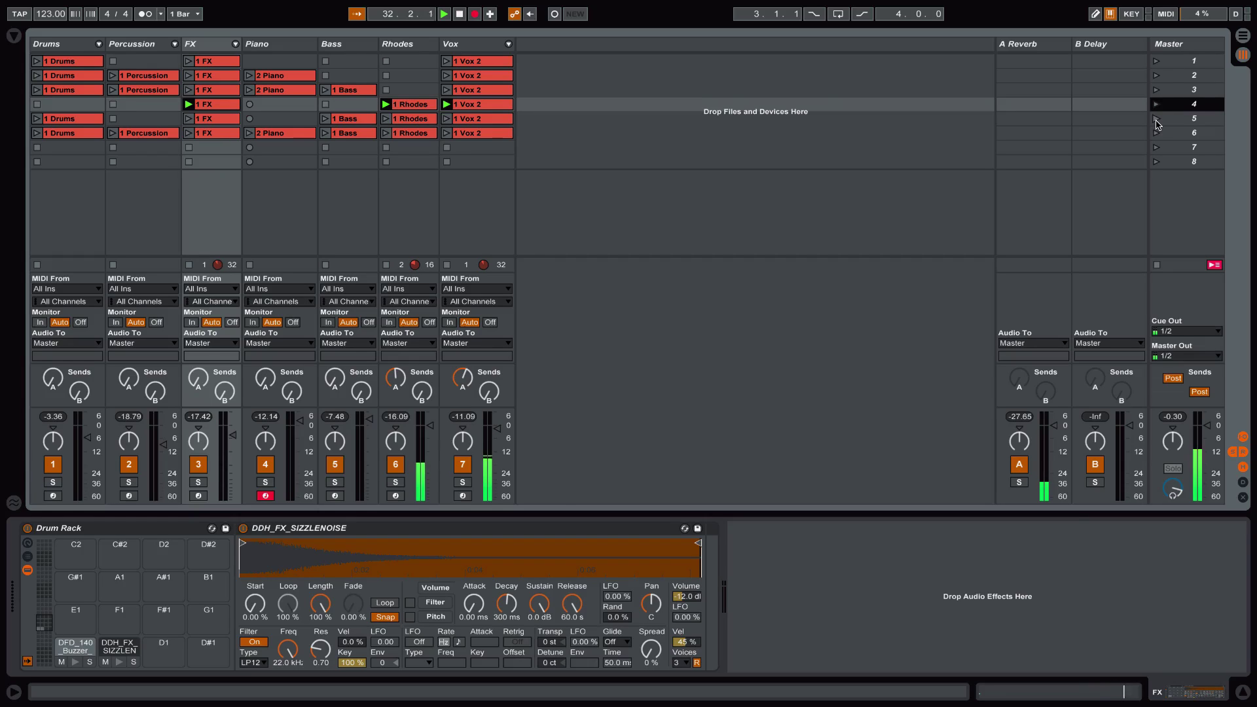
key("Tab")
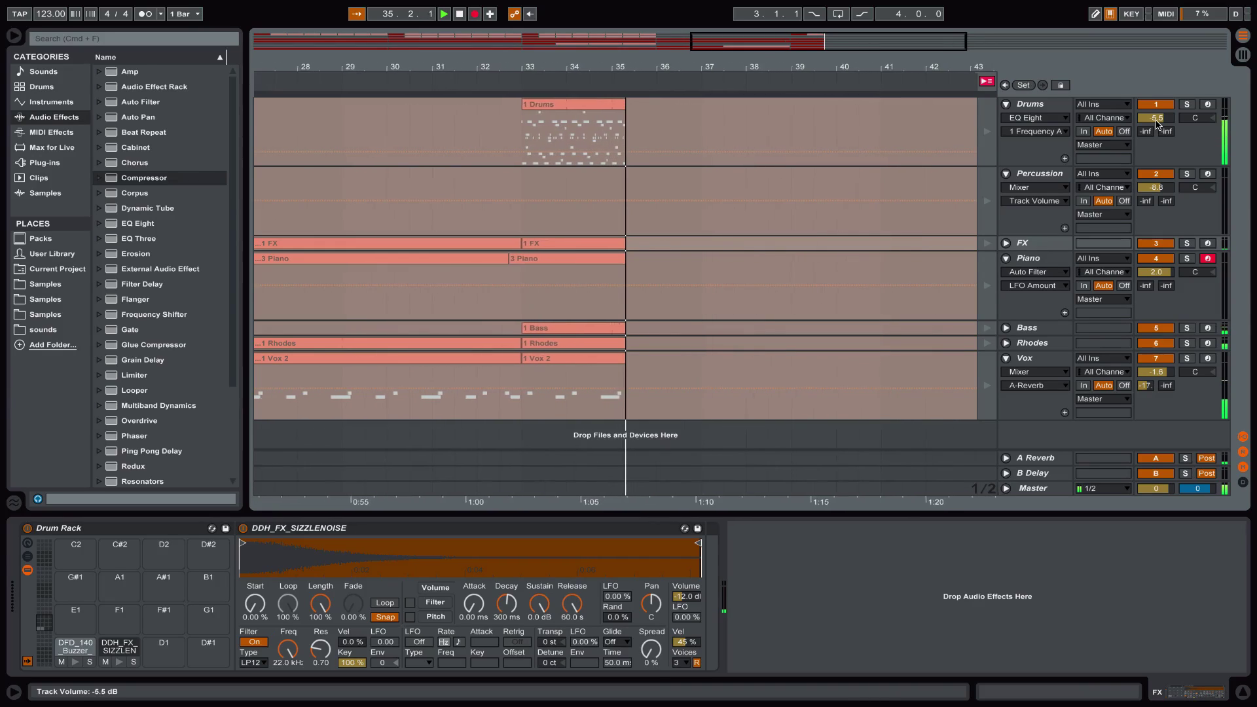
key("Tab")
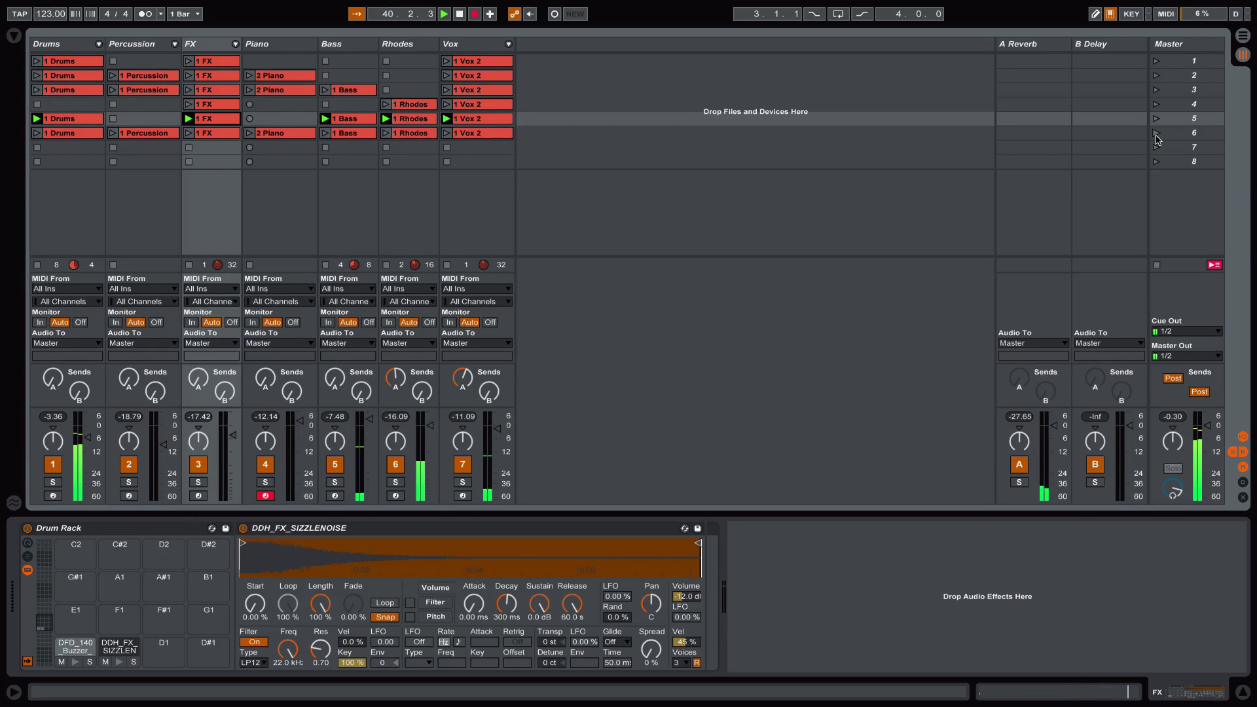
left_click(1155, 135)
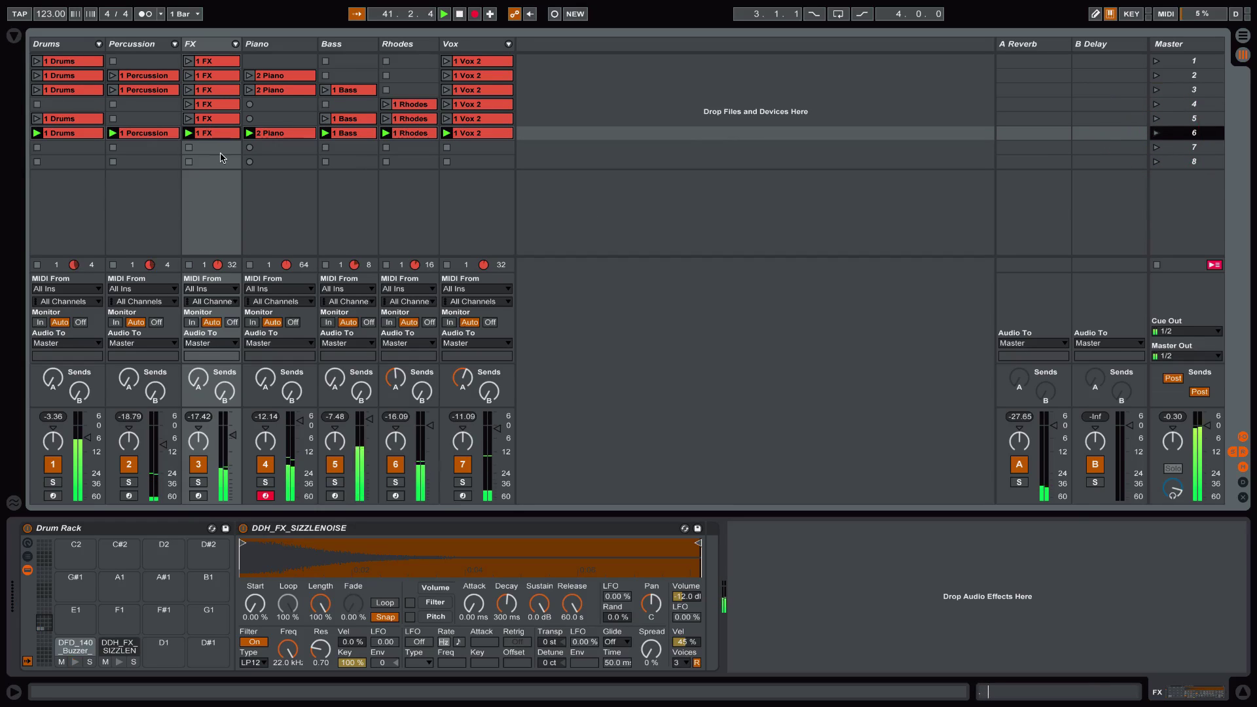
View the 1 Drums clip's notes in an enlarged MIDI editor, then the 1 Percussion clip's conga notes
left_click(84, 136)
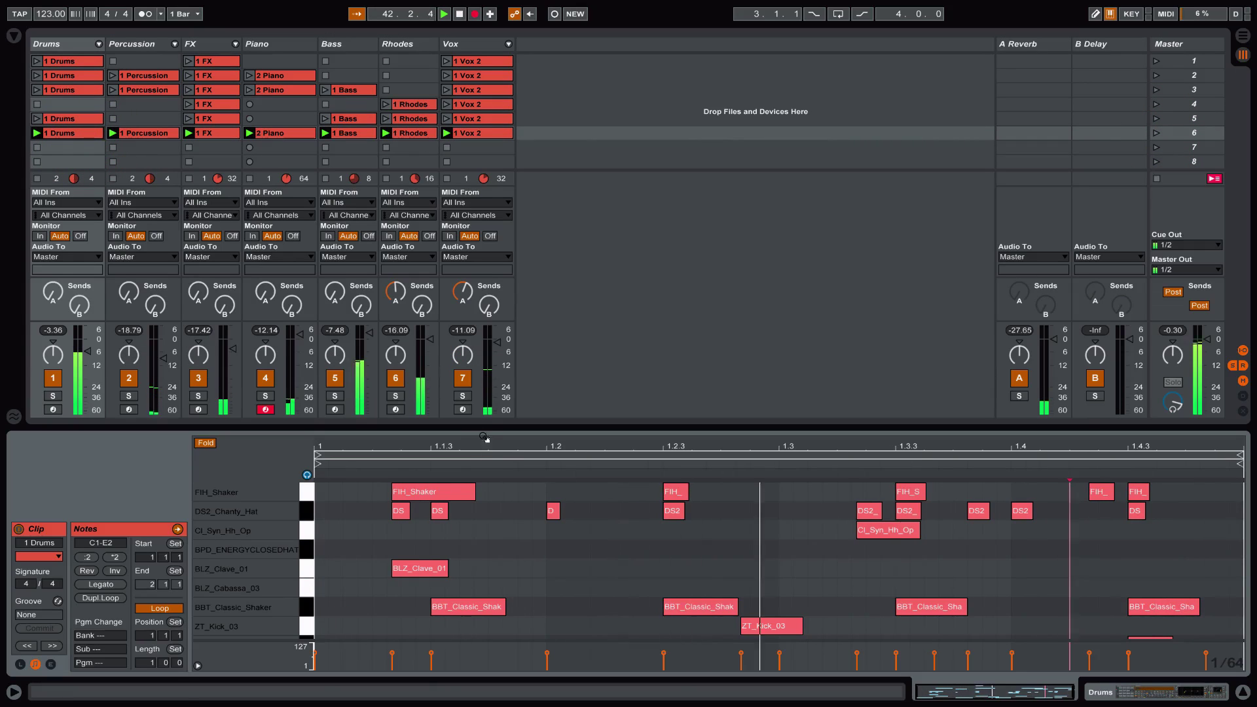
left_click_drag(483, 424, 477, 238)
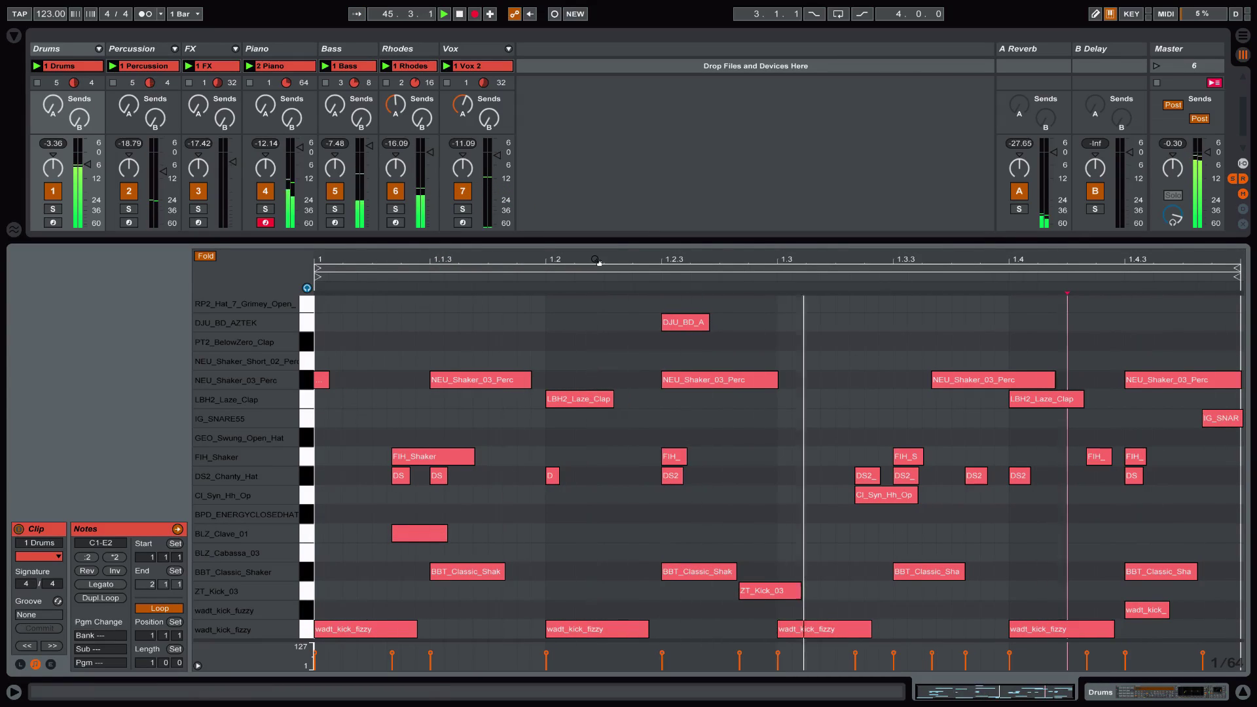
left_click(163, 67)
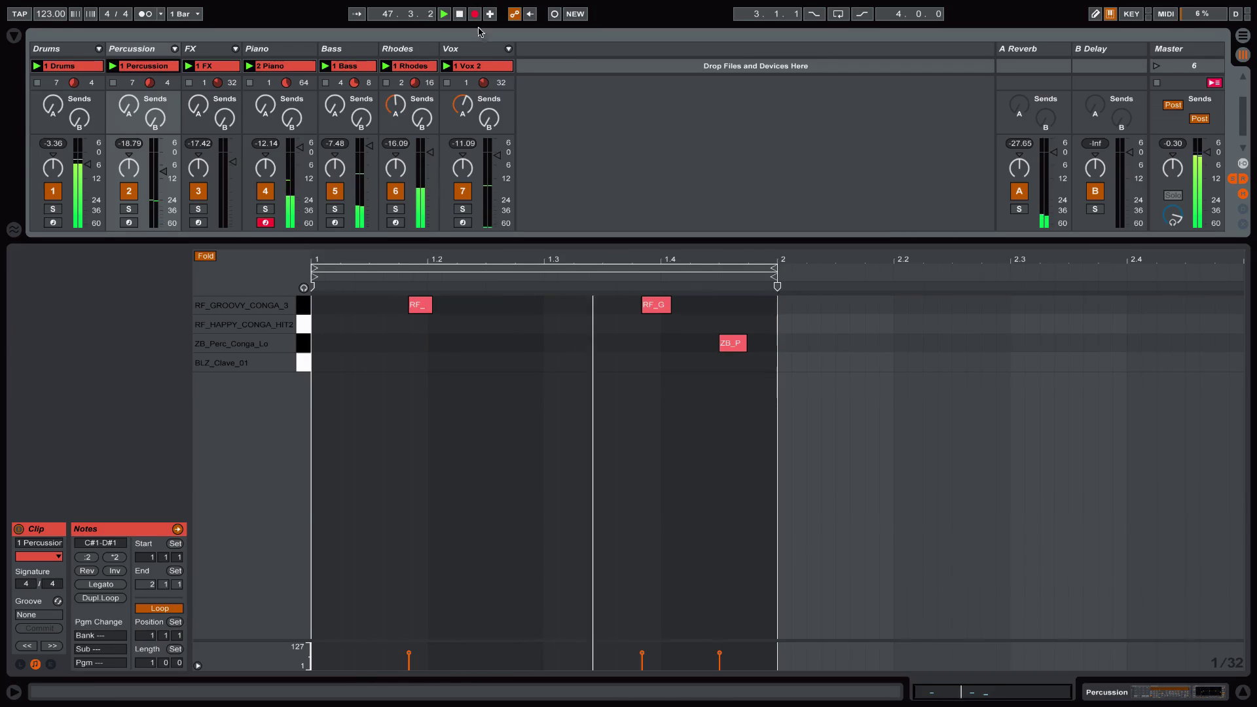
Stop recording in Arrangement view, hide Detail View and zoom out to show all clips to bar 49
key("Tab")
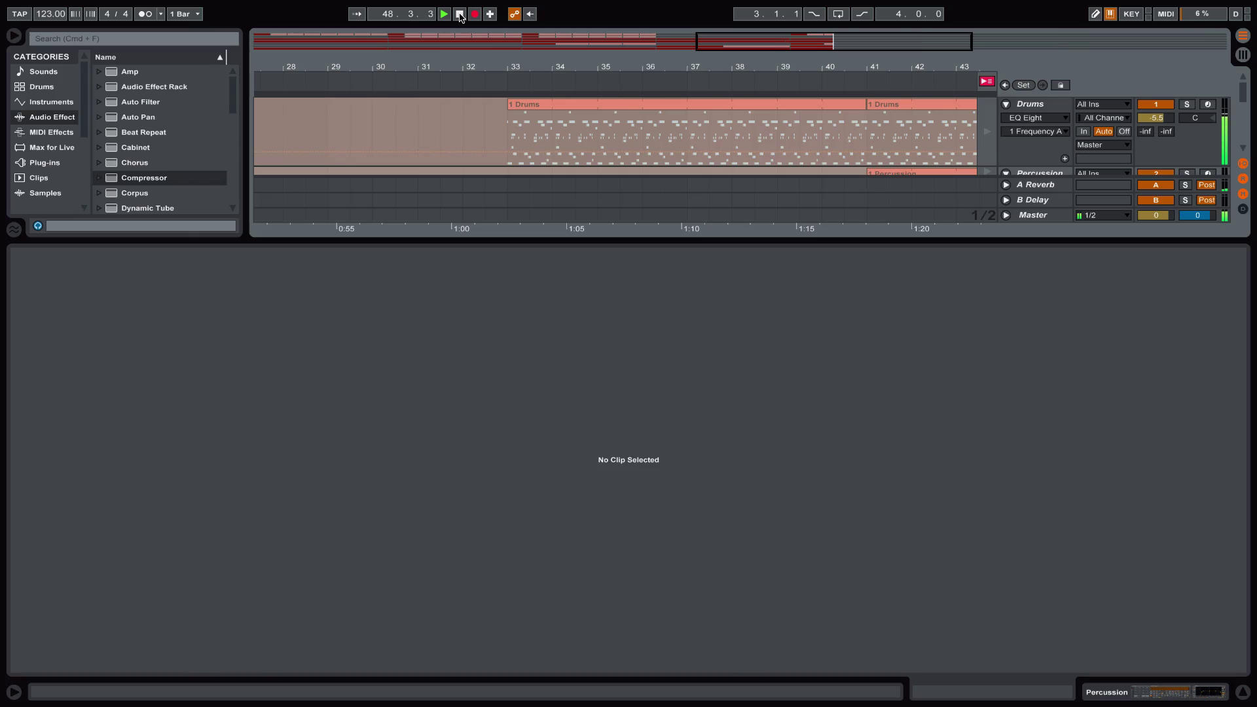
left_click(461, 13)
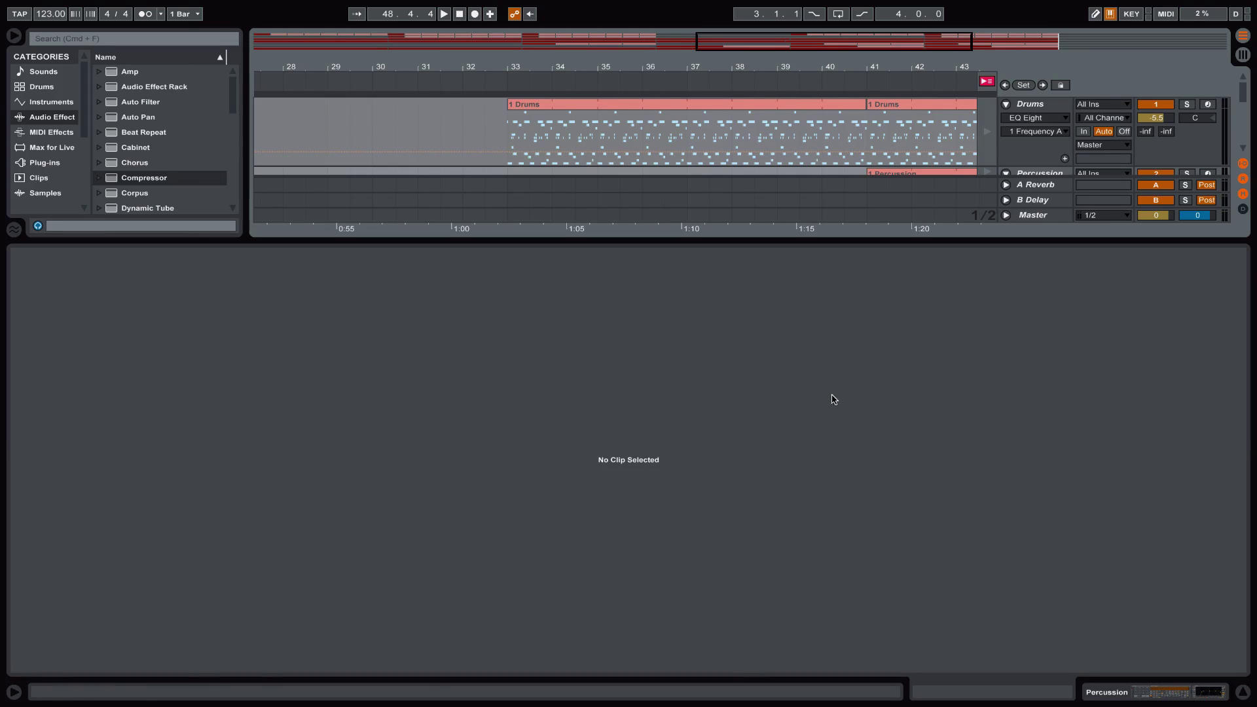
left_click(1242, 690)
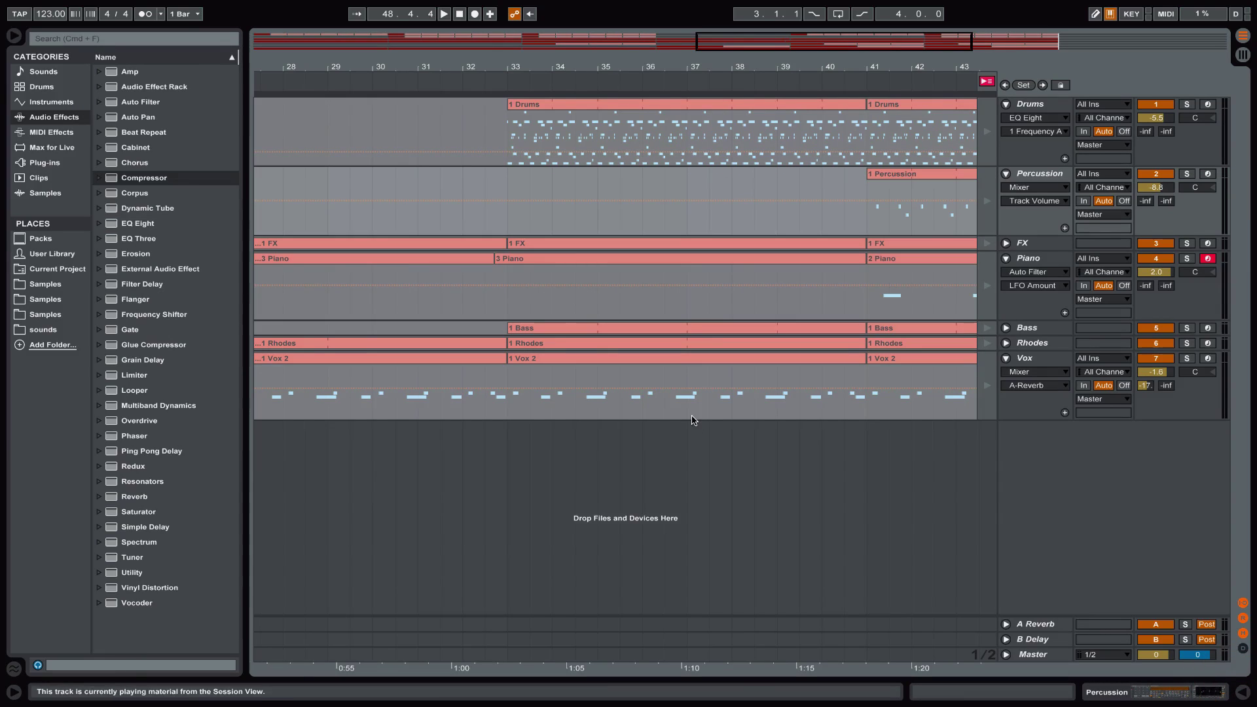
left_click_drag(516, 72, 668, 70)
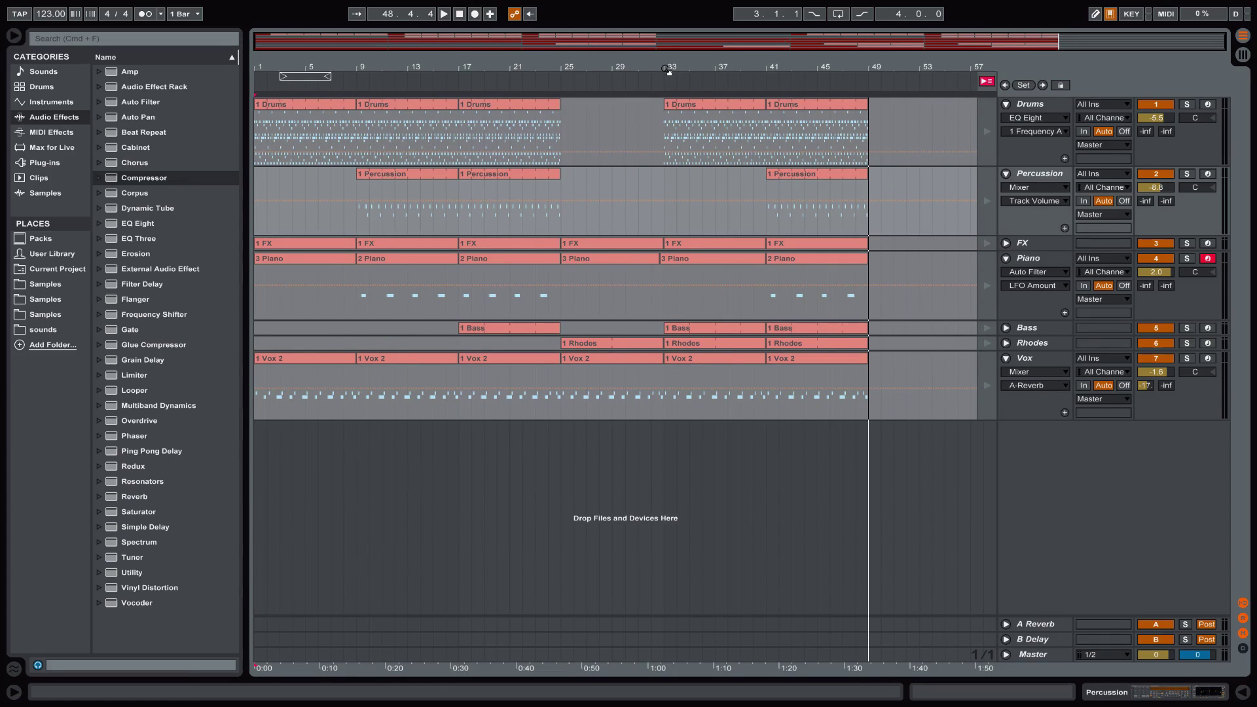